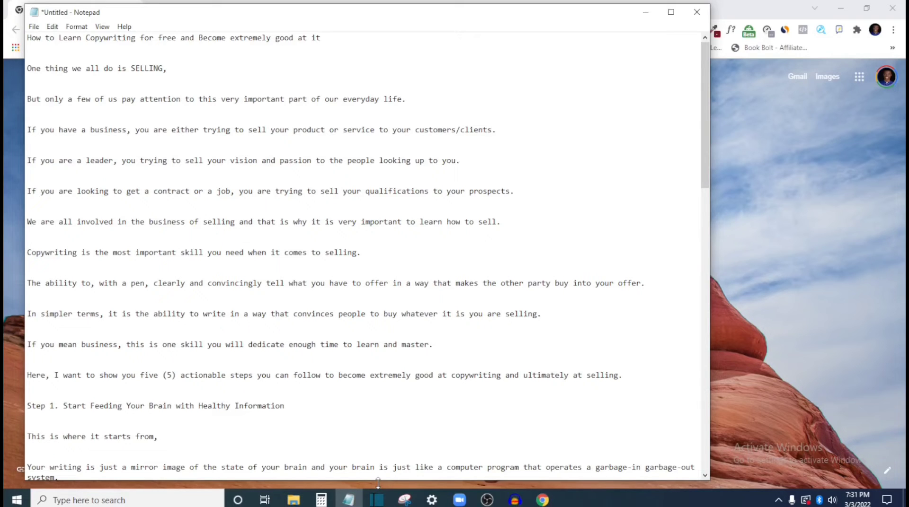
Copy the entire copywriting article from the Notepad document
{"action": "scroll", "coordinate": [200, 237], "scroll_direction": "down", "scroll_amount": 10}
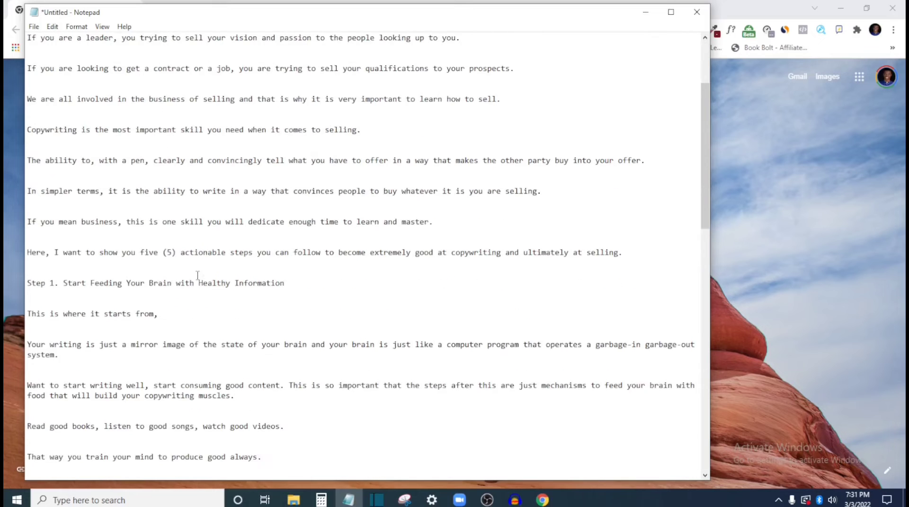
{"action": "scroll", "coordinate": [200, 279], "scroll_direction": "up", "scroll_amount": 10}
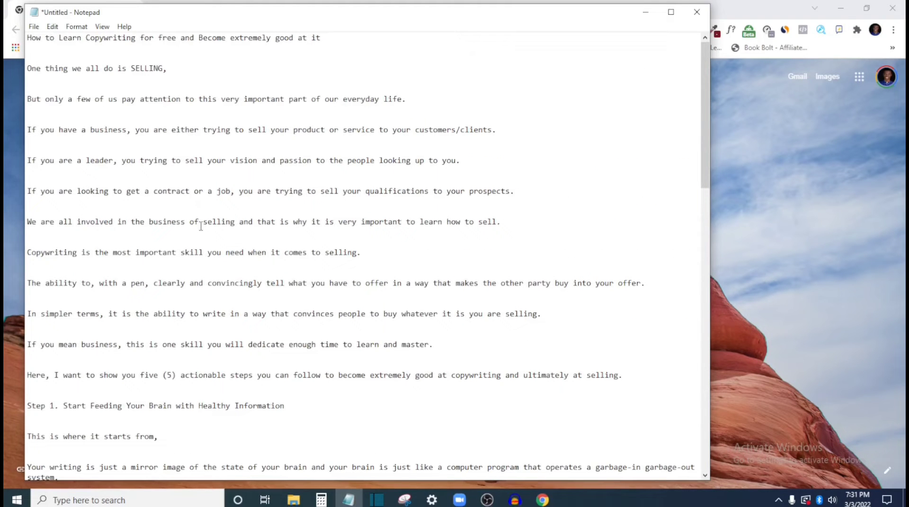
{"action": "scroll", "coordinate": [152, 200], "scroll_direction": "down", "scroll_amount": 9}
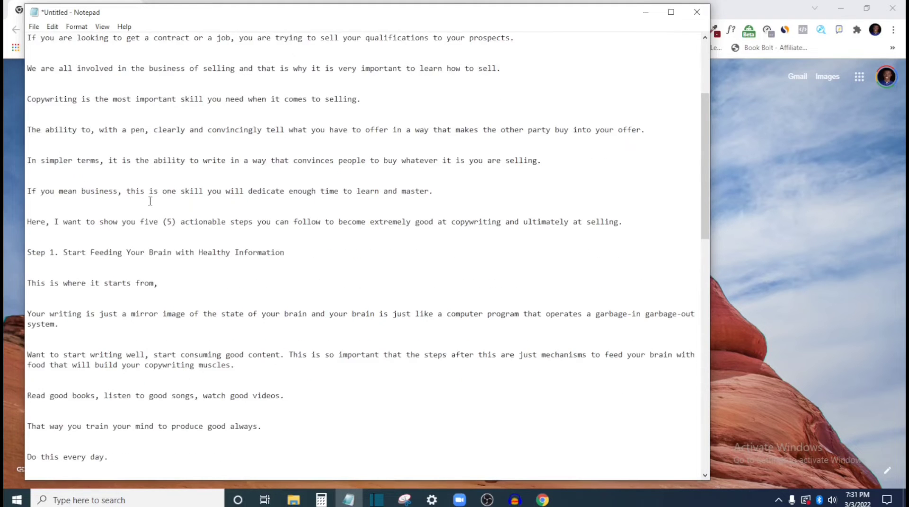
{"action": "scroll", "coordinate": [208, 246], "scroll_direction": "up", "scroll_amount": 5}
{"action": "scroll", "coordinate": [213, 254], "scroll_direction": "up", "scroll_amount": 4}
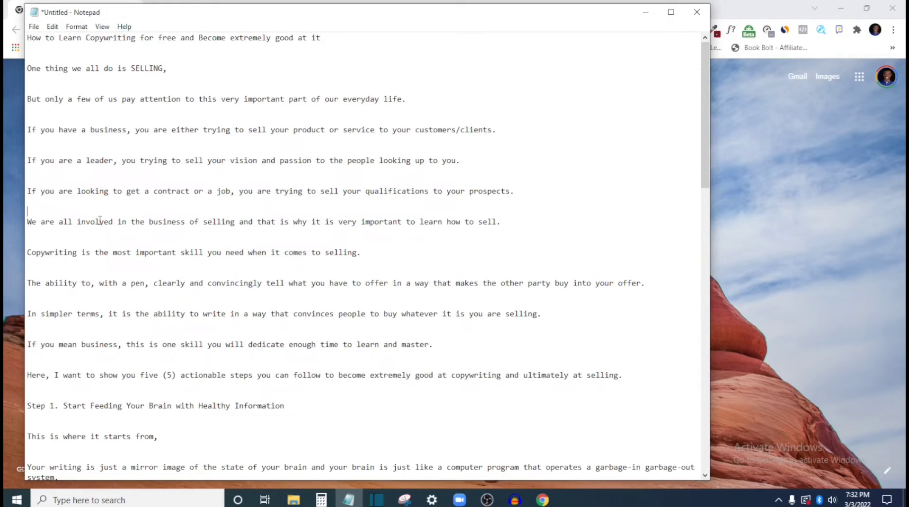
{"action": "key", "text": "ctrl+a"}
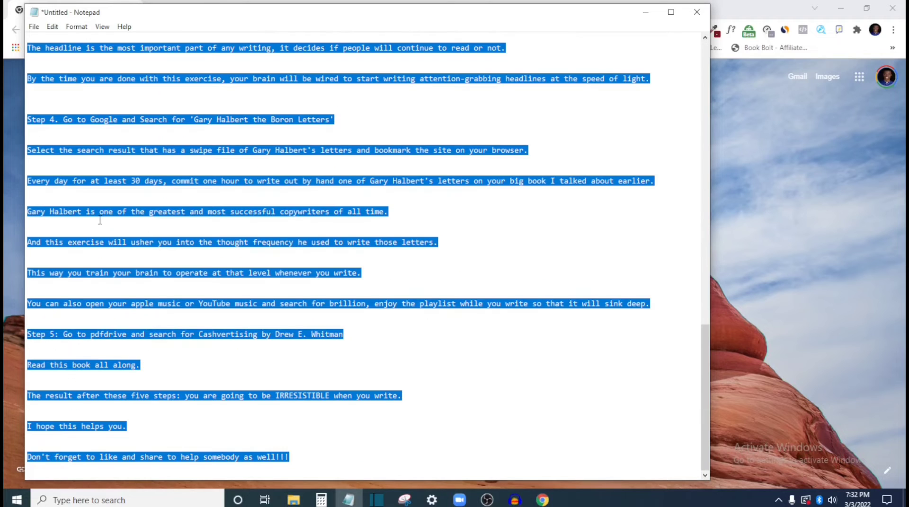
Switch to Chrome and create a blank document in Google Docs
{"action": "left_click", "coordinate": [772, 230]}
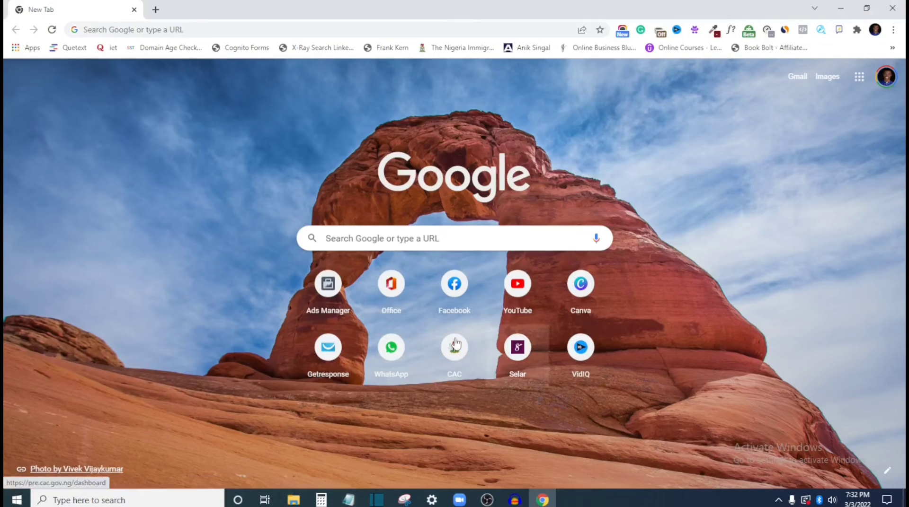
{"action": "left_click", "coordinate": [859, 79]}
{"action": "scroll", "coordinate": [804, 239], "scroll_direction": "down", "scroll_amount": 3}
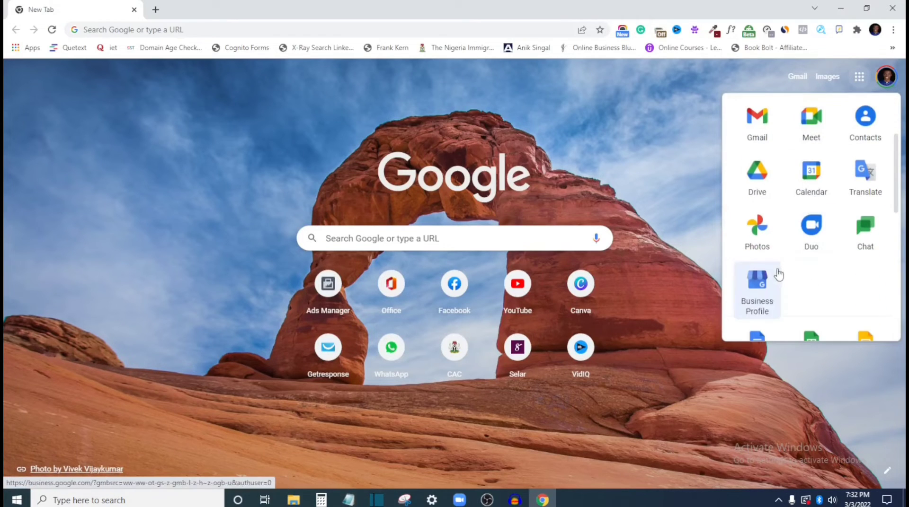
{"action": "scroll", "coordinate": [779, 274], "scroll_direction": "down", "scroll_amount": 3}
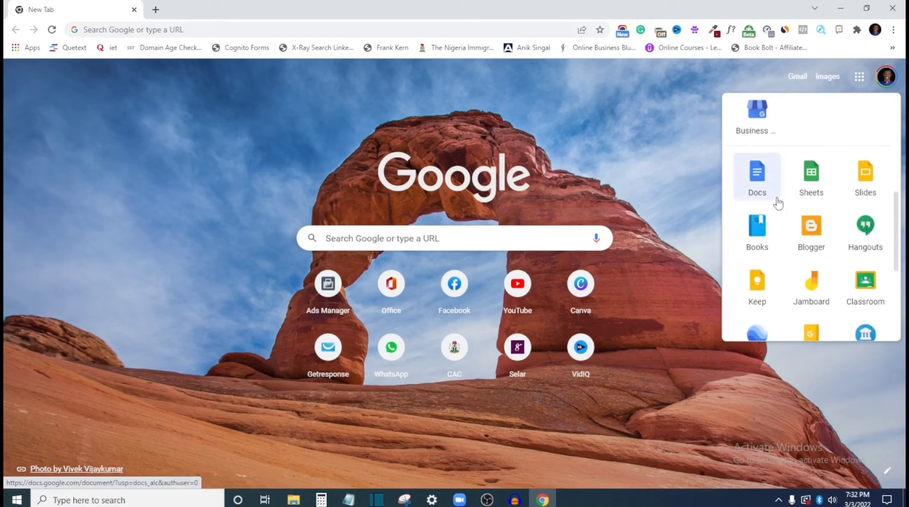
{"action": "left_click", "coordinate": [762, 179]}
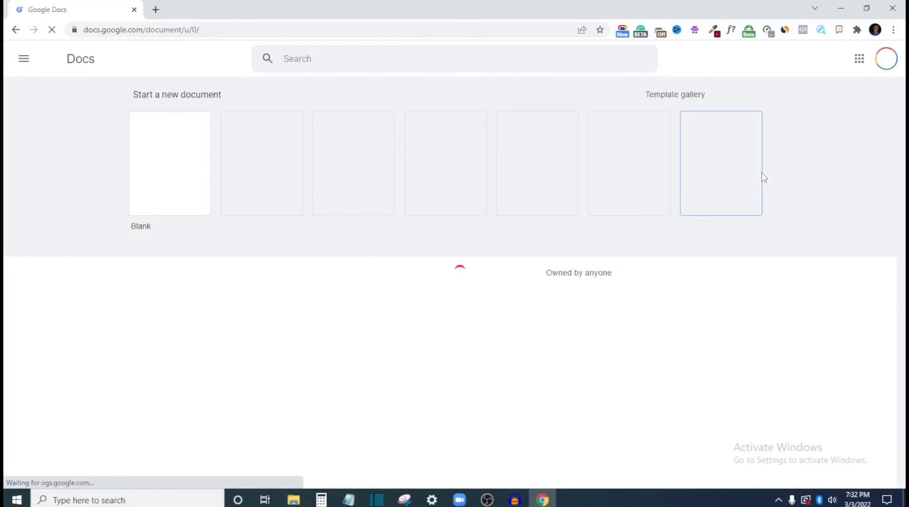
{"action": "left_click", "coordinate": [178, 172]}
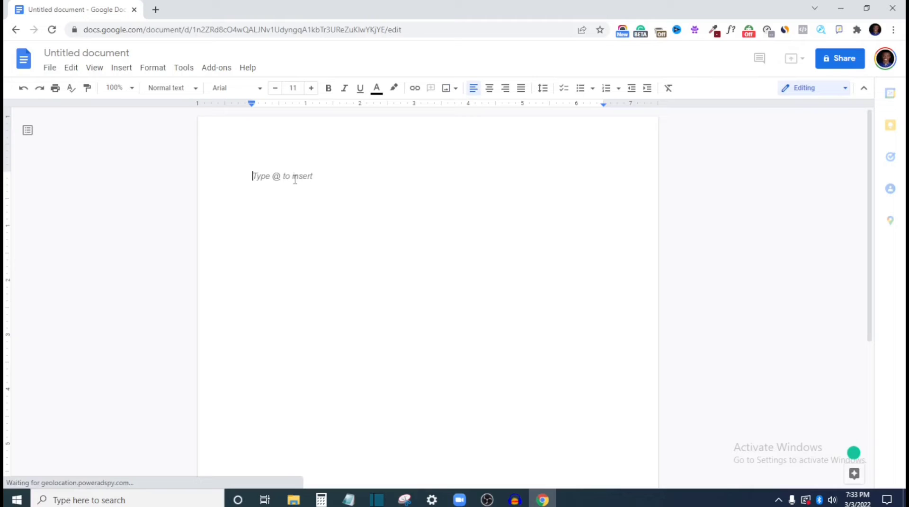
Paste the copied article and name the document "How to Learn Copywriting for free and Become extremely good at it"
{"action": "key", "text": "ctrl+v"}
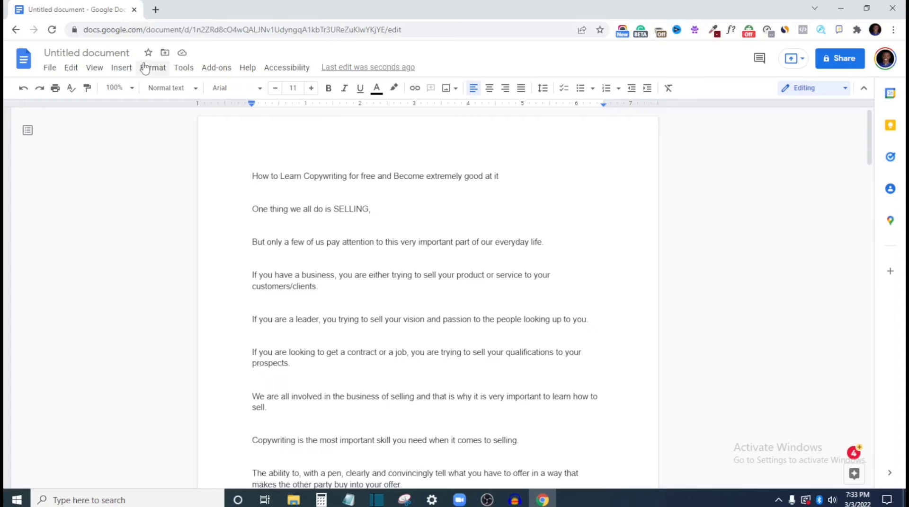
{"action": "left_click", "coordinate": [87, 53]}
{"action": "key", "text": "Return"}
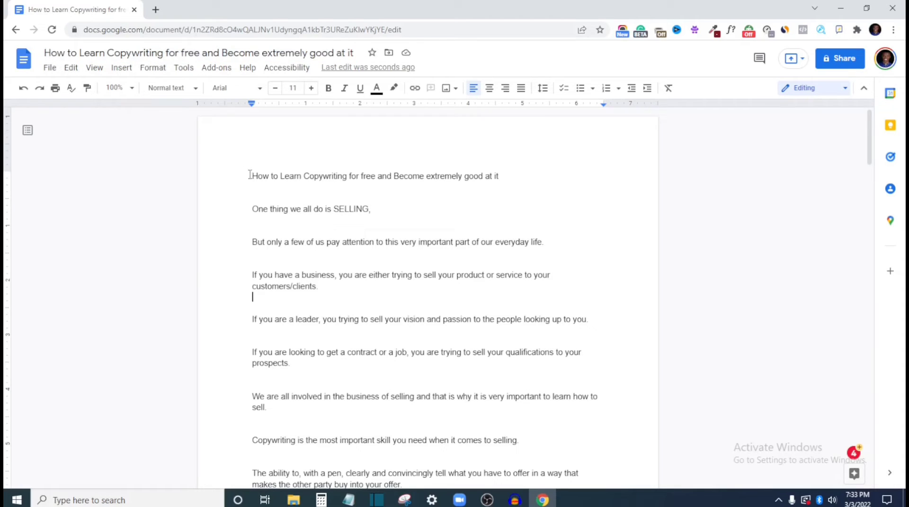
Make the article's title line bold and set its font to Times New Roman
{"action": "left_click_drag", "start_coordinate": [249, 175], "coordinate": [503, 178]}
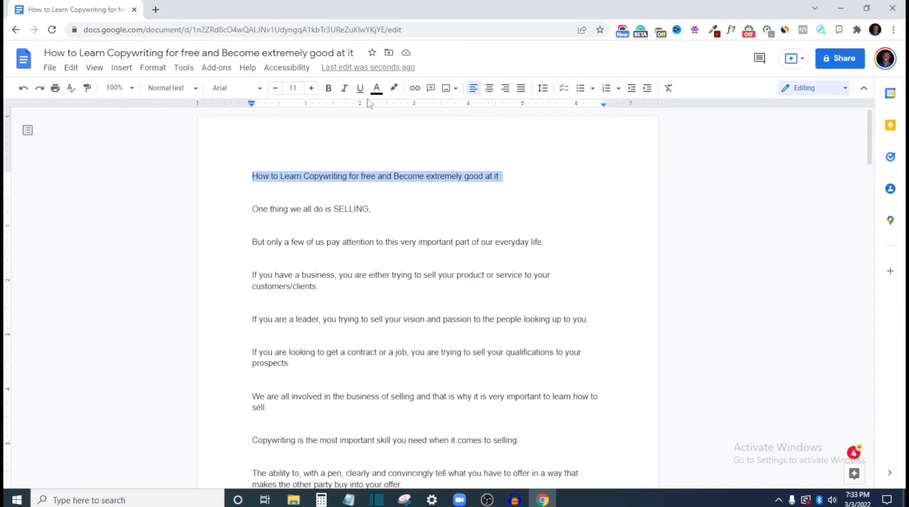
{"action": "left_click", "coordinate": [328, 93]}
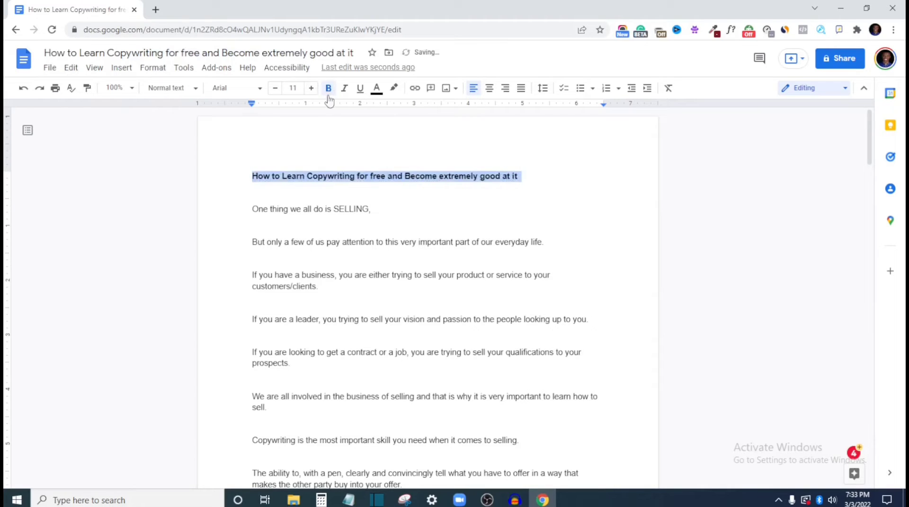
{"action": "left_click", "coordinate": [239, 92]}
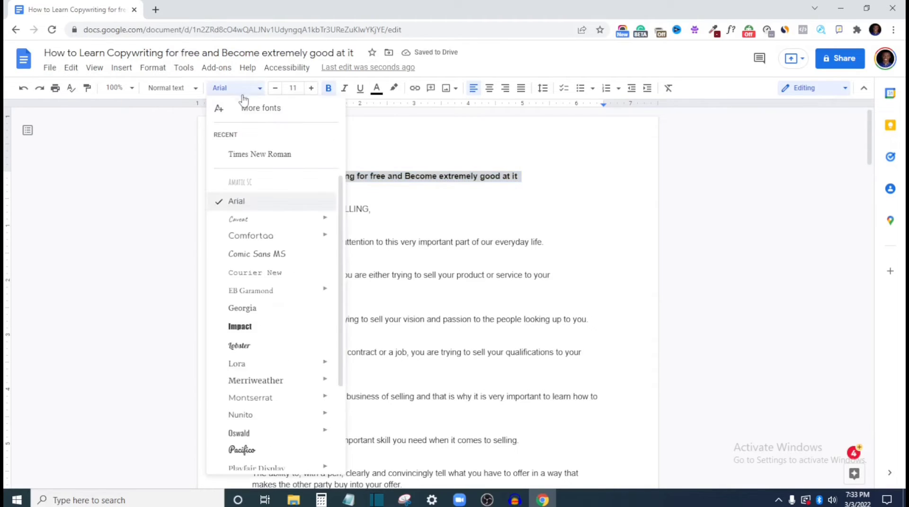
{"action": "left_click", "coordinate": [260, 155]}
{"action": "left_click", "coordinate": [339, 231]}
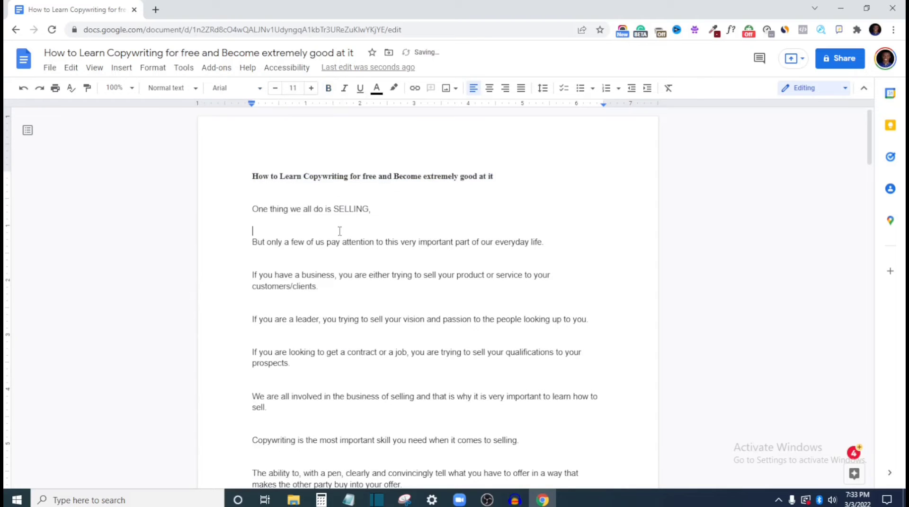
Set the font of the entire document to Times New Roman
{"action": "key", "text": "ctrl+a"}
{"action": "left_click", "coordinate": [258, 89]}
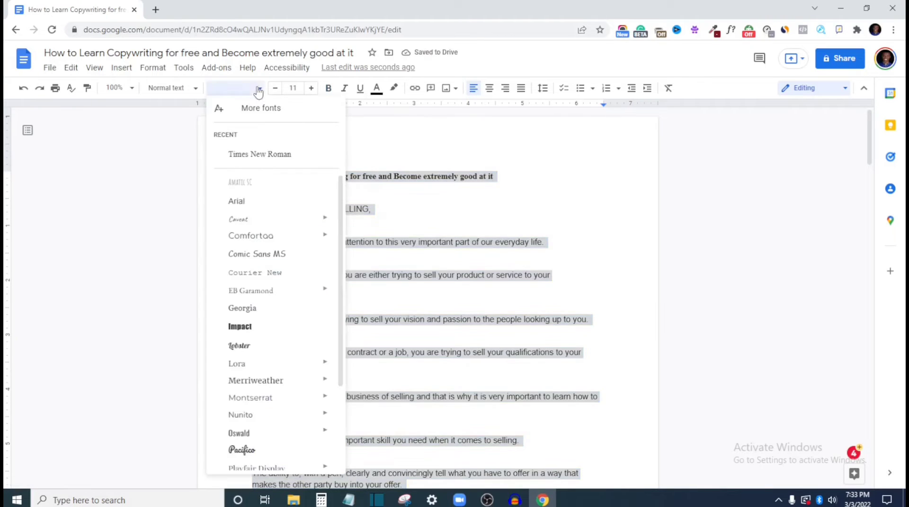
{"action": "left_click", "coordinate": [295, 153]}
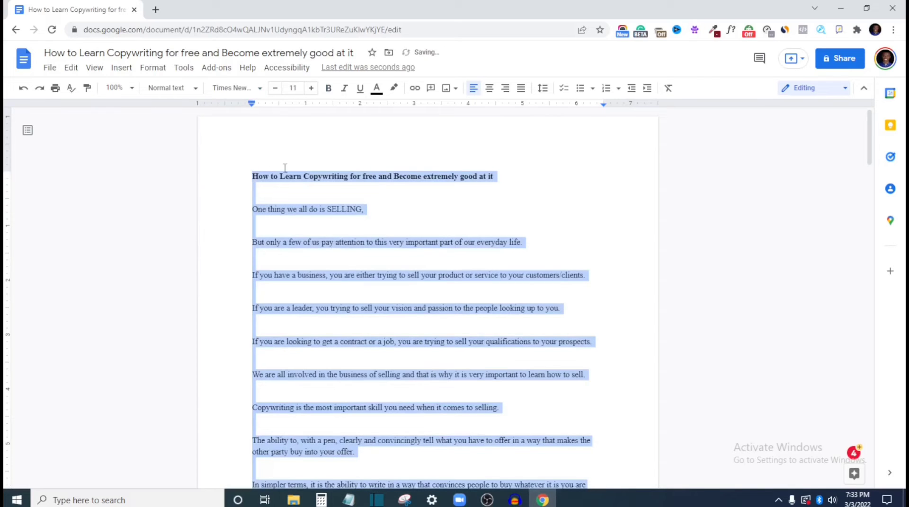
Set the font size of the whole document's text to 14
{"action": "left_click", "coordinate": [248, 179]}
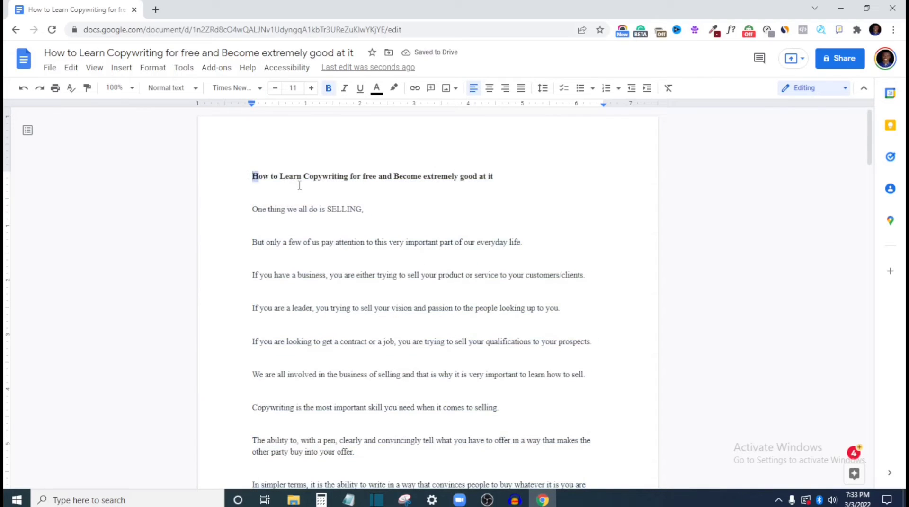
{"action": "left_click_drag", "start_coordinate": [251, 177], "coordinate": [517, 182]}
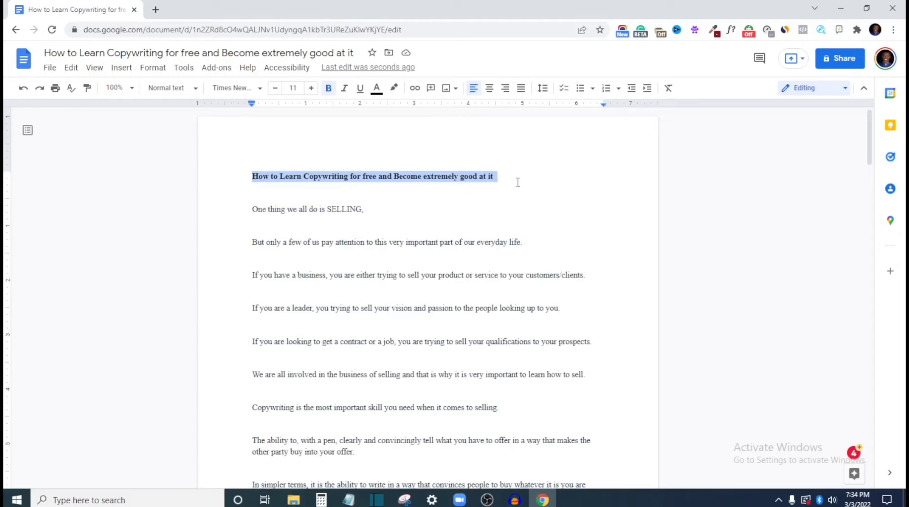
{"action": "key", "text": "ctrl+a"}
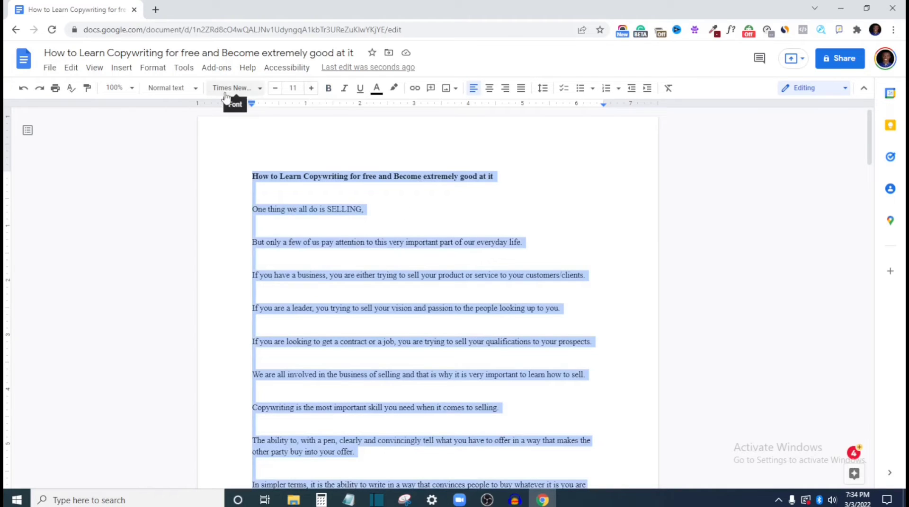
{"action": "left_click", "coordinate": [310, 89]}
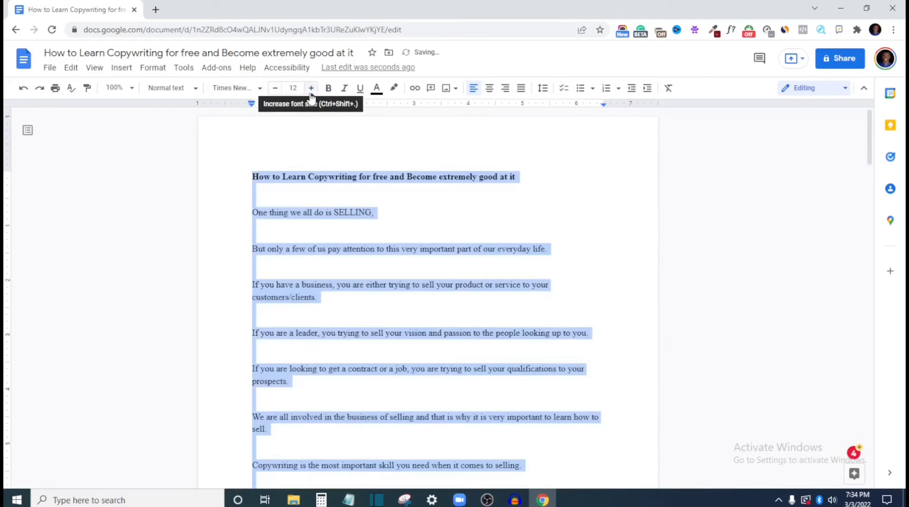
{"action": "left_click", "coordinate": [311, 89]}
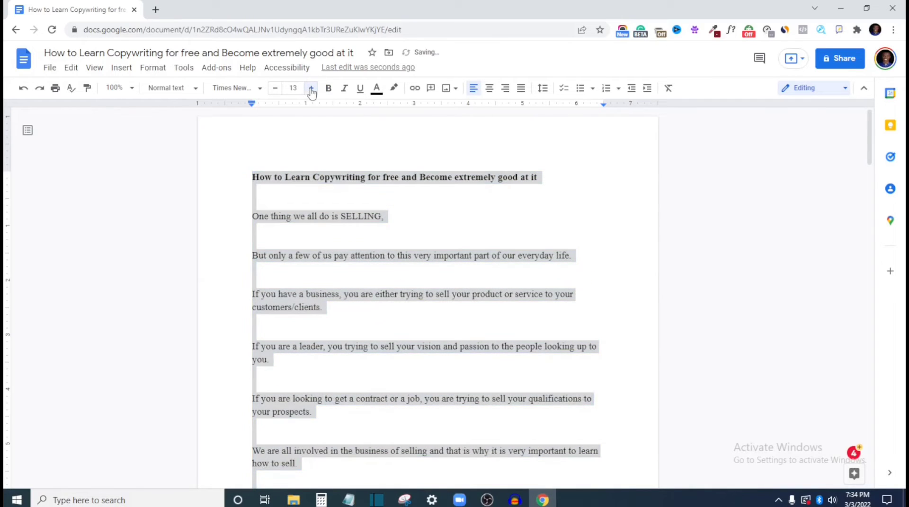
{"action": "left_click", "coordinate": [311, 89]}
{"action": "left_click", "coordinate": [251, 288]}
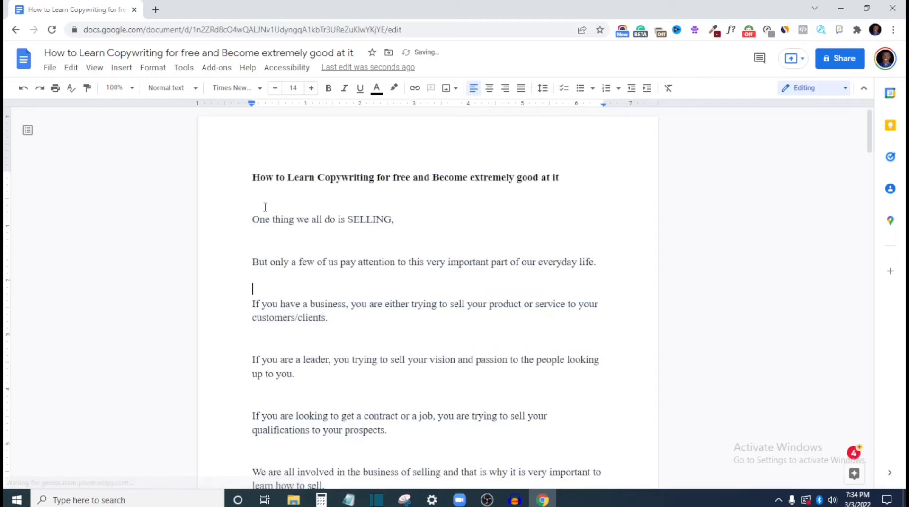
Set the title line's font size to 16 and center it
{"action": "left_click_drag", "start_coordinate": [252, 181], "coordinate": [563, 178]}
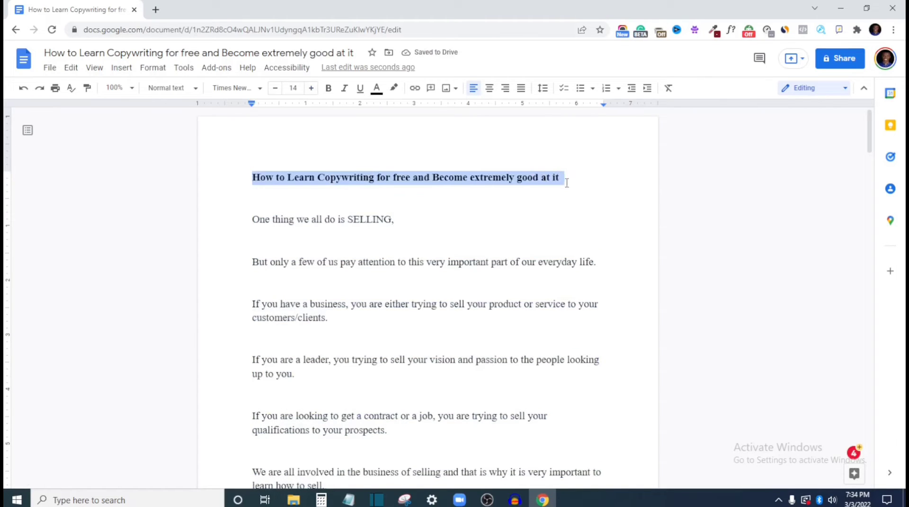
{"action": "left_click", "coordinate": [311, 89]}
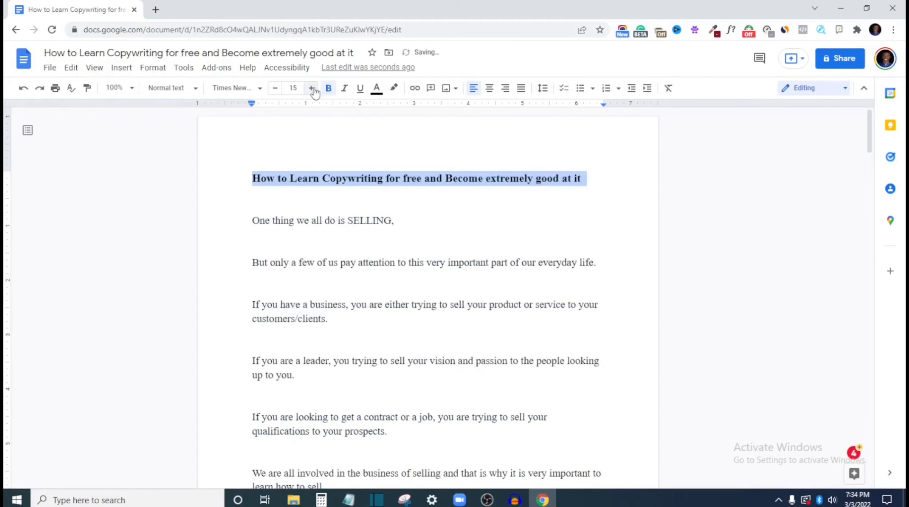
{"action": "left_click", "coordinate": [311, 88]}
{"action": "left_click", "coordinate": [311, 89]}
{"action": "left_click", "coordinate": [311, 89]}
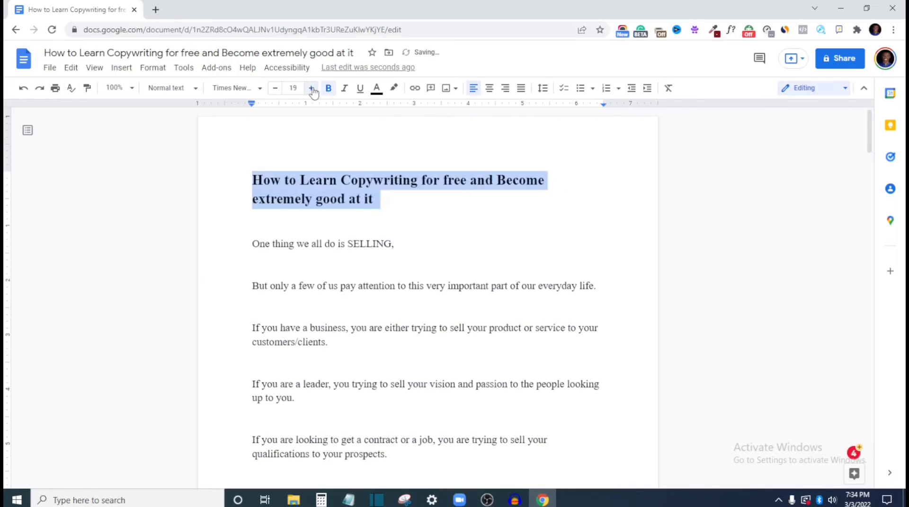
{"action": "left_click", "coordinate": [275, 90]}
{"action": "left_click", "coordinate": [275, 90]}
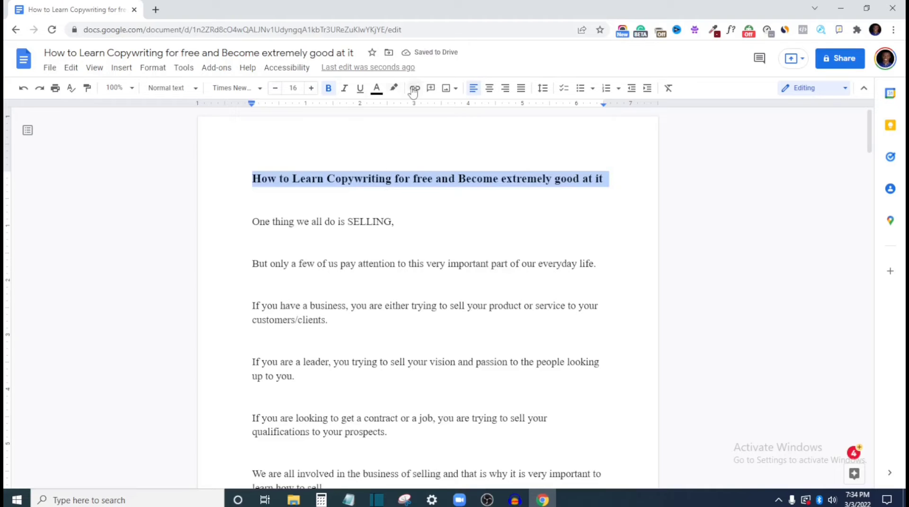
{"action": "left_click", "coordinate": [490, 95]}
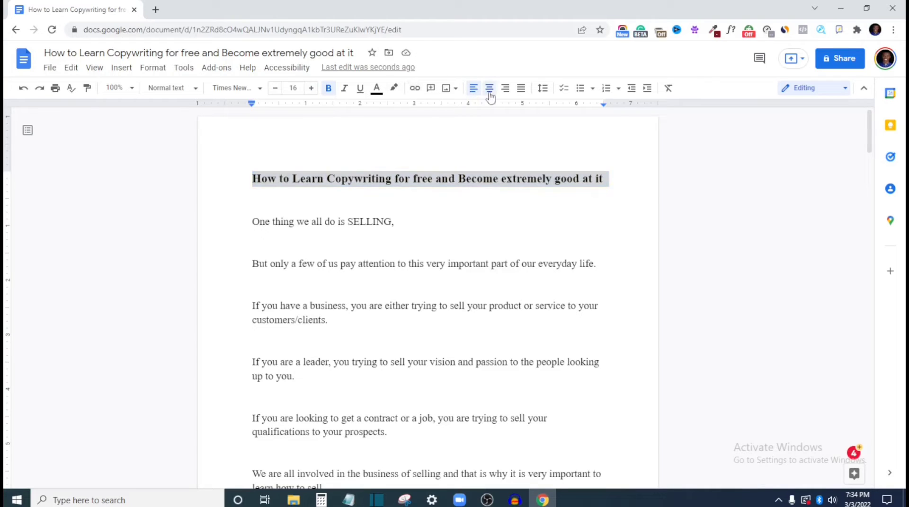
{"action": "left_click", "coordinate": [291, 353]}
Look through the whole article from the title to the closing lines, checking its formatting and the blank lines between paragraphs
{"action": "scroll", "coordinate": [296, 276], "scroll_direction": "down", "scroll_amount": 15}
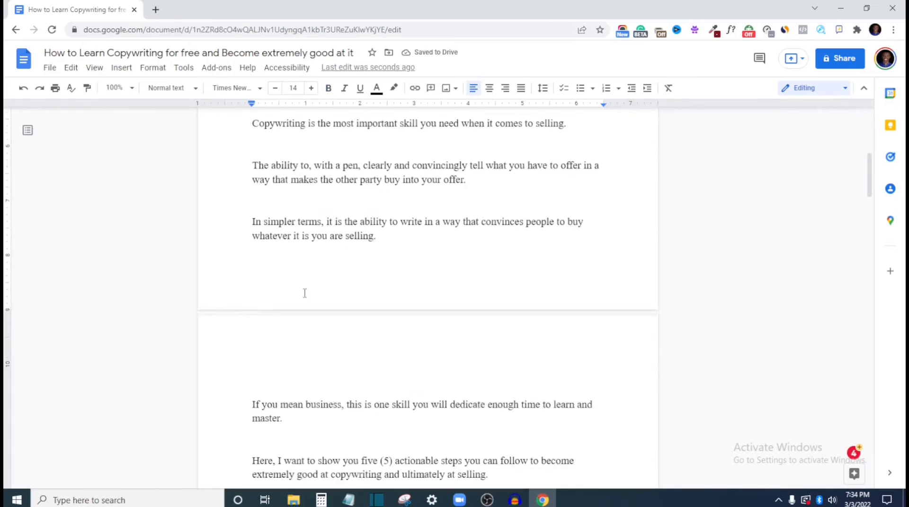
{"action": "scroll", "coordinate": [309, 296], "scroll_direction": "down", "scroll_amount": 3}
{"action": "scroll", "coordinate": [312, 297], "scroll_direction": "up", "scroll_amount": 20}
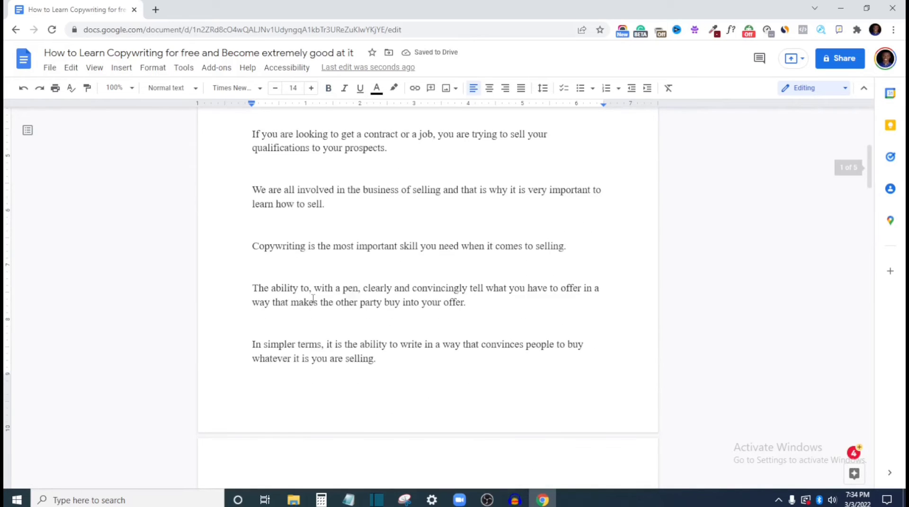
{"action": "scroll", "coordinate": [314, 297], "scroll_direction": "up", "scroll_amount": 1}
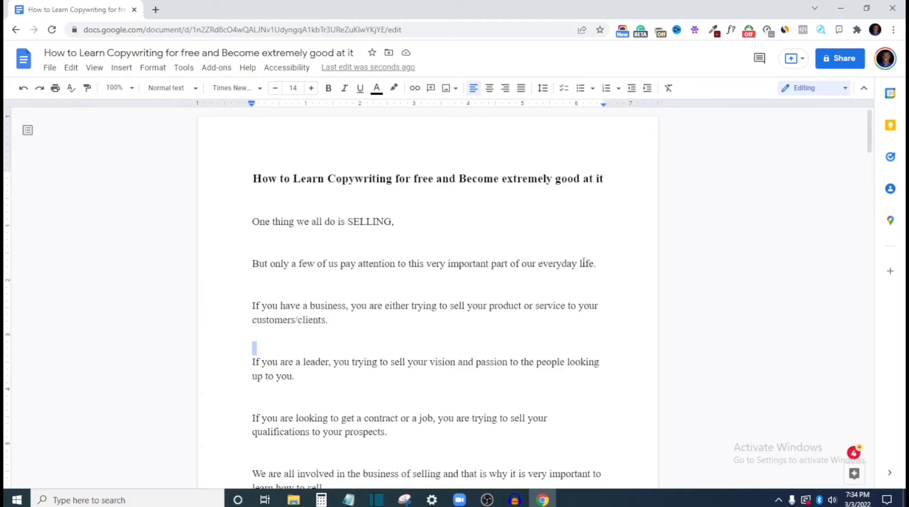
{"action": "scroll", "coordinate": [286, 372], "scroll_direction": "down", "scroll_amount": 3}
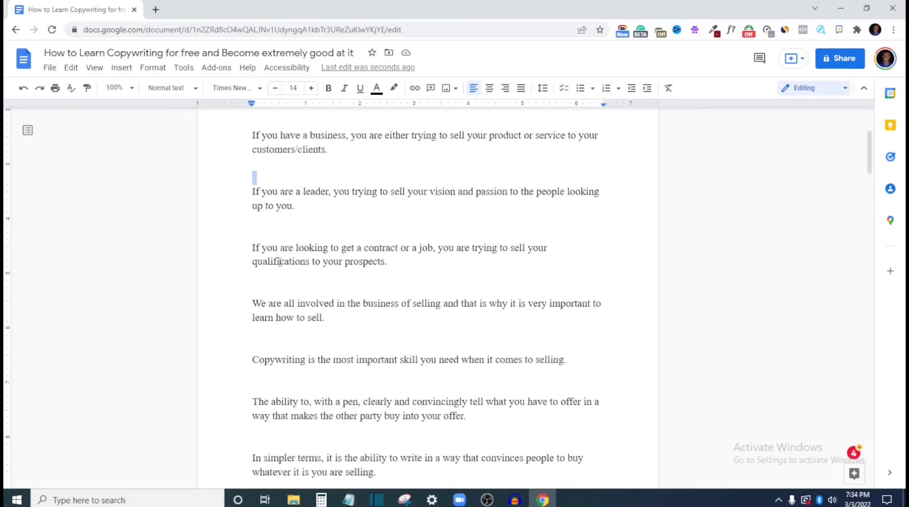
{"action": "scroll", "coordinate": [324, 353], "scroll_direction": "down", "scroll_amount": 15}
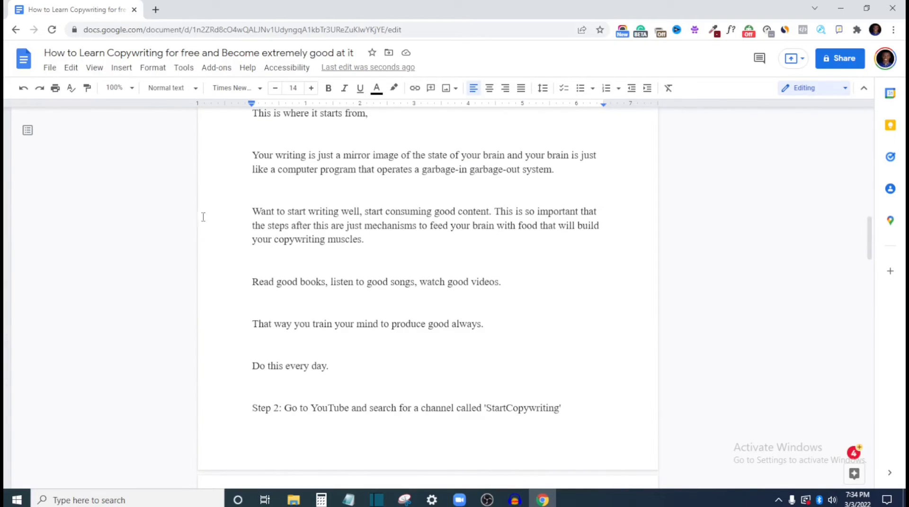
{"action": "scroll", "coordinate": [330, 305], "scroll_direction": "down", "scroll_amount": 5}
{"action": "scroll", "coordinate": [329, 297], "scroll_direction": "down", "scroll_amount": 9}
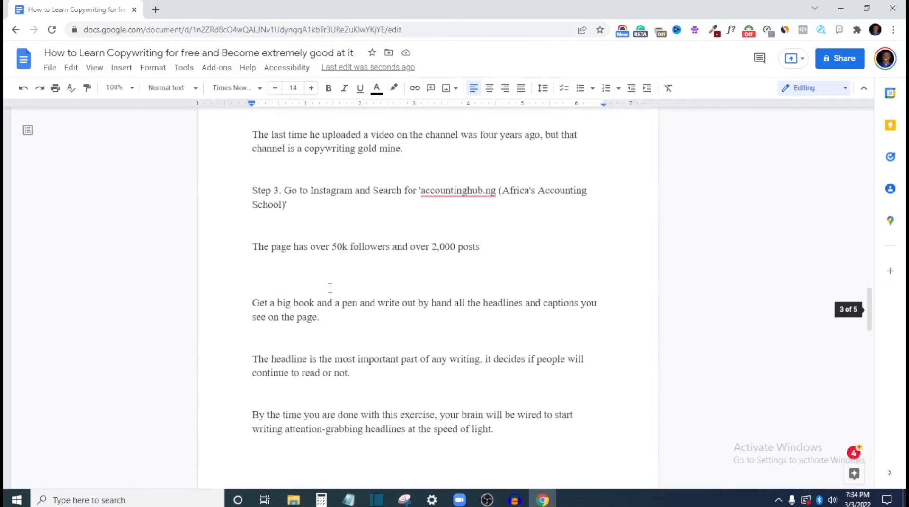
{"action": "scroll", "coordinate": [328, 283], "scroll_direction": "down", "scroll_amount": 8}
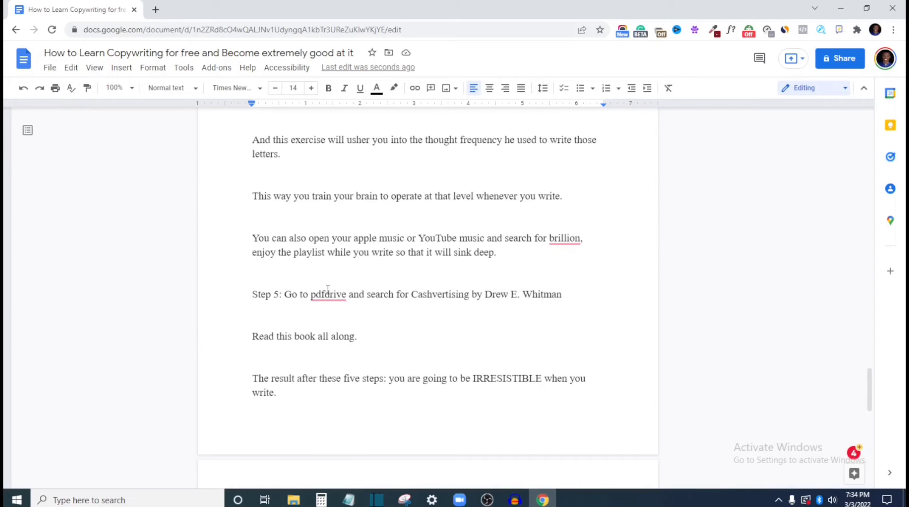
{"action": "scroll", "coordinate": [355, 385], "scroll_direction": "down", "scroll_amount": 5}
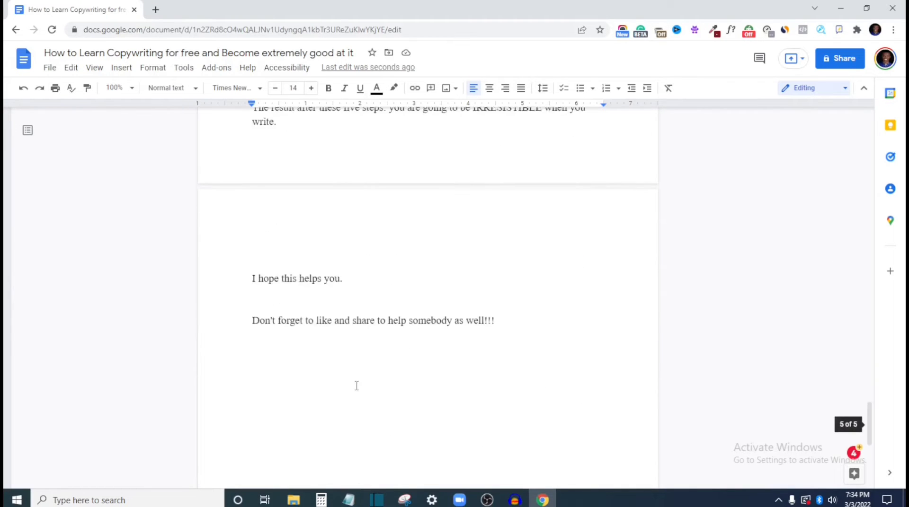
{"action": "scroll", "coordinate": [372, 387], "scroll_direction": "up", "scroll_amount": 2}
{"action": "scroll", "coordinate": [373, 390], "scroll_direction": "down", "scroll_amount": 4}
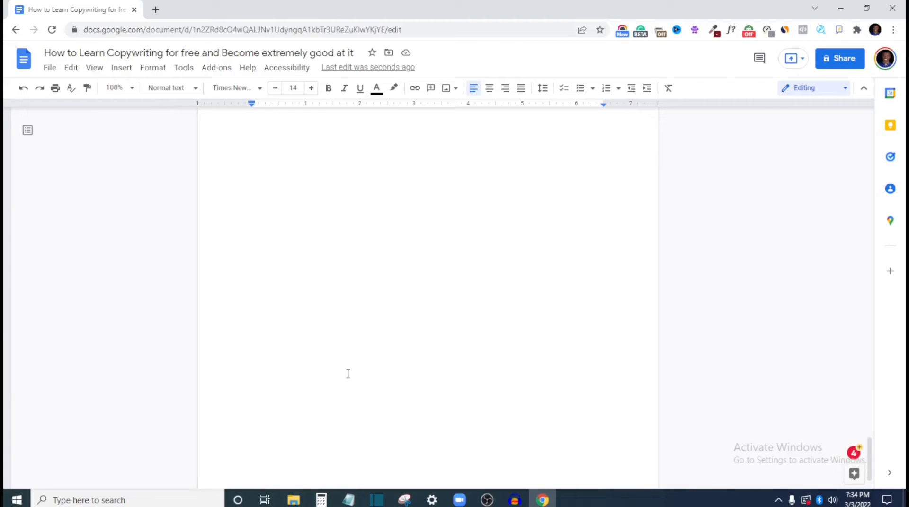
{"action": "scroll", "coordinate": [348, 374], "scroll_direction": "up", "scroll_amount": 10}
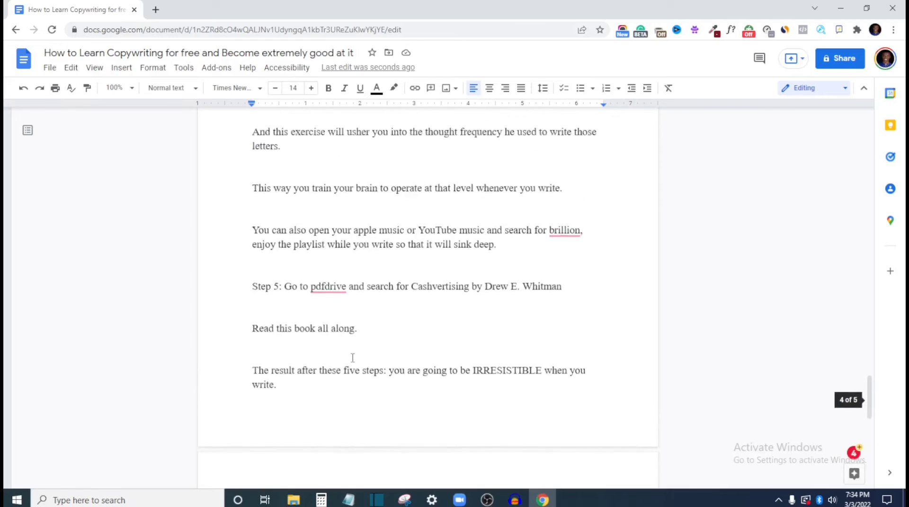
{"action": "scroll", "coordinate": [353, 359], "scroll_direction": "up", "scroll_amount": 15}
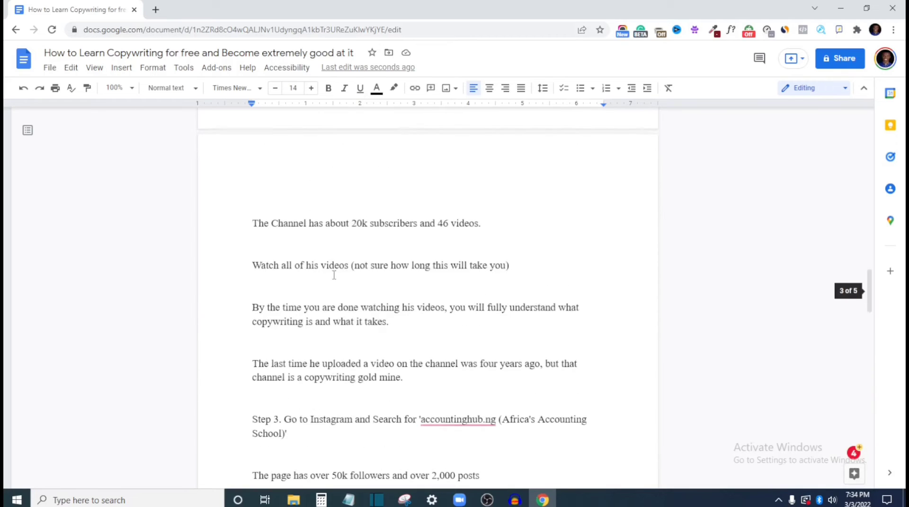
{"action": "scroll", "coordinate": [333, 274], "scroll_direction": "up", "scroll_amount": 12}
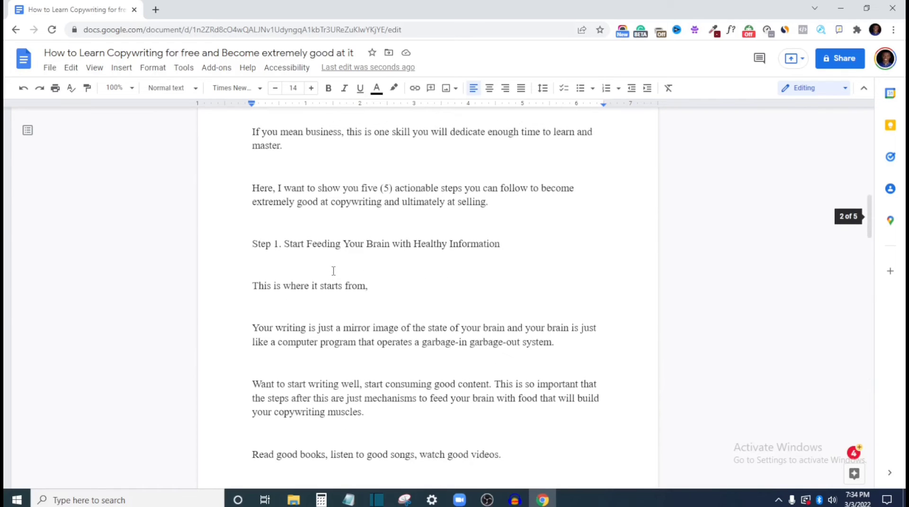
{"action": "scroll", "coordinate": [333, 271], "scroll_direction": "up", "scroll_amount": 11}
{"action": "scroll", "coordinate": [321, 250], "scroll_direction": "up", "scroll_amount": 3}
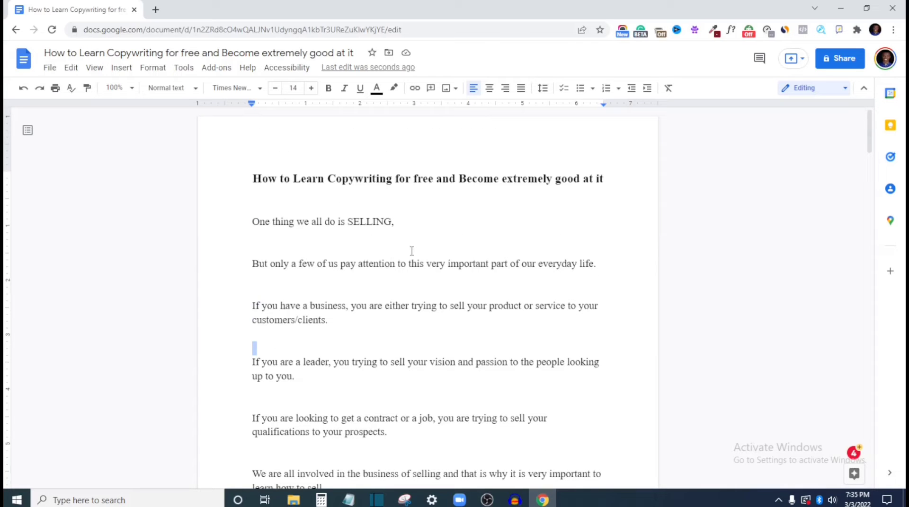
{"action": "double_click", "coordinate": [259, 328]}
{"action": "scroll", "coordinate": [325, 314], "scroll_direction": "down", "scroll_amount": 4}
{"action": "scroll", "coordinate": [322, 321], "scroll_direction": "down", "scroll_amount": 9}
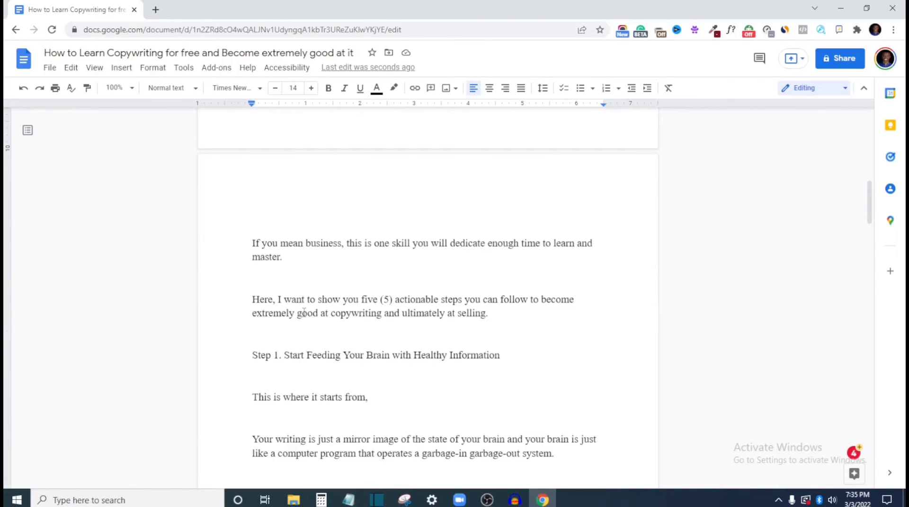
{"action": "scroll", "coordinate": [305, 314], "scroll_direction": "down", "scroll_amount": 12}
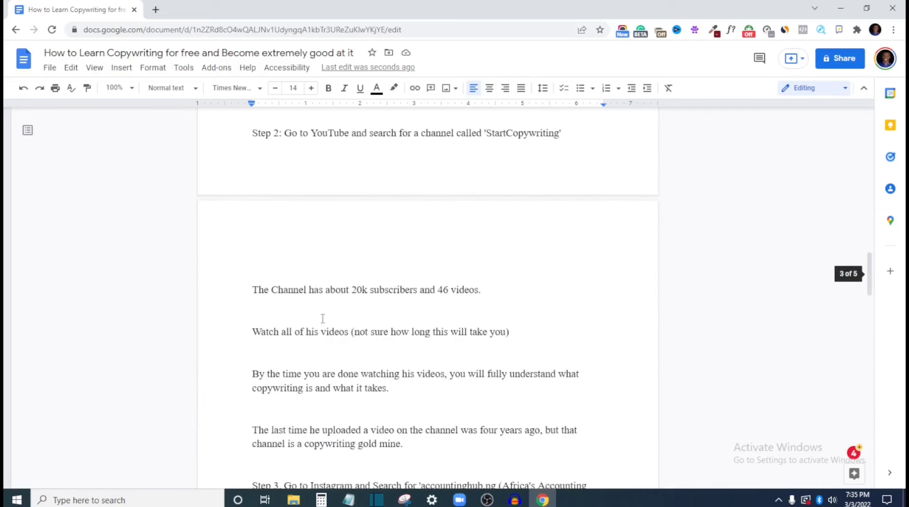
{"action": "scroll", "coordinate": [322, 319], "scroll_direction": "up", "scroll_amount": 20}
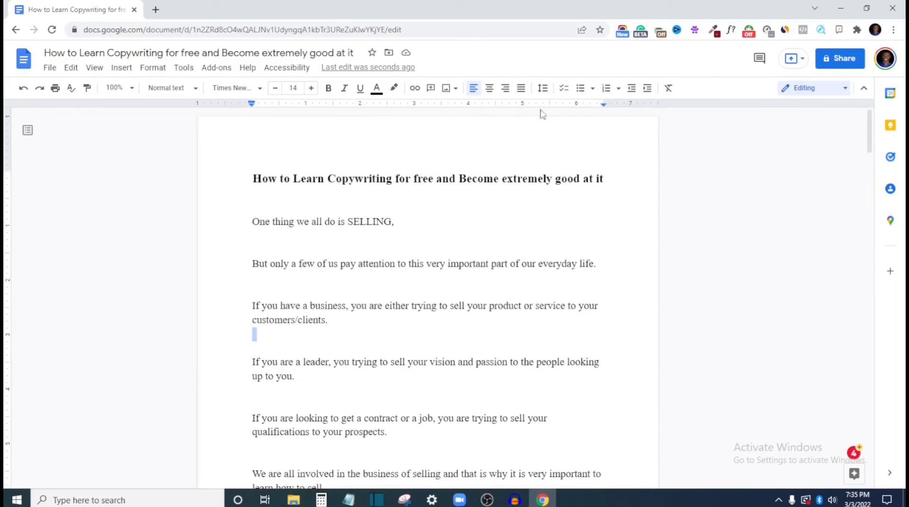
Make the "Step 1. Start Feeding Your Brain with Healthy Information" heading bold
{"action": "scroll", "coordinate": [299, 325], "scroll_direction": "down", "scroll_amount": 5}
{"action": "scroll", "coordinate": [298, 325], "scroll_direction": "down", "scroll_amount": 8}
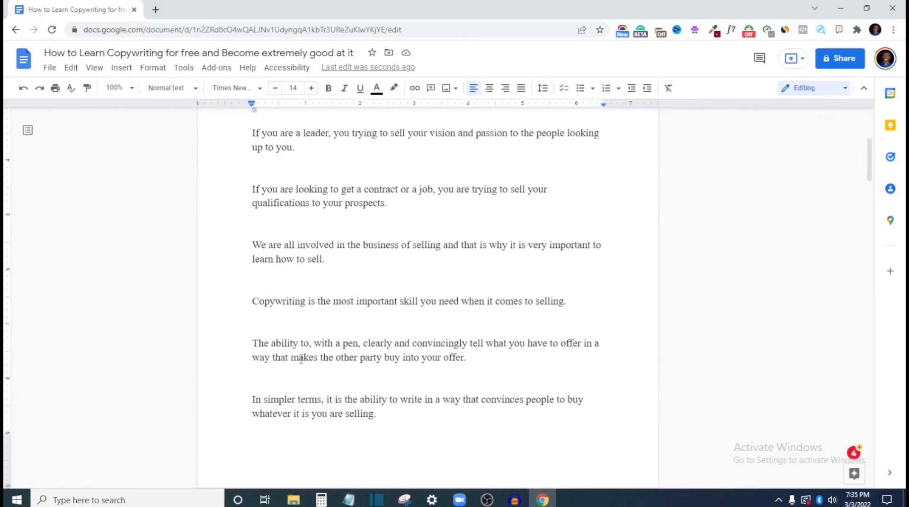
{"action": "scroll", "coordinate": [284, 347], "scroll_direction": "down", "scroll_amount": 2}
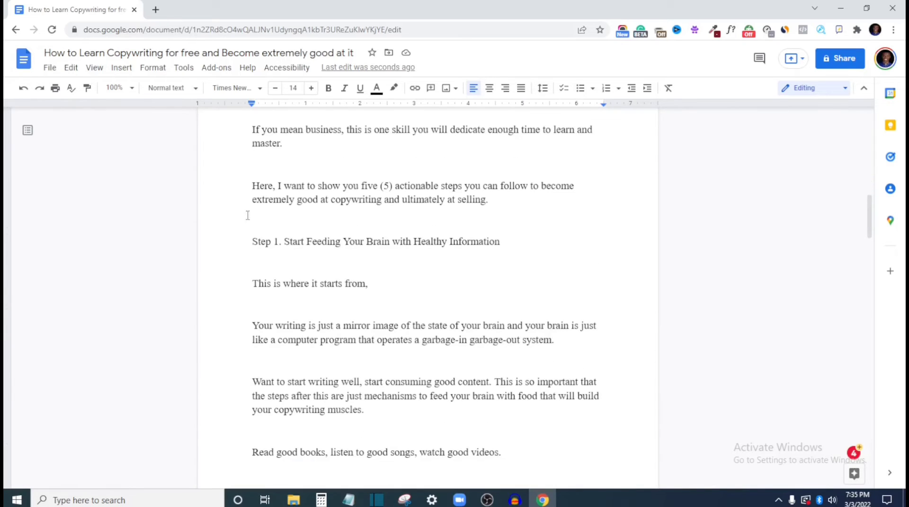
{"action": "left_click_drag", "start_coordinate": [252, 242], "coordinate": [465, 253]}
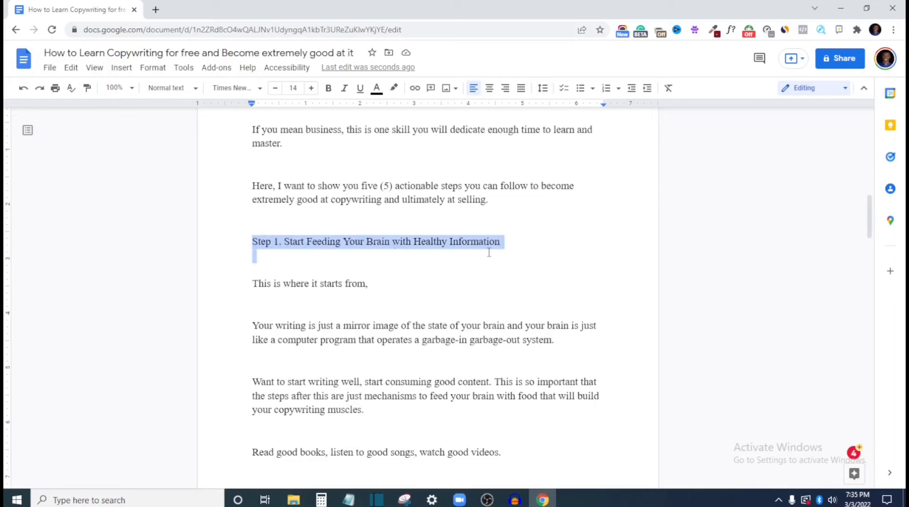
{"action": "left_click", "coordinate": [328, 88]}
Make the "Step 2" YouTube heading bold and push it down onto the next page, above its paragraphs
{"action": "scroll", "coordinate": [346, 247], "scroll_direction": "down", "scroll_amount": 10}
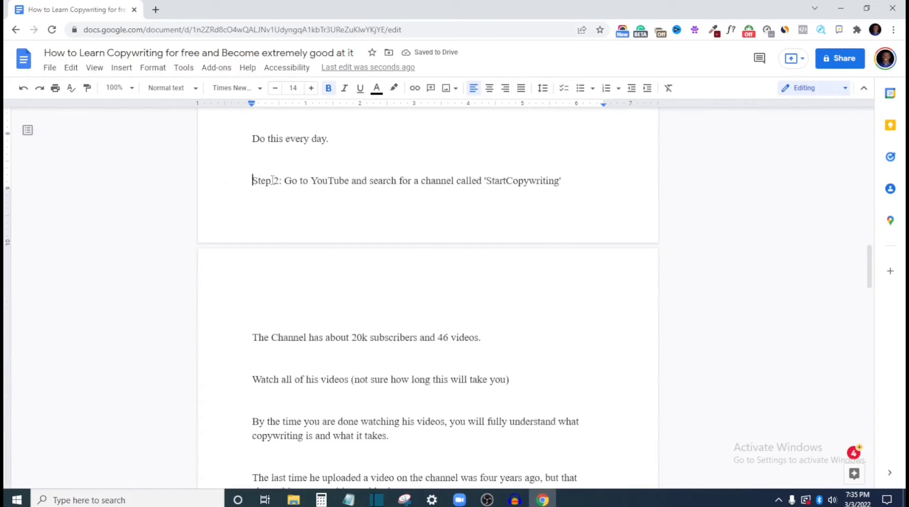
{"action": "left_click_drag", "start_coordinate": [251, 181], "coordinate": [557, 187]}
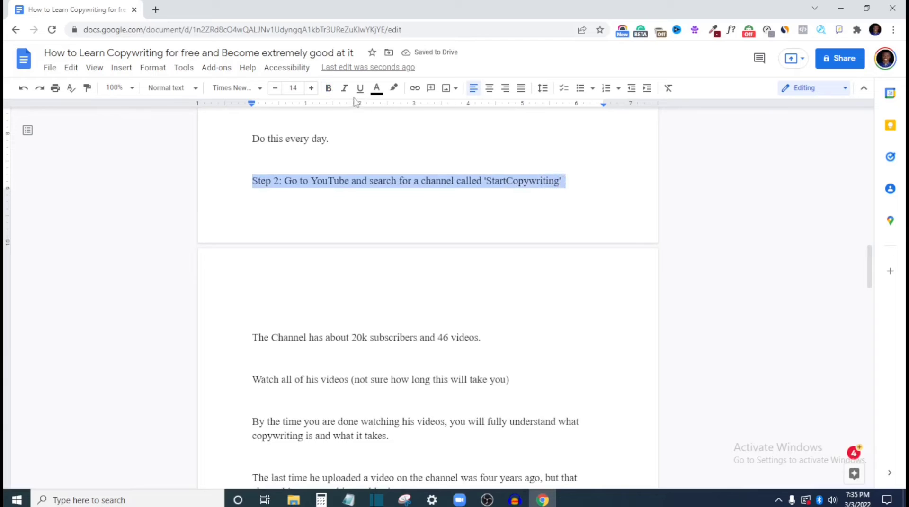
{"action": "left_click", "coordinate": [328, 88]}
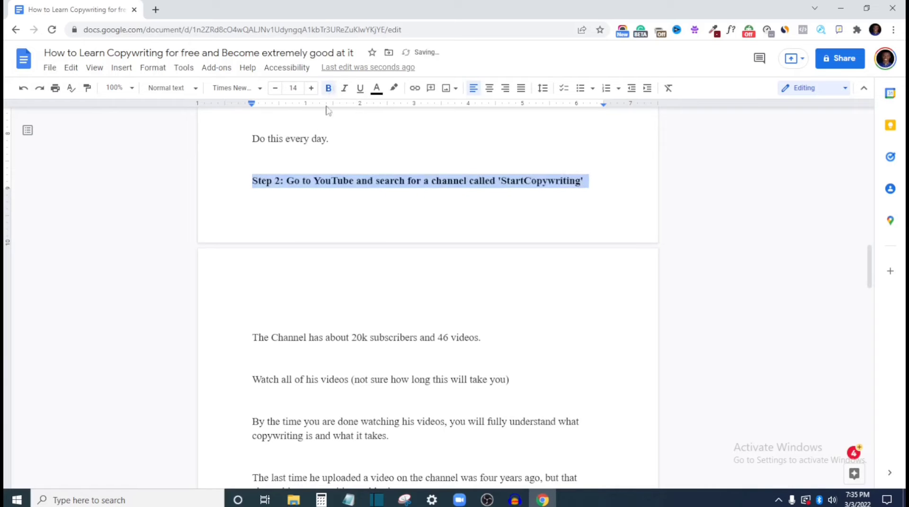
{"action": "left_click", "coordinate": [246, 182]}
{"action": "key", "text": "Return"}
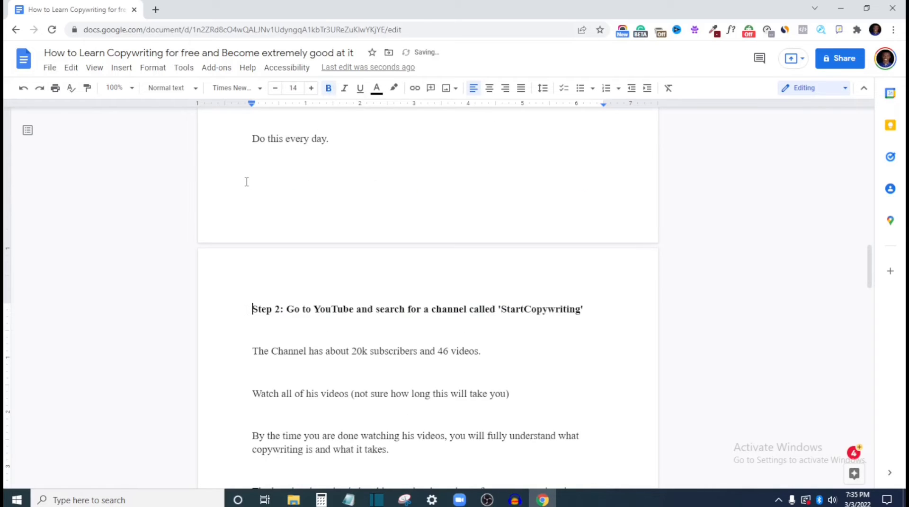
Delete the extra blank lines above the "Step 4" heading so it sits at the top of its page
{"action": "scroll", "coordinate": [404, 176], "scroll_direction": "down", "scroll_amount": 7}
{"action": "scroll", "coordinate": [398, 314], "scroll_direction": "down", "scroll_amount": 10}
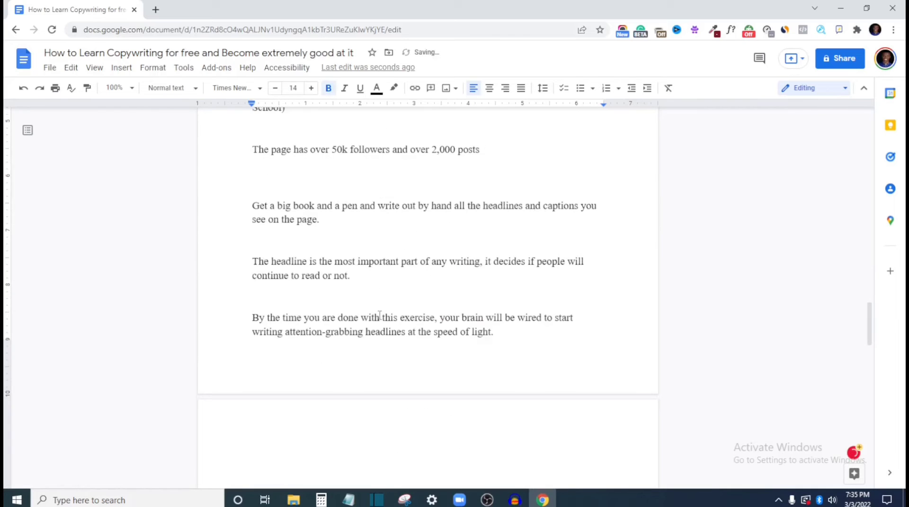
{"action": "scroll", "coordinate": [269, 165], "scroll_direction": "up", "scroll_amount": 3}
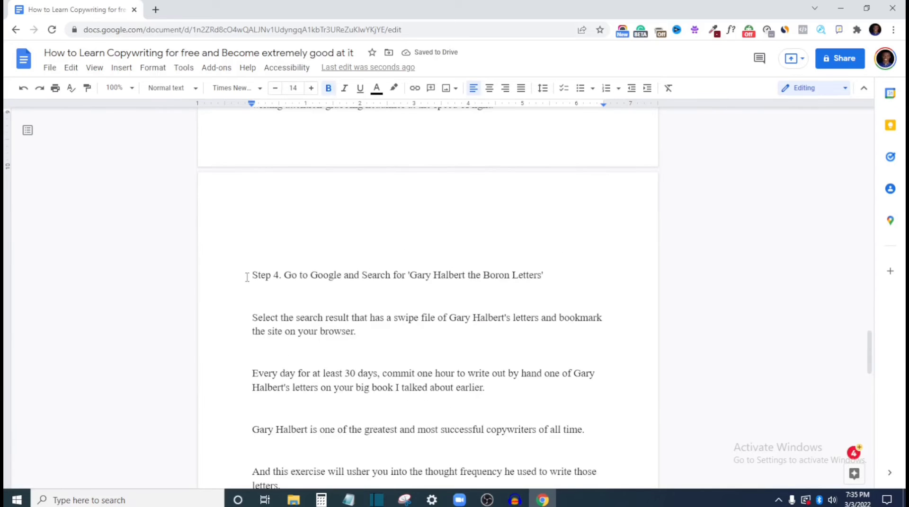
{"action": "left_click", "coordinate": [245, 276]}
{"action": "key", "text": "BackSpace"}
{"action": "key", "text": "BackSpace"}
{"action": "key", "text": "BackSpace"}
{"action": "key", "text": "BackSpace"}
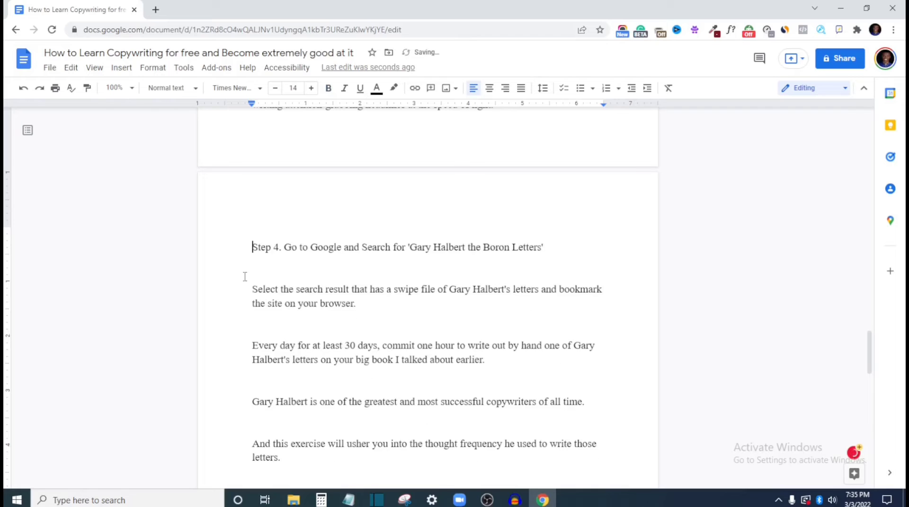
{"action": "key", "text": "Return"}
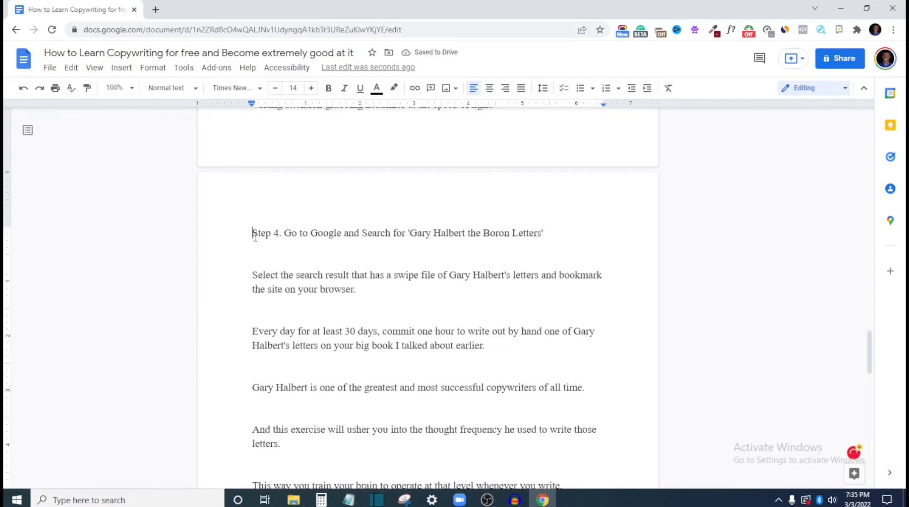
Make the "Step 4" Google heading and the two-line "Step 3" Instagram heading bold
{"action": "left_click_drag", "start_coordinate": [252, 233], "coordinate": [546, 231]}
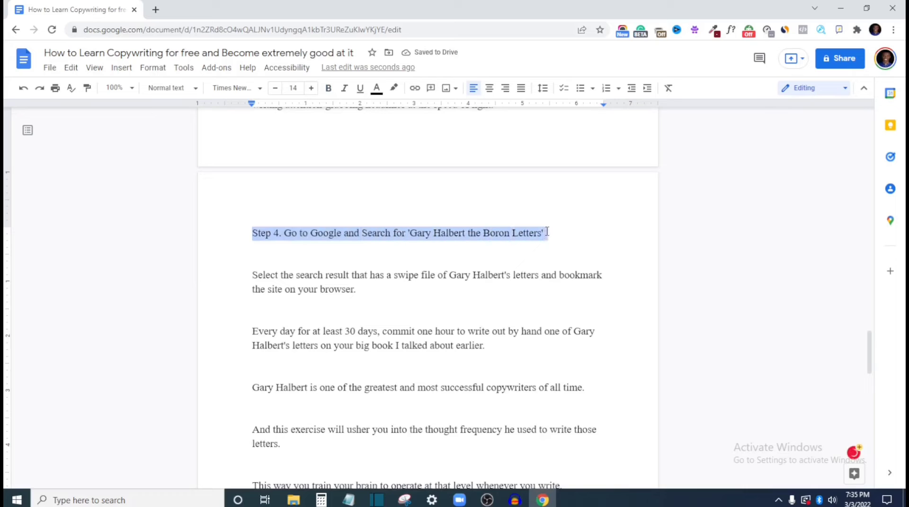
{"action": "left_click", "coordinate": [328, 88]}
{"action": "scroll", "coordinate": [357, 184], "scroll_direction": "up", "scroll_amount": 12}
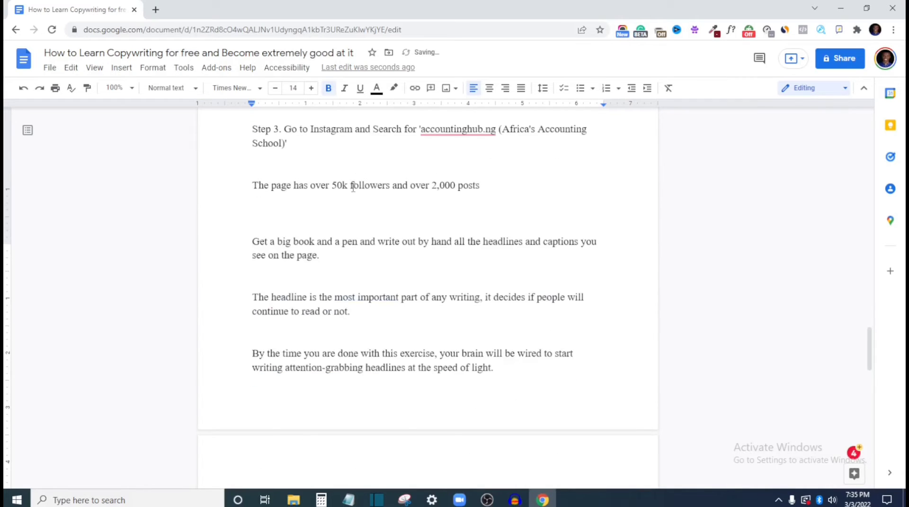
{"action": "left_click_drag", "start_coordinate": [249, 375], "coordinate": [290, 392]}
{"action": "left_click", "coordinate": [333, 90]}
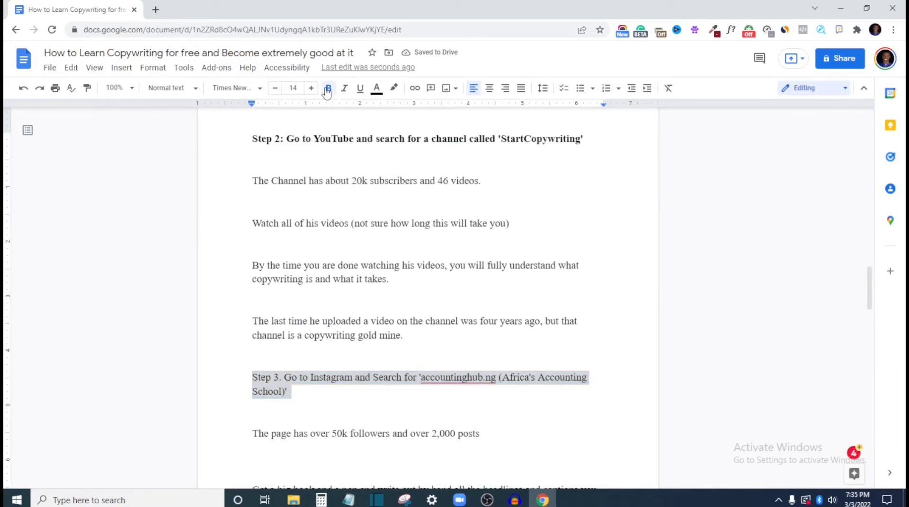
Make the "Step 5" pdfdrive heading bold
{"action": "scroll", "coordinate": [344, 301], "scroll_direction": "down", "scroll_amount": 15}
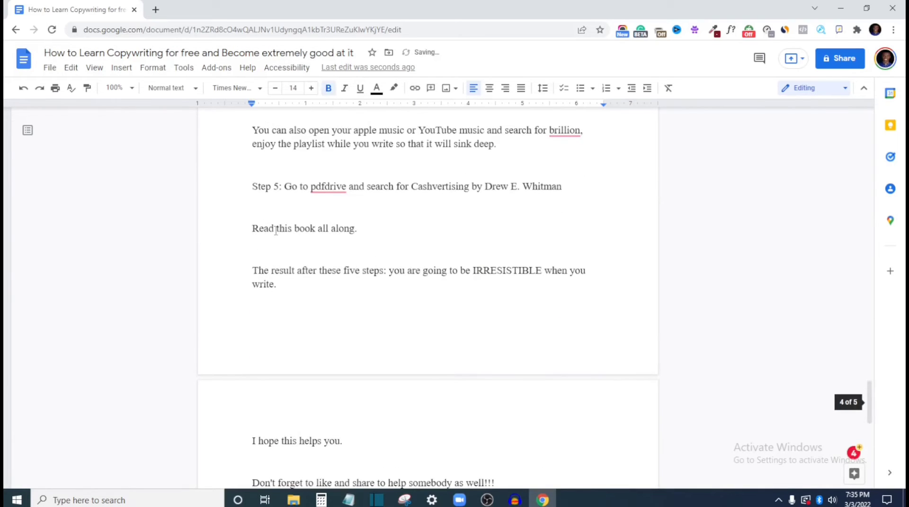
{"action": "left_click_drag", "start_coordinate": [251, 186], "coordinate": [521, 201]}
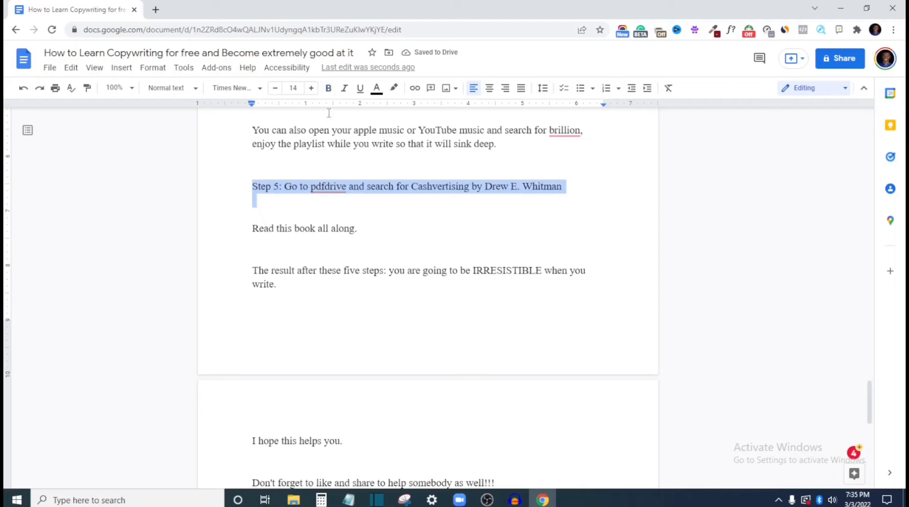
{"action": "left_click", "coordinate": [328, 88]}
Add a centred bold byline below the article title, with "By" on one line and the author's full name beneath it
{"action": "scroll", "coordinate": [345, 314], "scroll_direction": "down", "scroll_amount": 10}
{"action": "scroll", "coordinate": [344, 317], "scroll_direction": "up", "scroll_amount": 12}
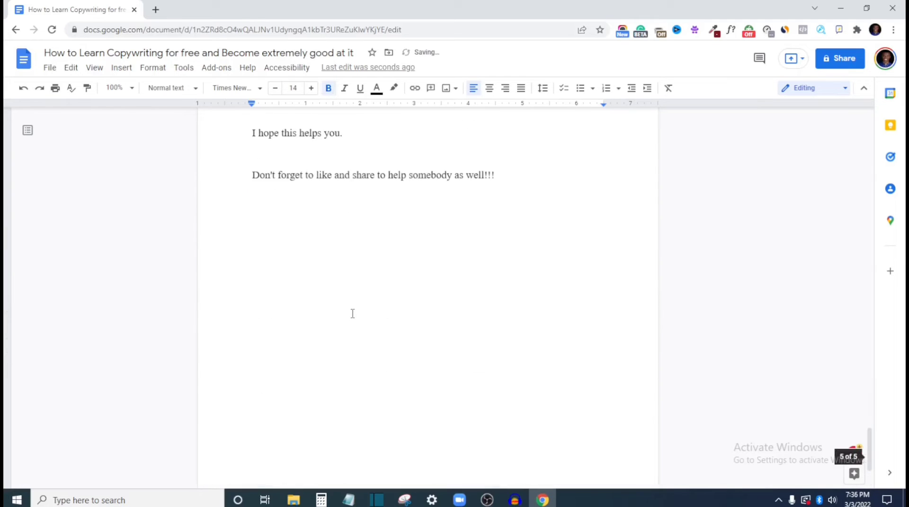
{"action": "scroll", "coordinate": [359, 311], "scroll_direction": "up", "scroll_amount": 20}
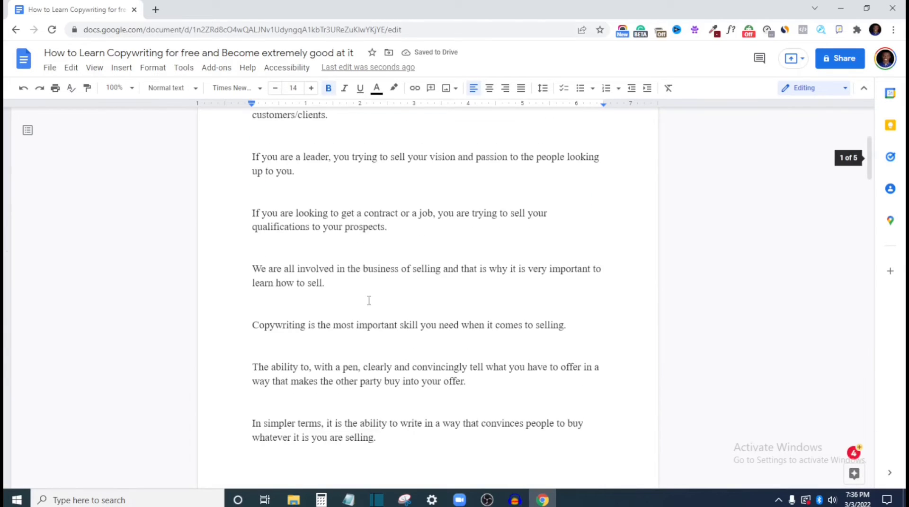
{"action": "left_click", "coordinate": [603, 179]}
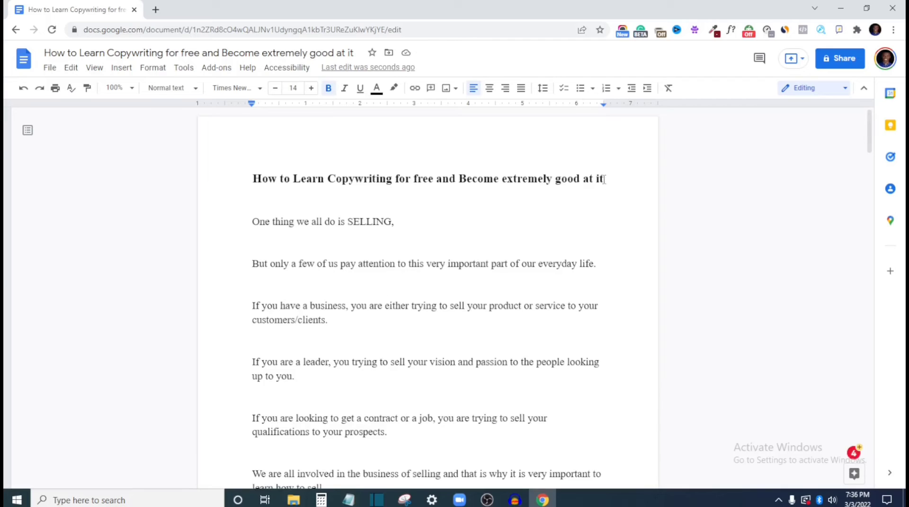
{"action": "key", "text": "Return"}
{"action": "key", "text": "Return"}
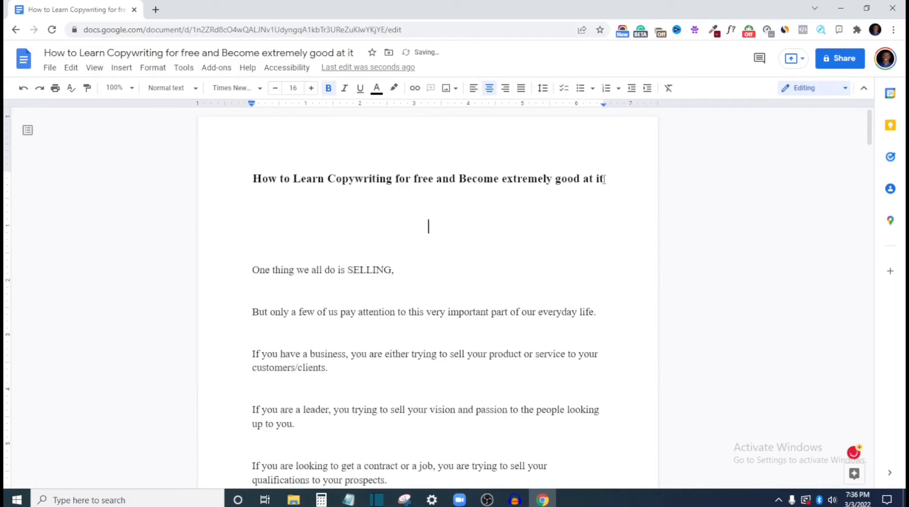
{"action": "type", "text": "by E"}
{"action": "key", "text": "BackSpace"}
{"action": "key", "text": "Return"}
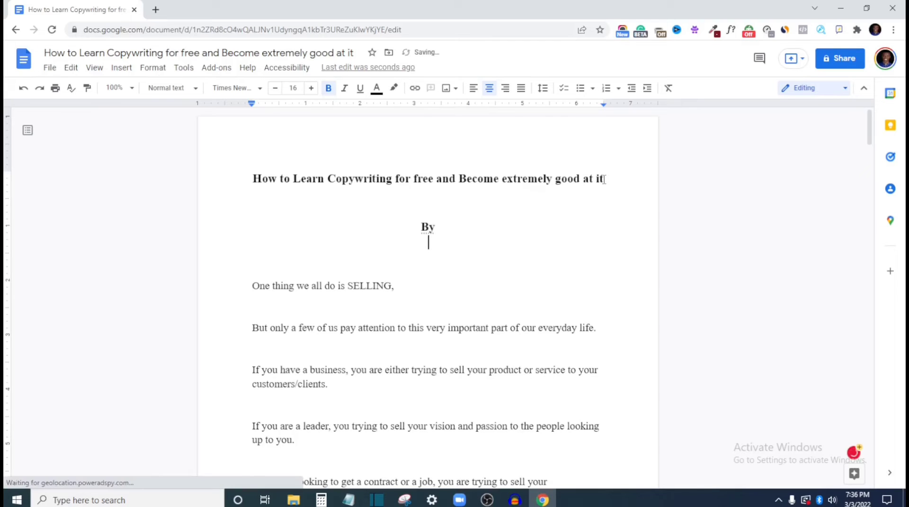
{"action": "type", "text": "E"}
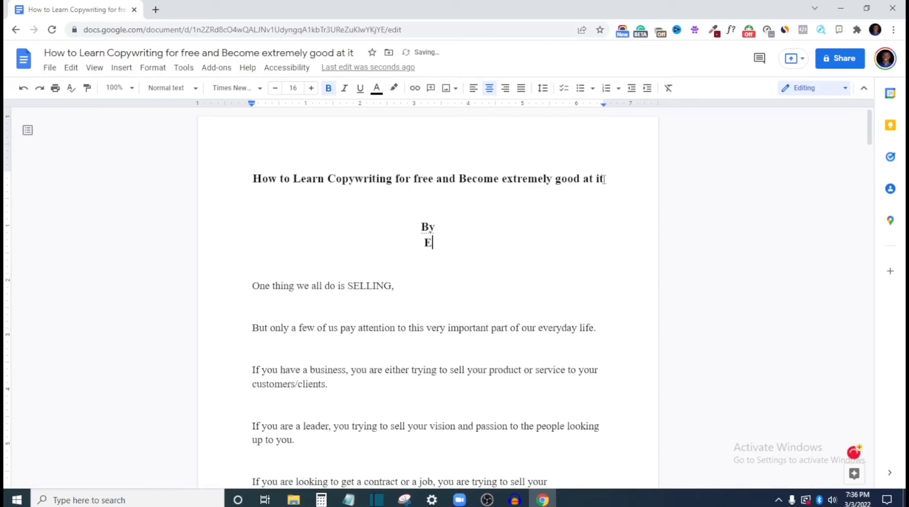
{"action": "type", "text": "mmanuel Ada"}
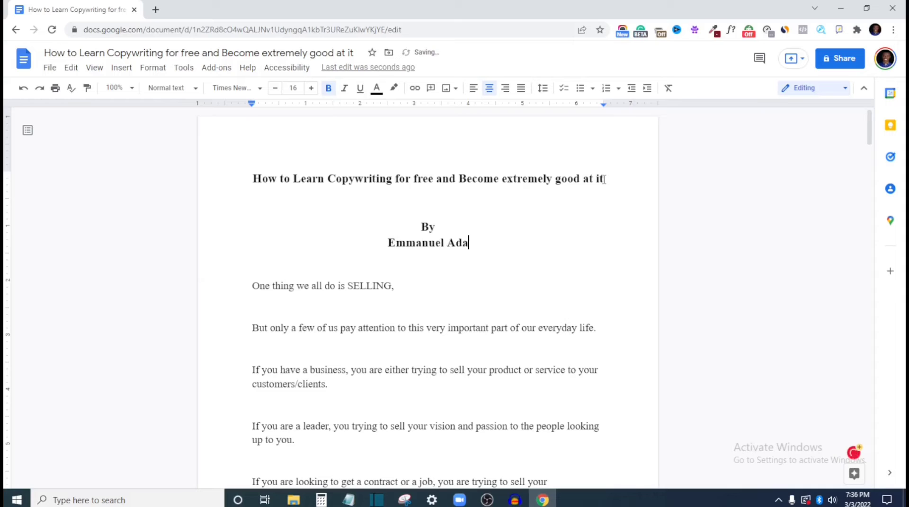
{"action": "type", "text": "nu"}
Delete the blank lines between "Do this every day." and the "Step 2" heading so the heading follows directly on the same page
{"action": "scroll", "coordinate": [568, 191], "scroll_direction": "down", "scroll_amount": 5}
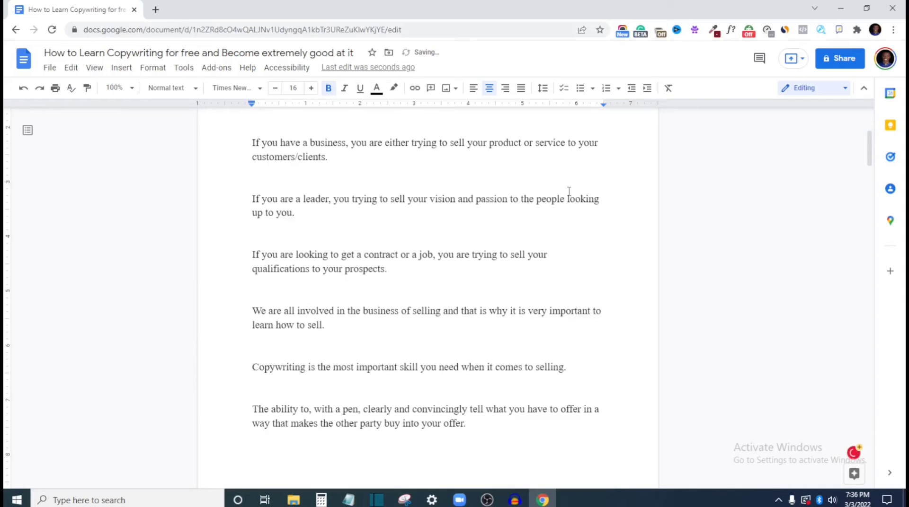
{"action": "scroll", "coordinate": [535, 222], "scroll_direction": "down", "scroll_amount": 10}
{"action": "scroll", "coordinate": [503, 256], "scroll_direction": "down", "scroll_amount": 10}
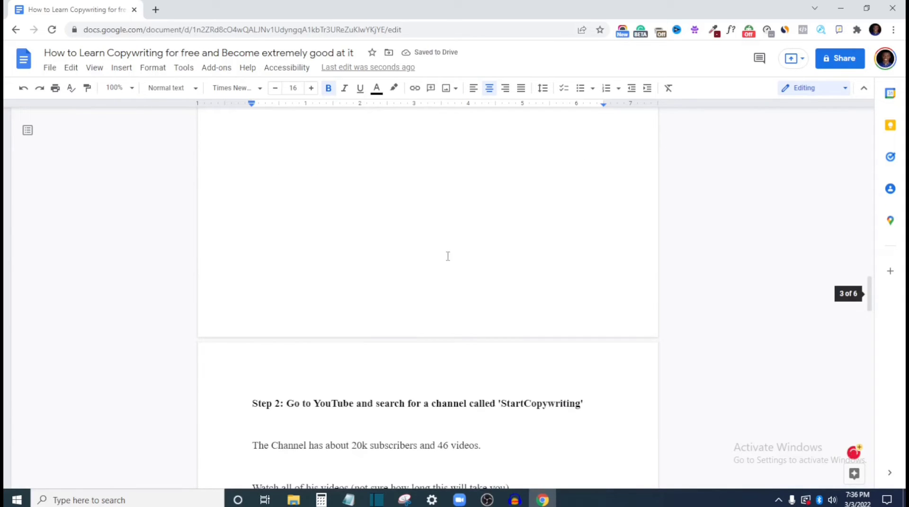
{"action": "scroll", "coordinate": [362, 317], "scroll_direction": "up", "scroll_amount": 5}
{"action": "scroll", "coordinate": [365, 341], "scroll_direction": "down", "scroll_amount": 5}
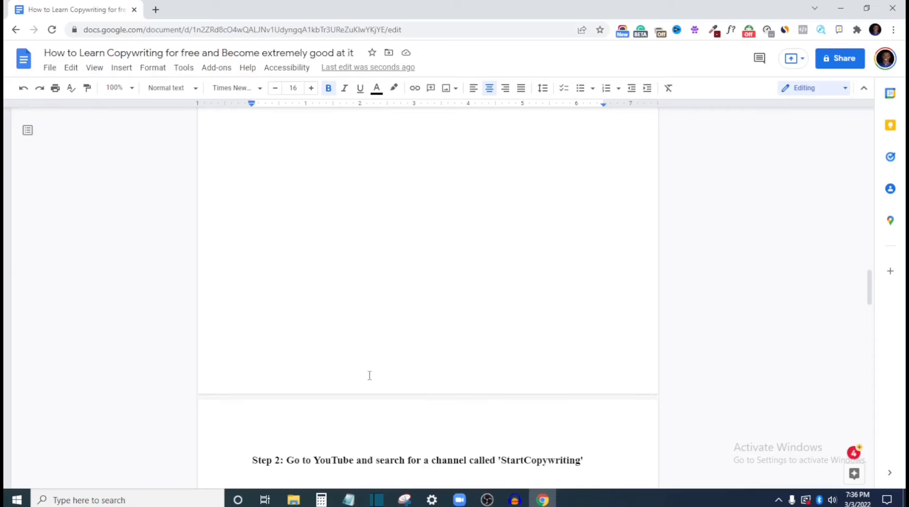
{"action": "scroll", "coordinate": [331, 341], "scroll_direction": "up", "scroll_amount": 5}
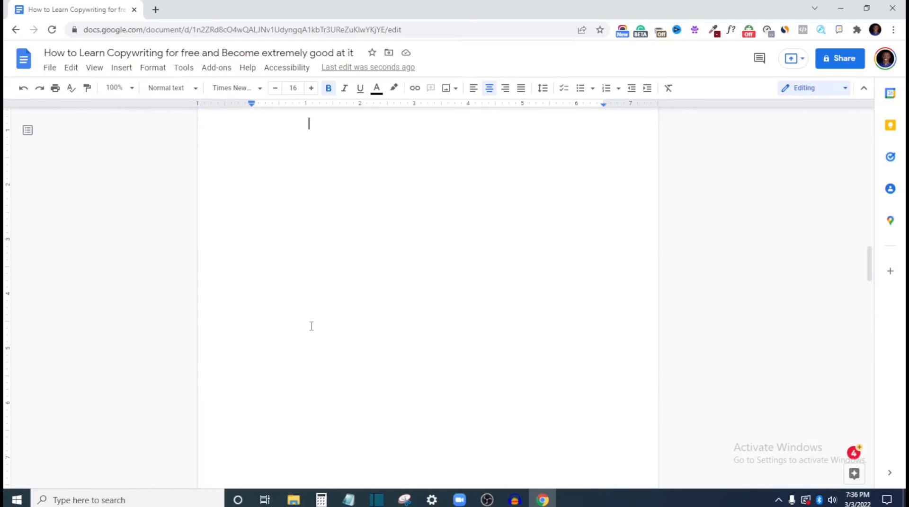
{"action": "scroll", "coordinate": [312, 326], "scroll_direction": "up", "scroll_amount": 4}
{"action": "key", "text": "Delete"}
{"action": "key", "text": "BackSpace"}
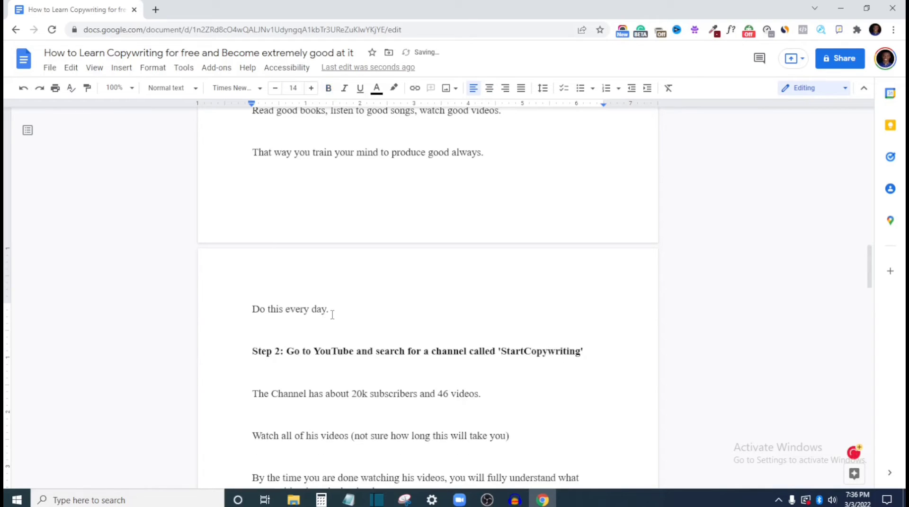
Review the whole document, from the title and byline through the step headings to the last page, for layout and spacing
{"action": "scroll", "coordinate": [332, 314], "scroll_direction": "down", "scroll_amount": 15}
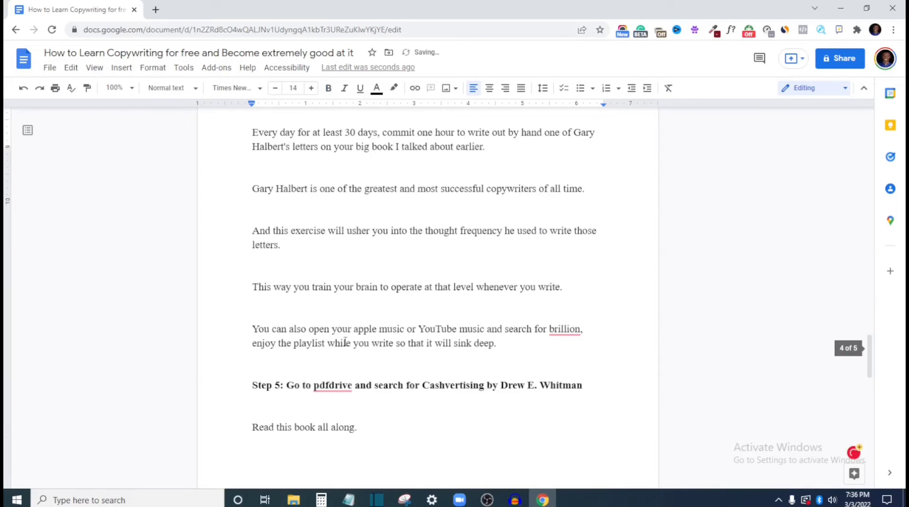
{"action": "scroll", "coordinate": [345, 345], "scroll_direction": "down", "scroll_amount": 8}
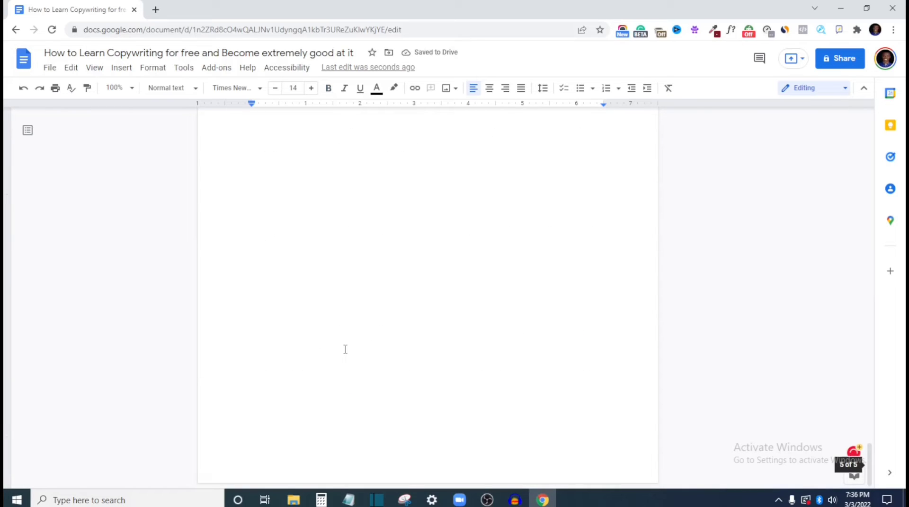
{"action": "scroll", "coordinate": [370, 331], "scroll_direction": "up", "scroll_amount": 20}
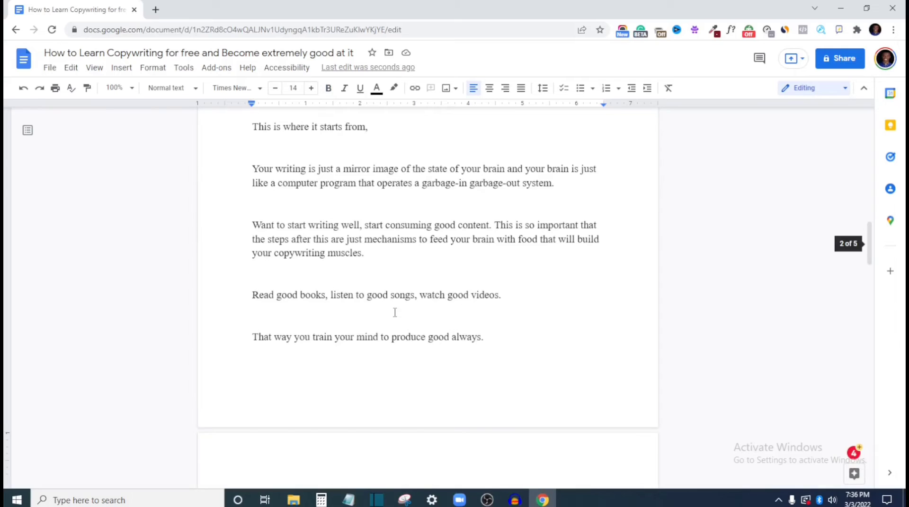
{"action": "scroll", "coordinate": [394, 312], "scroll_direction": "up", "scroll_amount": 7}
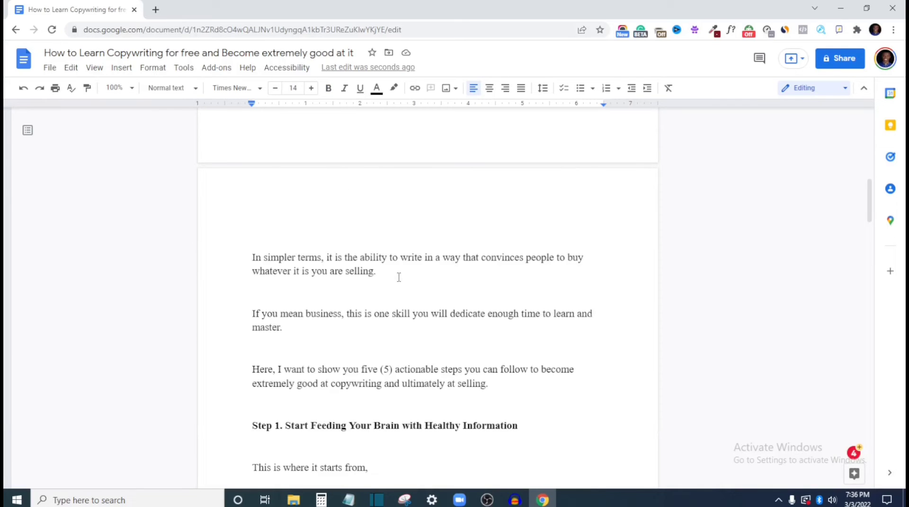
{"action": "scroll", "coordinate": [354, 274], "scroll_direction": "up", "scroll_amount": 5}
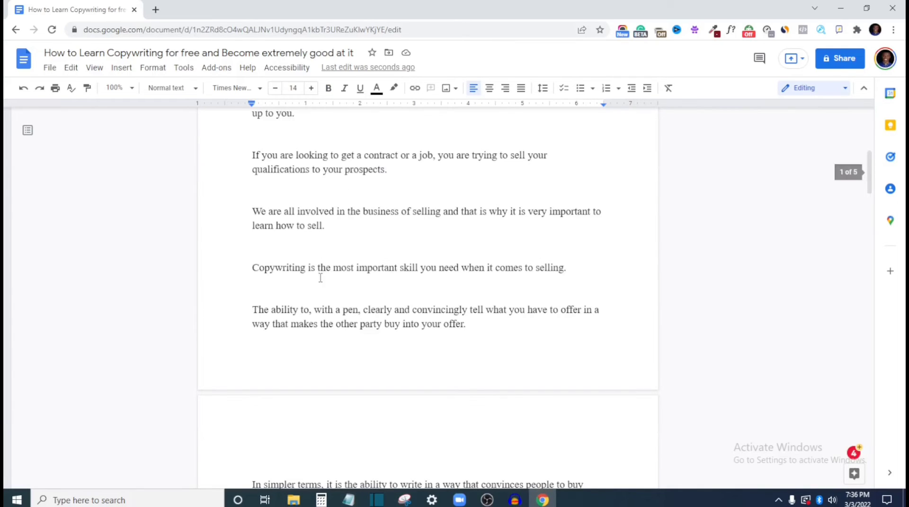
{"action": "scroll", "coordinate": [329, 263], "scroll_direction": "up", "scroll_amount": 1}
{"action": "scroll", "coordinate": [333, 260], "scroll_direction": "up", "scroll_amount": 2}
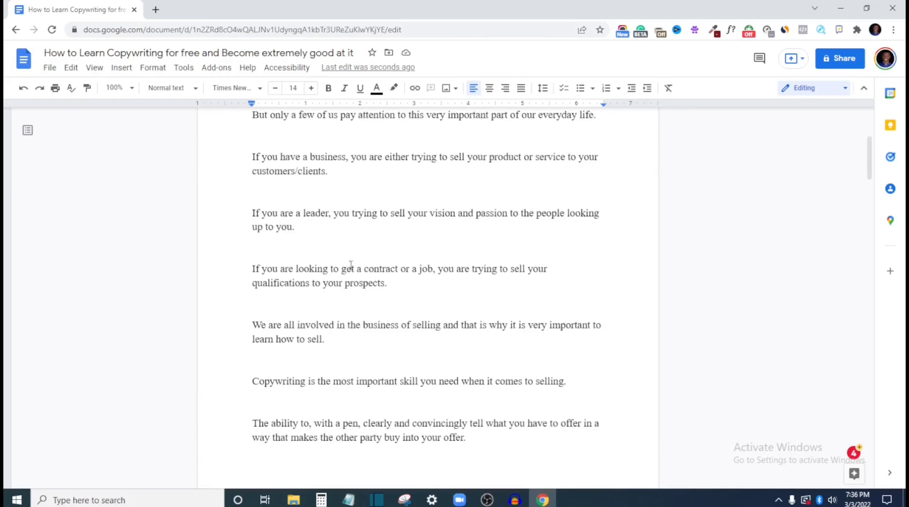
{"action": "scroll", "coordinate": [343, 265], "scroll_direction": "up", "scroll_amount": 5}
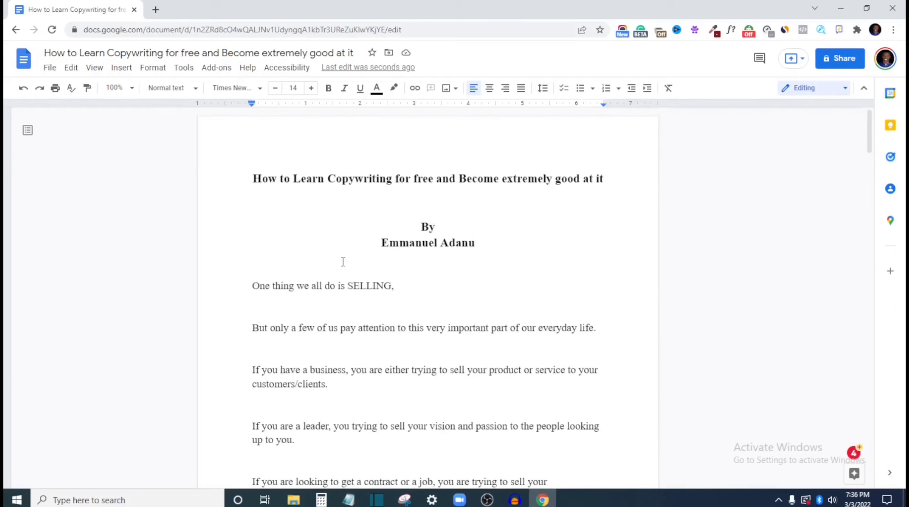
{"action": "scroll", "coordinate": [440, 242], "scroll_direction": "down", "scroll_amount": 1}
{"action": "scroll", "coordinate": [433, 252], "scroll_direction": "down", "scroll_amount": 15}
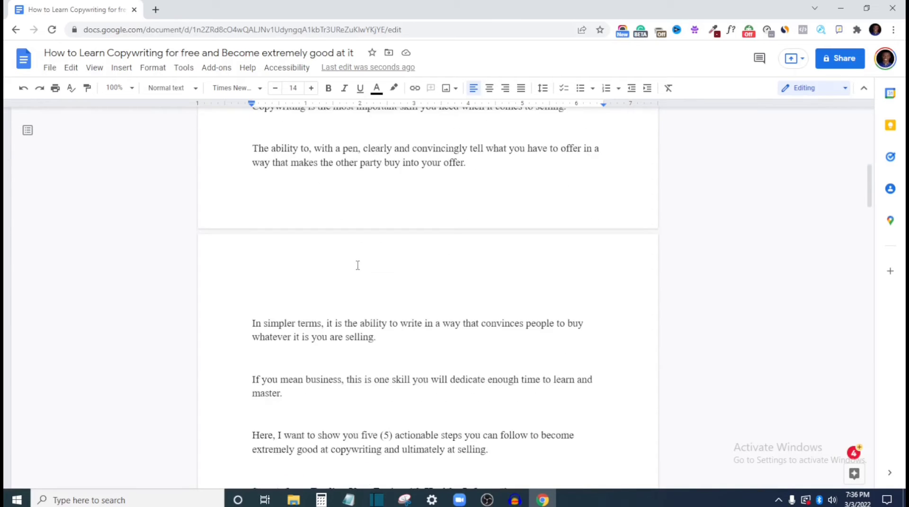
{"action": "scroll", "coordinate": [477, 298], "scroll_direction": "down", "scroll_amount": 6}
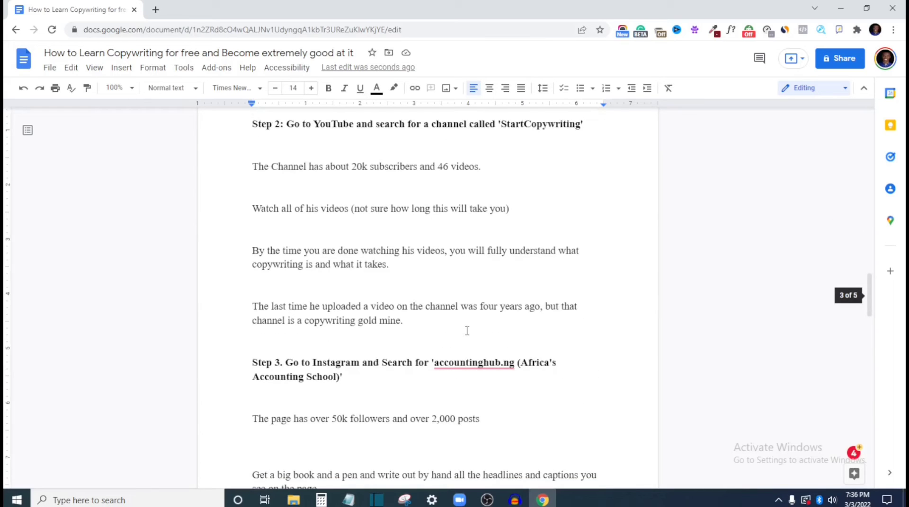
{"action": "scroll", "coordinate": [465, 327], "scroll_direction": "down", "scroll_amount": 1}
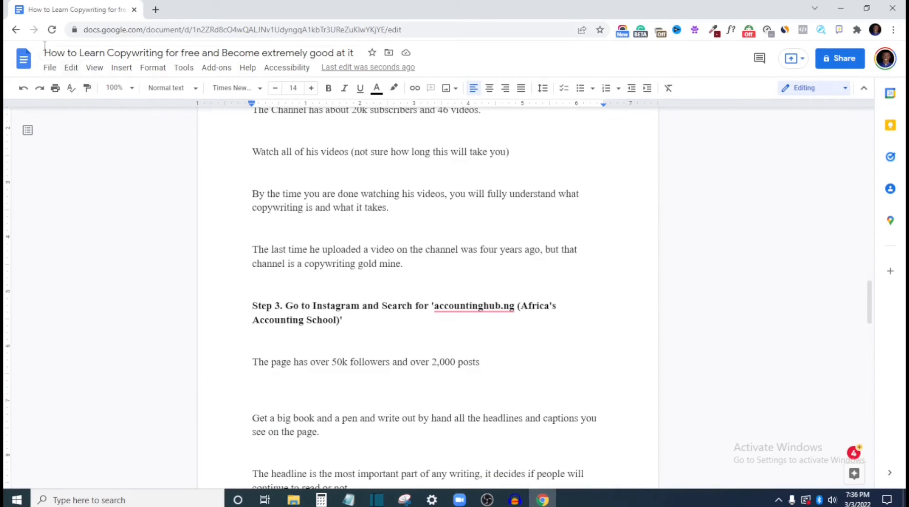
Download the document as a PDF Document (.pdf)
{"action": "left_click", "coordinate": [45, 69]}
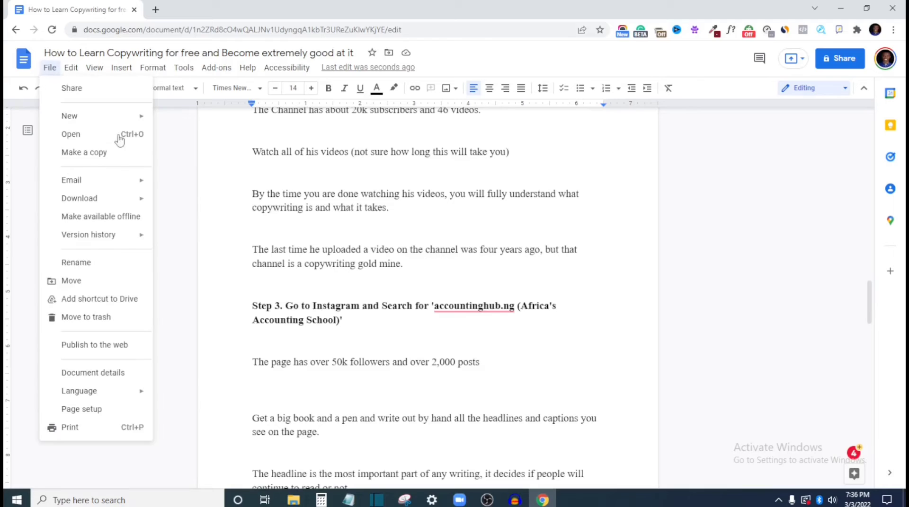
{"action": "key", "text": "Right"}
{"action": "key", "text": "Right"}
{"action": "left_click", "coordinate": [50, 69]}
{"action": "mouse_move", "coordinate": [91, 200]}
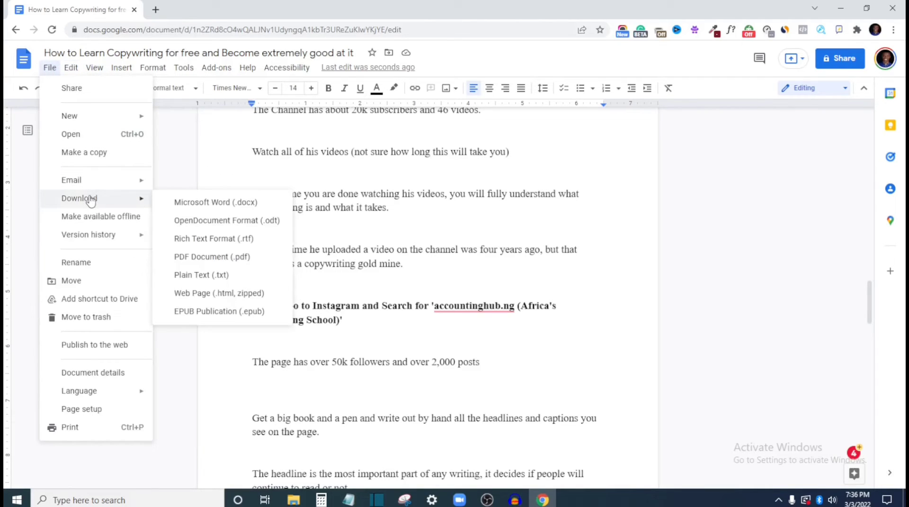
{"action": "left_click", "coordinate": [223, 258]}
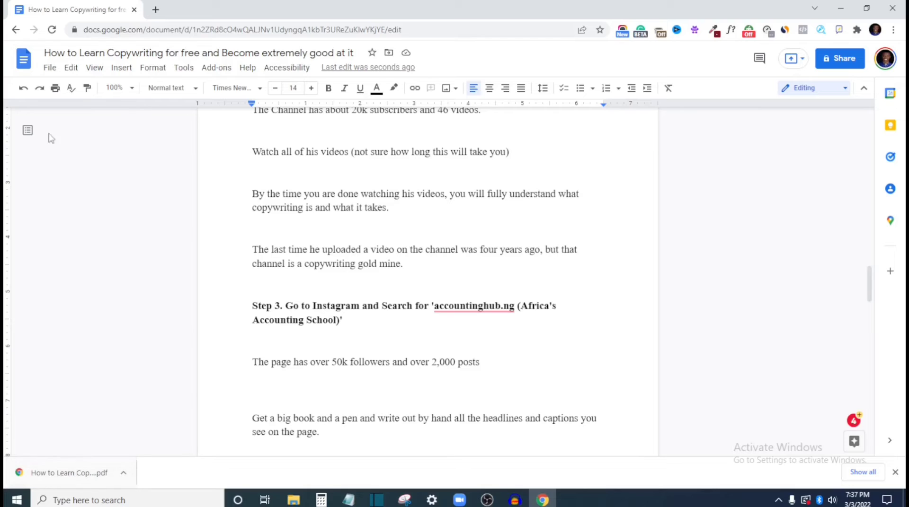
Open Canva in a new browser tab, search for "book cover" and browse the resulting templates
{"action": "left_click", "coordinate": [156, 10]}
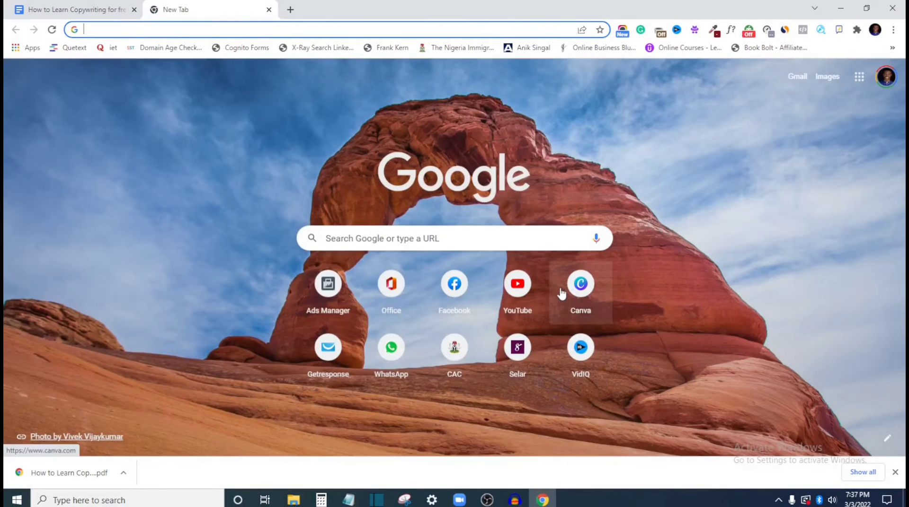
{"action": "left_click", "coordinate": [562, 296]}
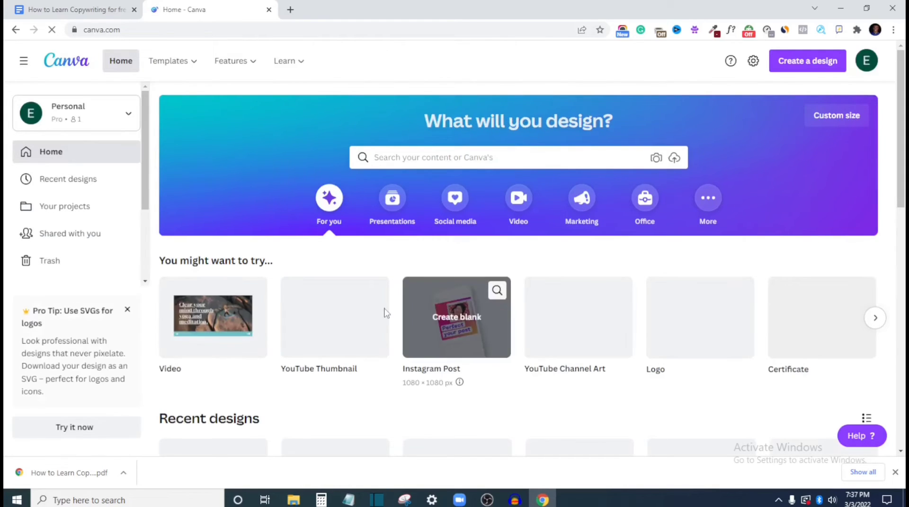
{"action": "left_click", "coordinate": [431, 157]}
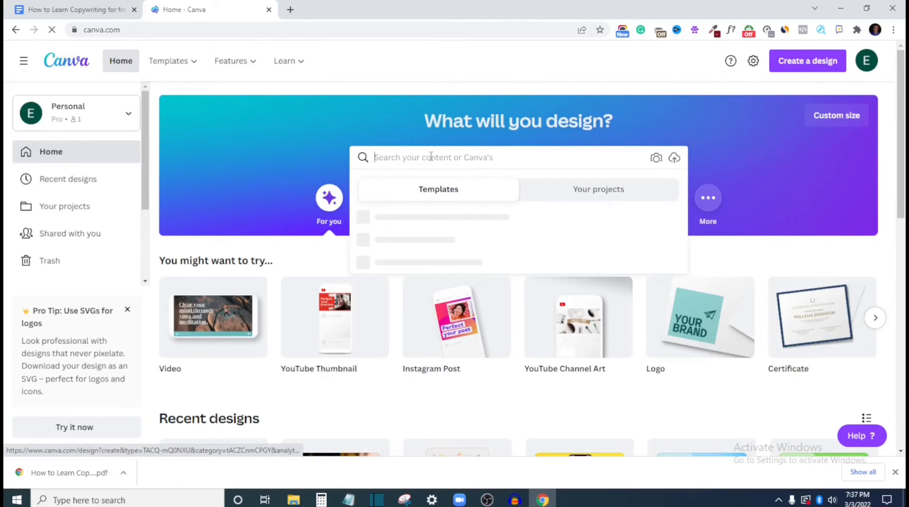
{"action": "type", "text": "b"}
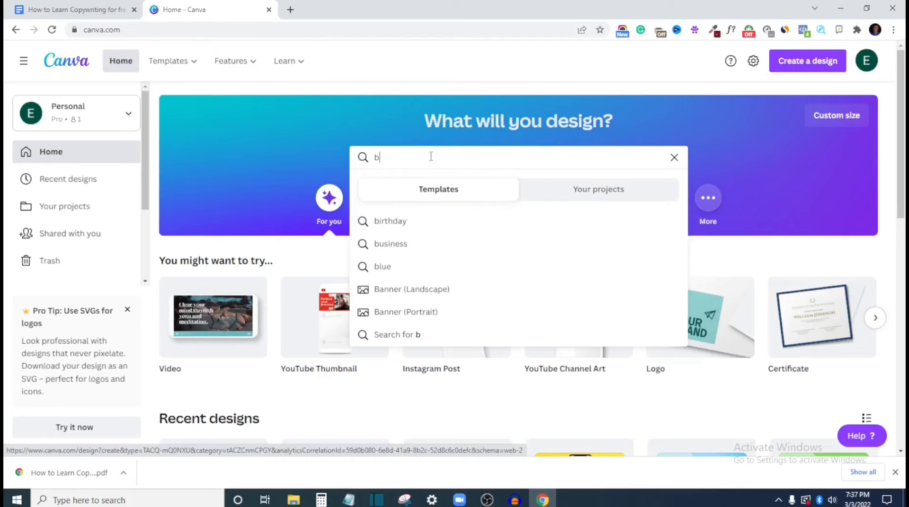
{"action": "key", "text": "BackSpace"}
{"action": "type", "text": "eb"}
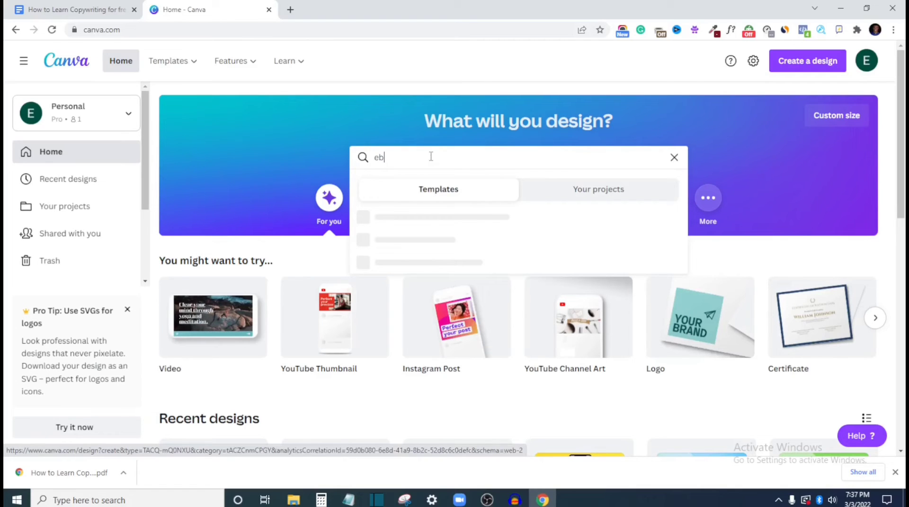
{"action": "key", "text": "BackSpace"}
{"action": "key", "text": "BackSpace"}
{"action": "type", "text": "book"}
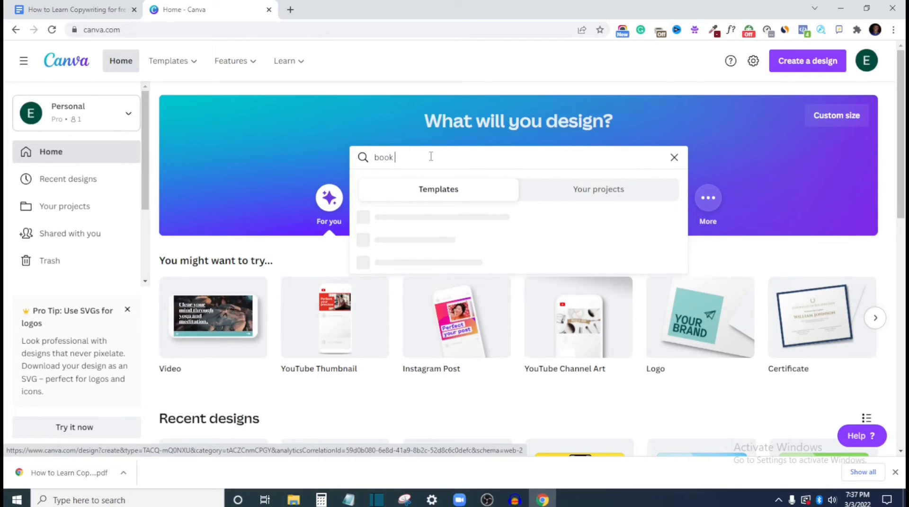
{"action": "type", "text": " cove"}
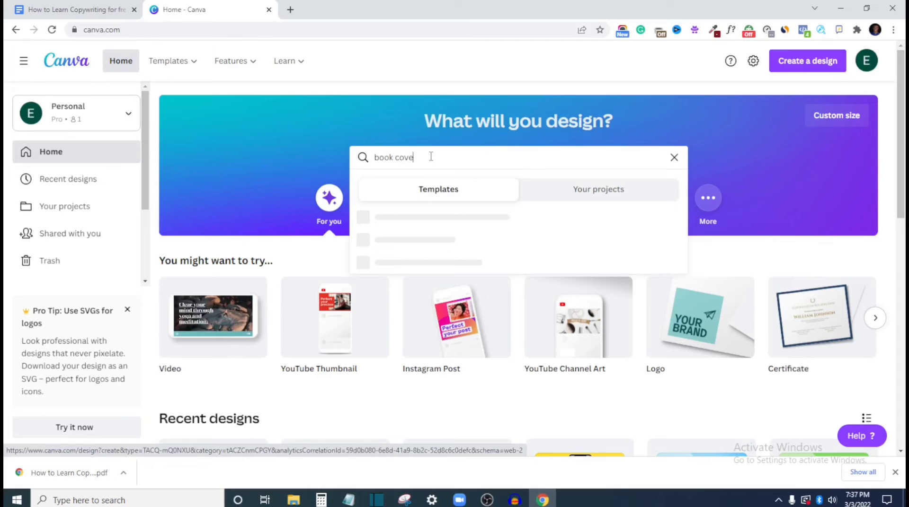
{"action": "type", "text": "r"}
{"action": "key", "text": "Return"}
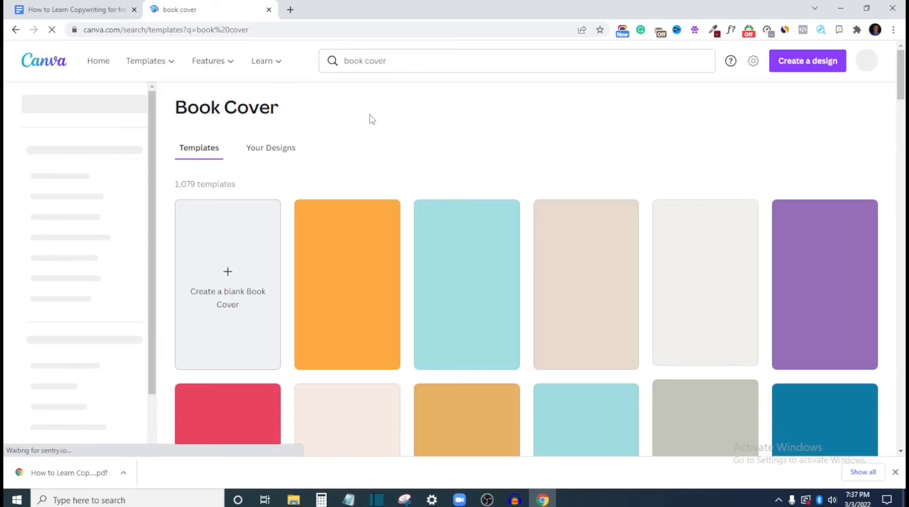
{"action": "scroll", "coordinate": [513, 261], "scroll_direction": "down", "scroll_amount": 2}
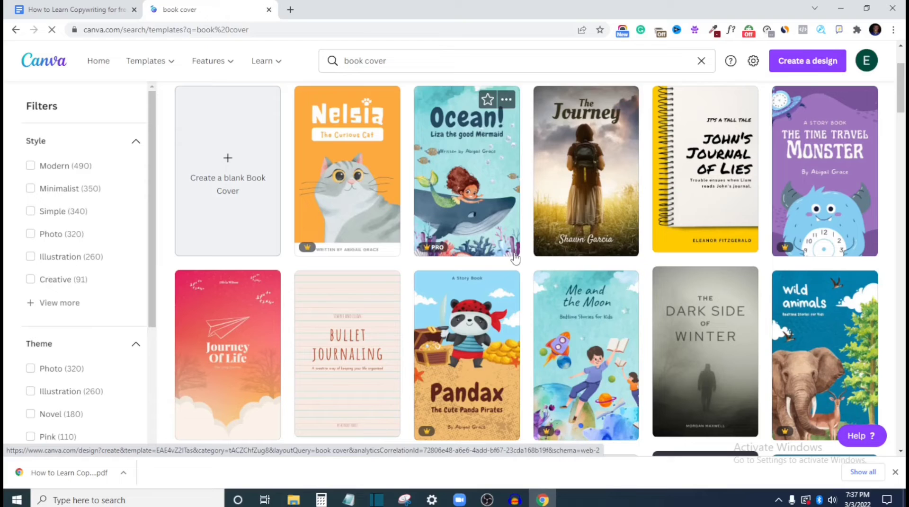
{"action": "scroll", "coordinate": [515, 258], "scroll_direction": "down", "scroll_amount": 1}
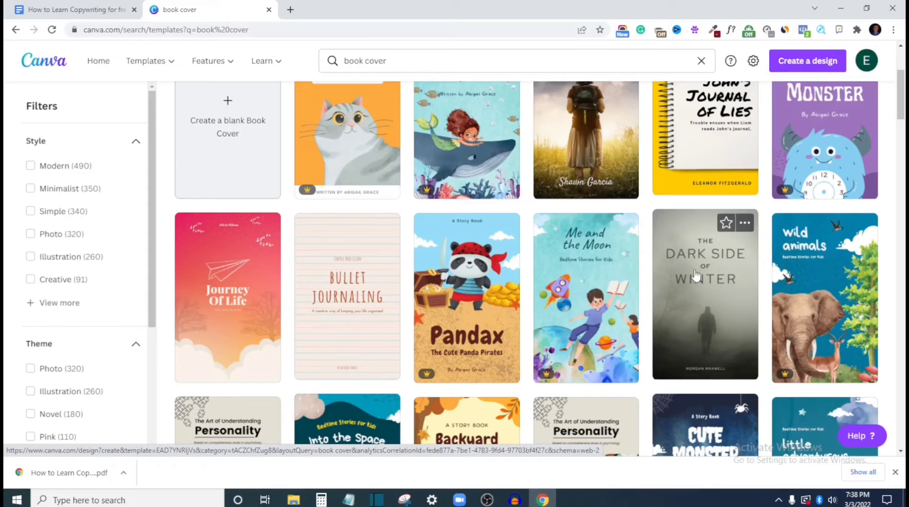
Choose the yellow spiral-notebook template "John's Journal of Lies" from the book cover results and open it for editing
{"action": "scroll", "coordinate": [695, 274], "scroll_direction": "down", "scroll_amount": 2}
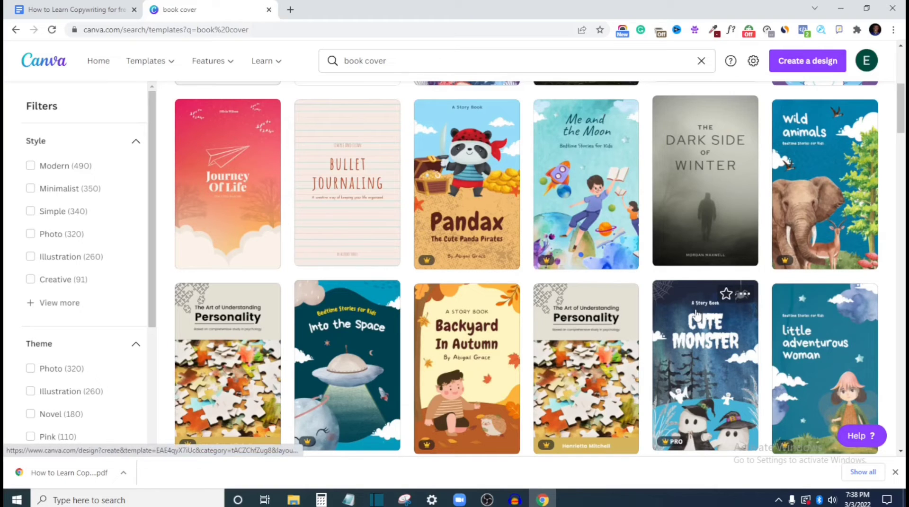
{"action": "scroll", "coordinate": [695, 313], "scroll_direction": "up", "scroll_amount": 5}
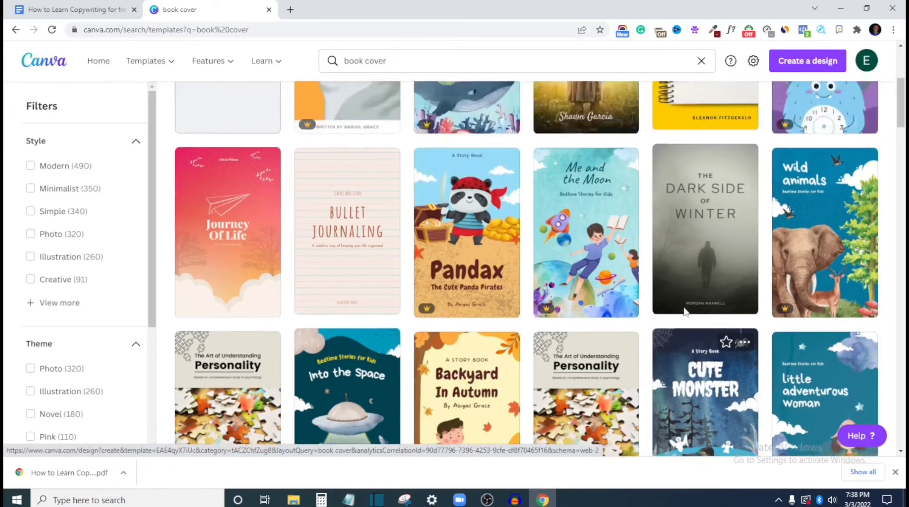
{"action": "scroll", "coordinate": [681, 310], "scroll_direction": "down", "scroll_amount": 6}
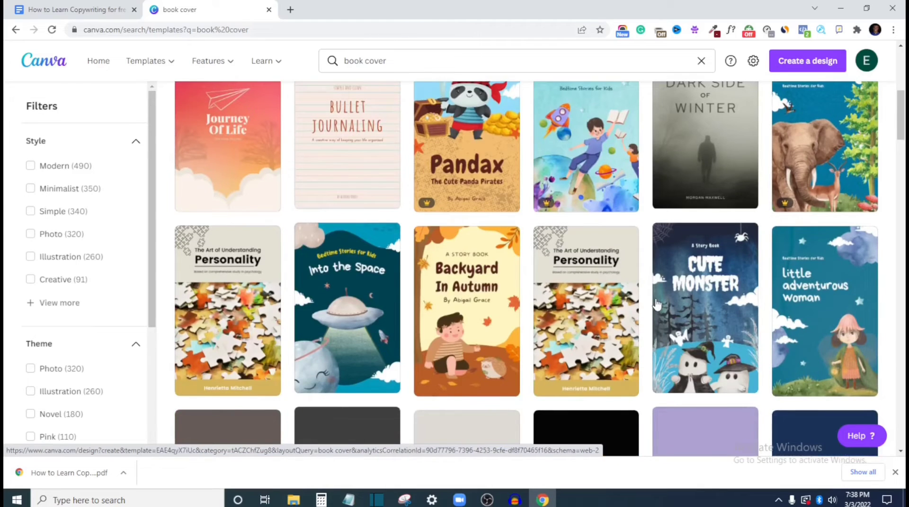
{"action": "scroll", "coordinate": [674, 167], "scroll_direction": "up", "scroll_amount": 1}
{"action": "scroll", "coordinate": [696, 223], "scroll_direction": "up", "scroll_amount": 5}
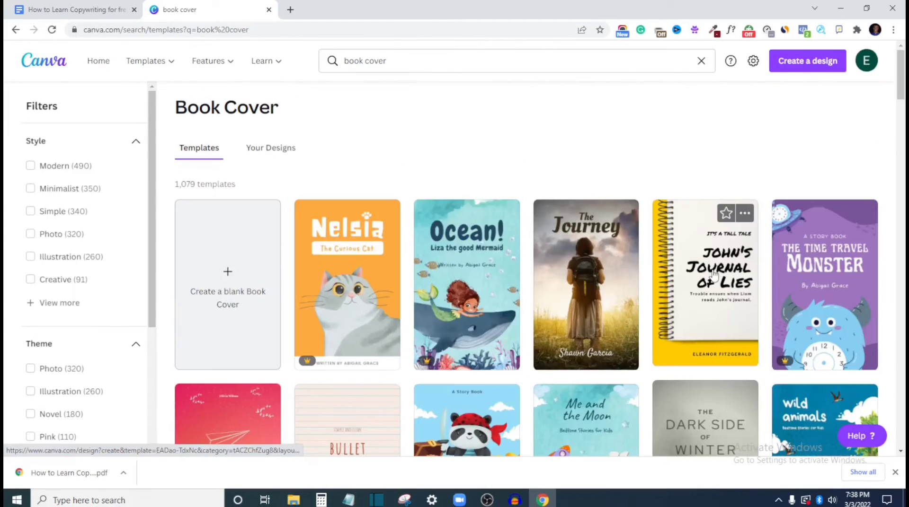
{"action": "left_click", "coordinate": [714, 275]}
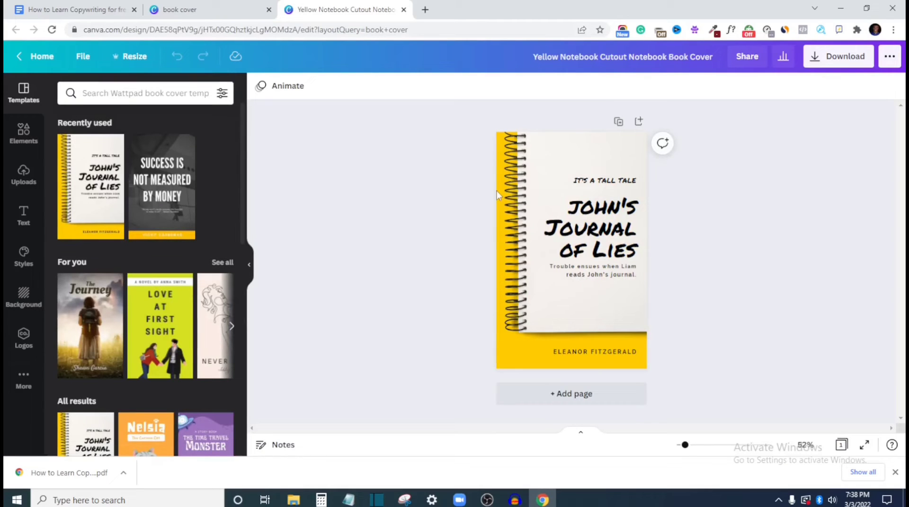
Open the author name on the cover's yellow lower band for editing, with all of its text selected
{"action": "left_click", "coordinate": [496, 191]}
{"action": "double_click", "coordinate": [574, 351]}
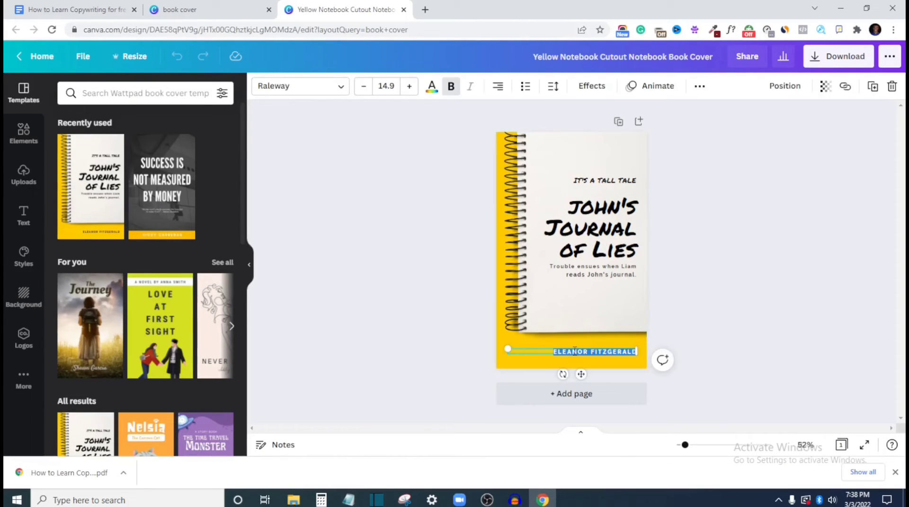
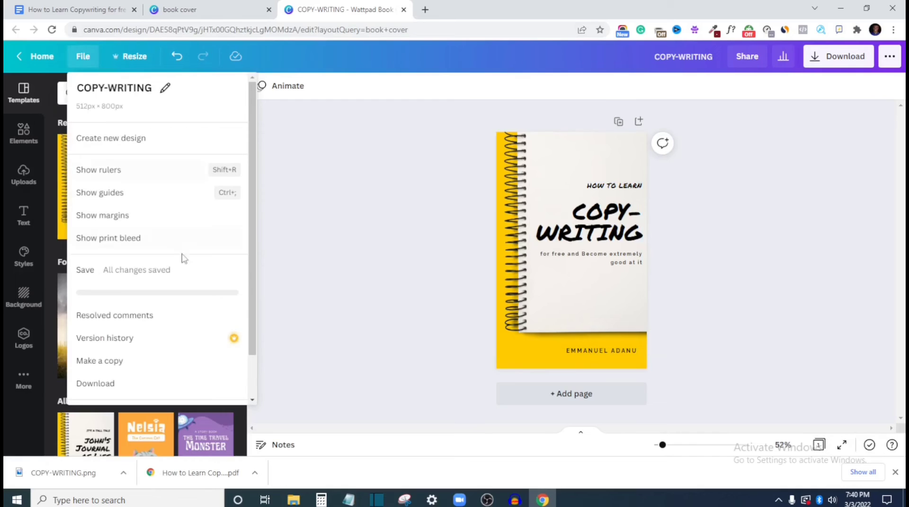
Create a copy of the COPY-WRITING cover resized to 300 × 300 px and download it as a PNG
{"action": "left_click", "coordinate": [139, 58]}
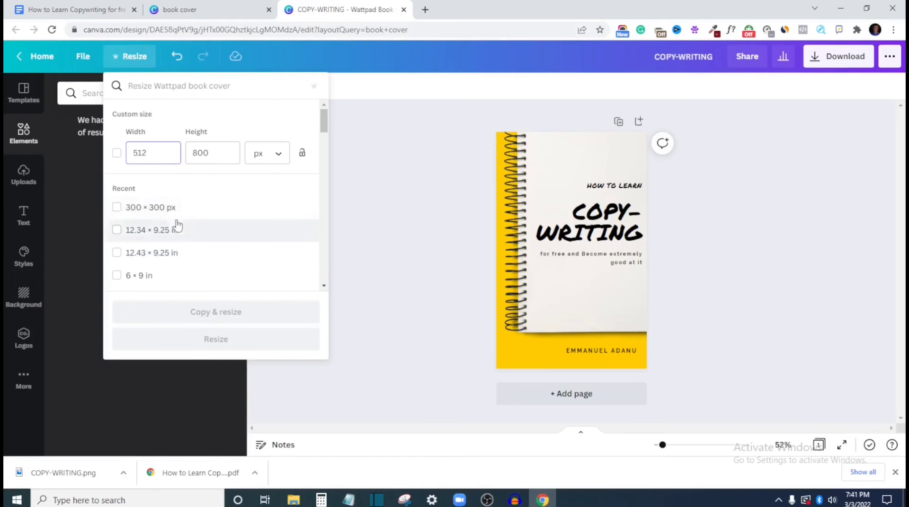
{"action": "left_click", "coordinate": [117, 209]}
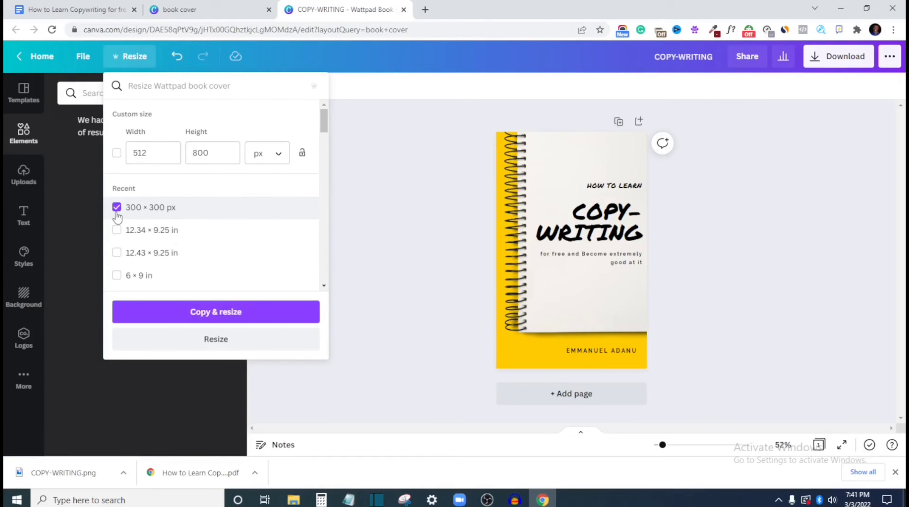
{"action": "left_click", "coordinate": [232, 314]}
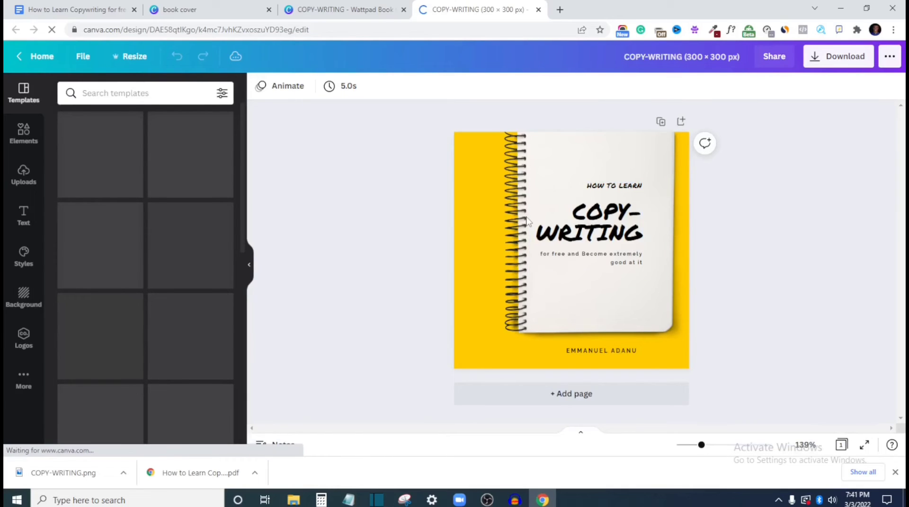
{"action": "left_click", "coordinate": [837, 58]}
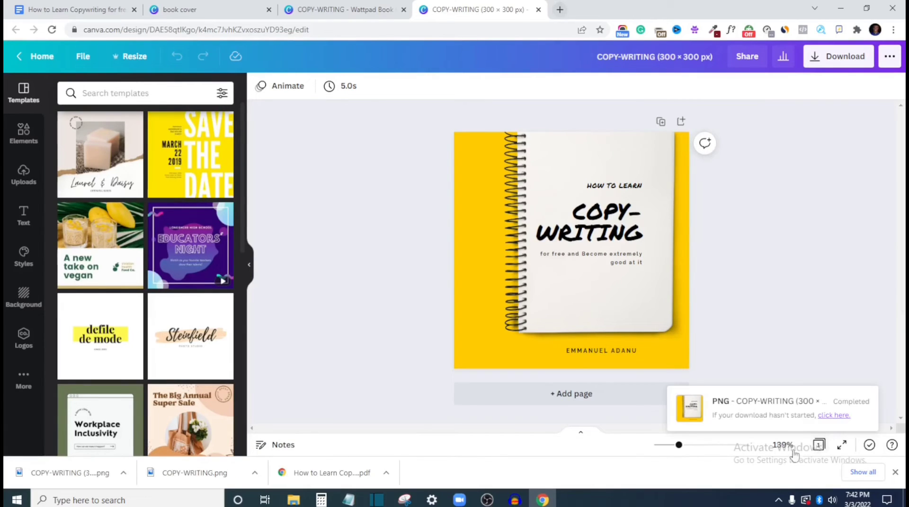
Open the free 3D book mockup maker at diybookcovers.com/3Dmockups in a new browser tab
{"action": "left_click", "coordinate": [561, 14]}
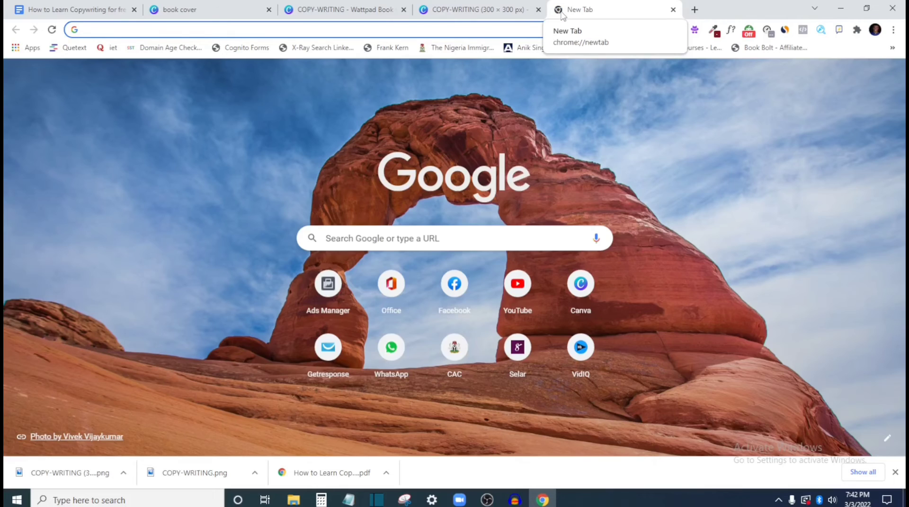
{"action": "type", "text": "DIY"}
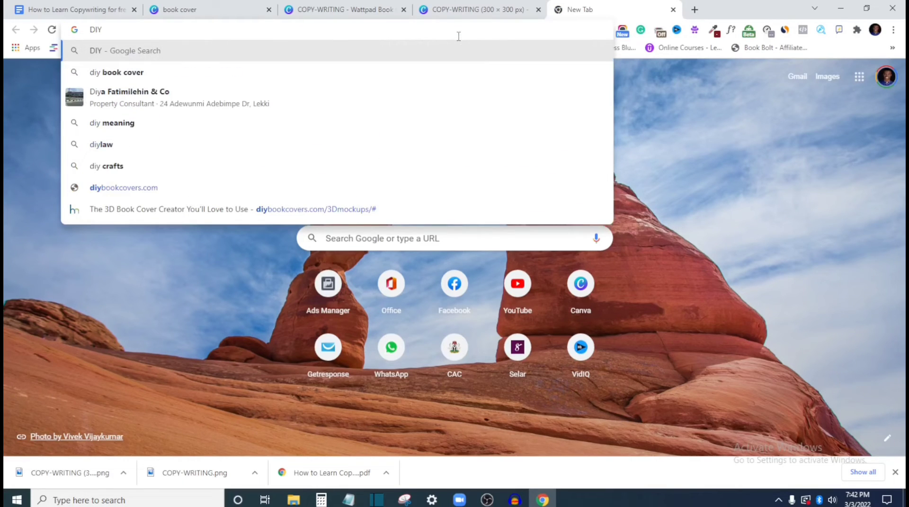
{"action": "left_click", "coordinate": [122, 203]}
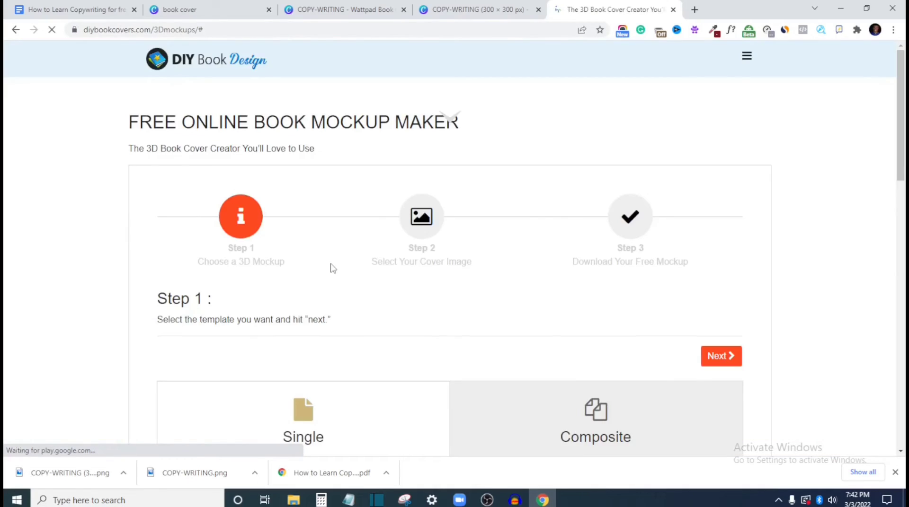
Browse the Single mockup templates, choose the upright hardcover book and continue to the cover image stage
{"action": "scroll", "coordinate": [330, 268], "scroll_direction": "down", "scroll_amount": 7}
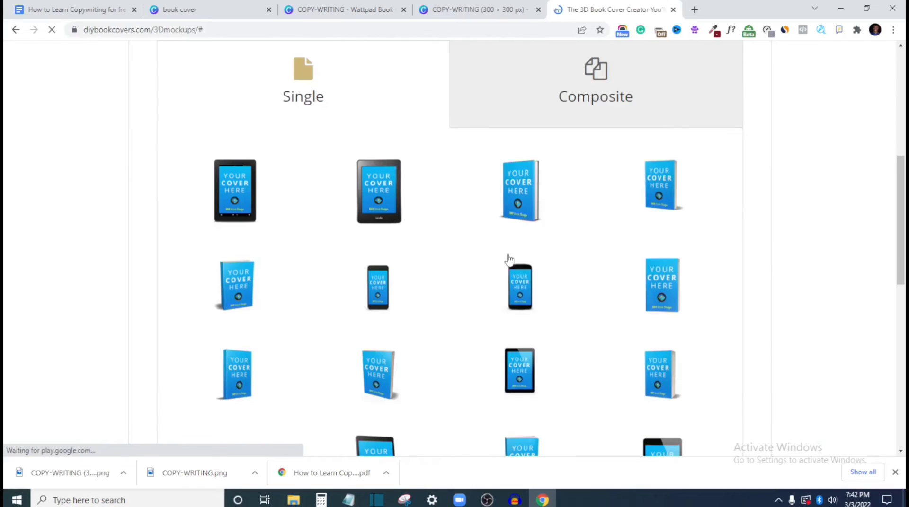
{"action": "scroll", "coordinate": [509, 260], "scroll_direction": "up", "scroll_amount": 2}
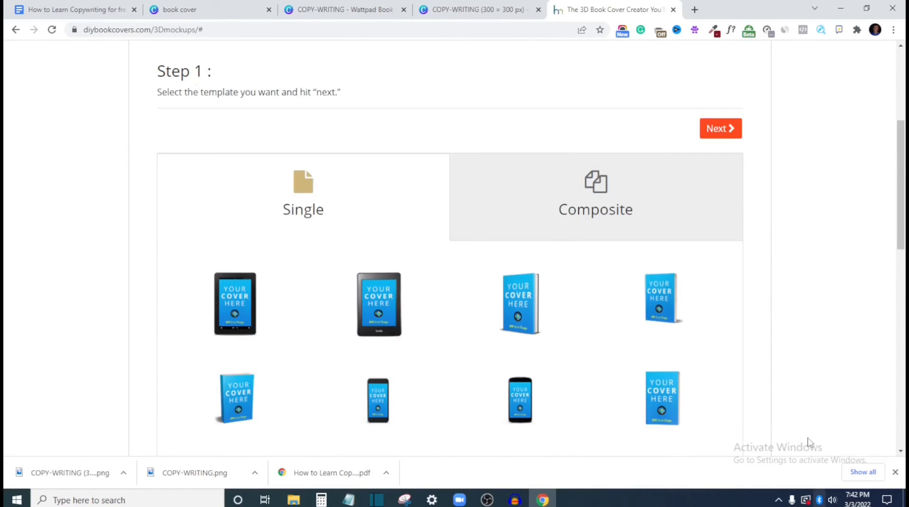
{"action": "scroll", "coordinate": [296, 252], "scroll_direction": "down", "scroll_amount": 7}
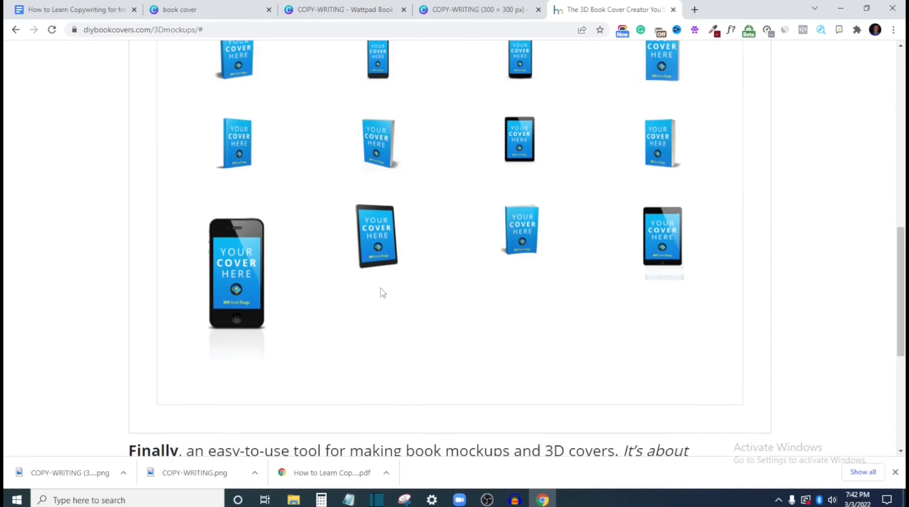
{"action": "scroll", "coordinate": [382, 292], "scroll_direction": "down", "scroll_amount": 3}
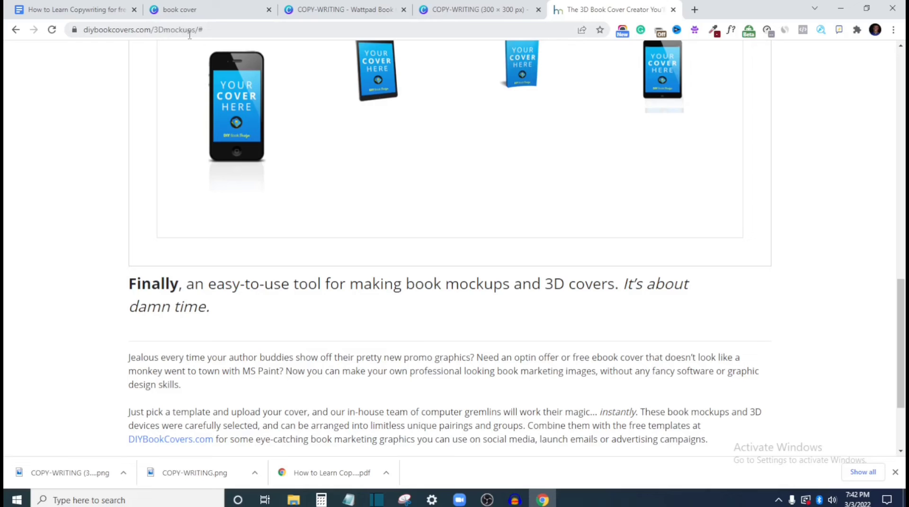
{"action": "scroll", "coordinate": [349, 211], "scroll_direction": "up", "scroll_amount": 6}
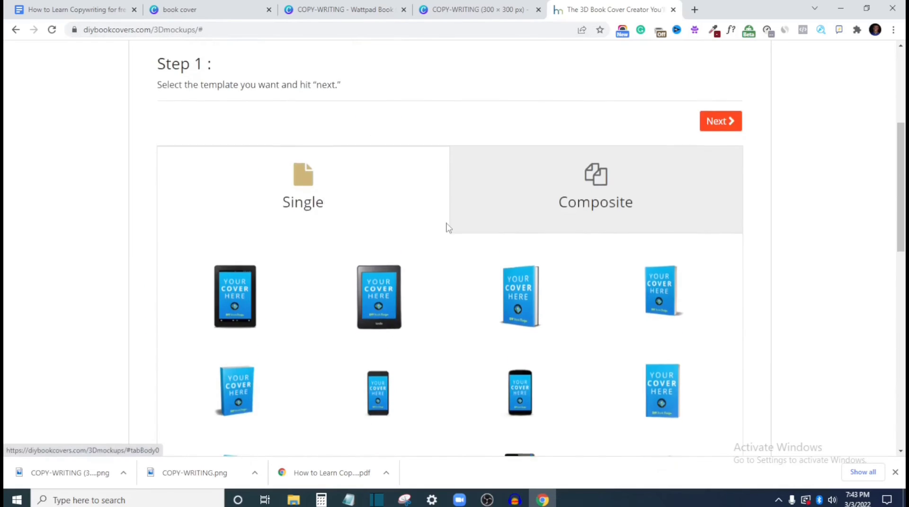
{"action": "scroll", "coordinate": [332, 232], "scroll_direction": "down", "scroll_amount": 5}
{"action": "scroll", "coordinate": [356, 229], "scroll_direction": "up", "scroll_amount": 5}
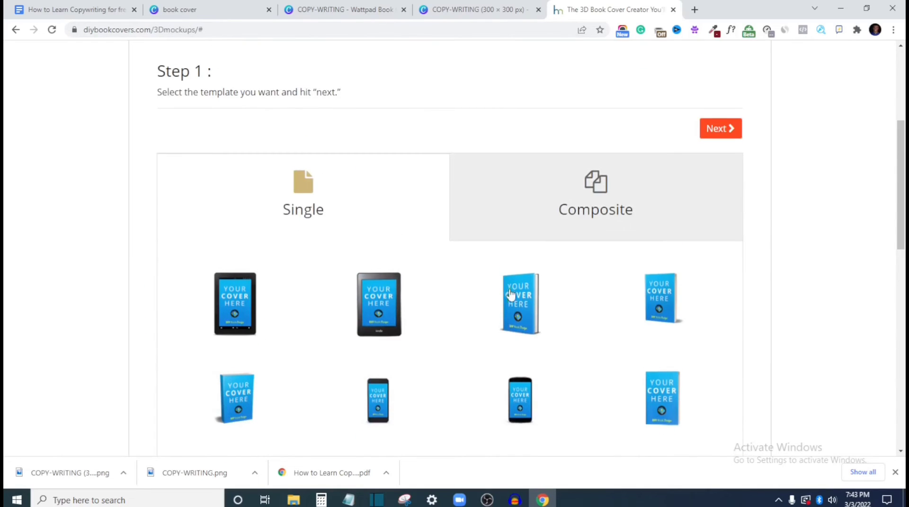
{"action": "scroll", "coordinate": [575, 300], "scroll_direction": "down", "scroll_amount": 10}
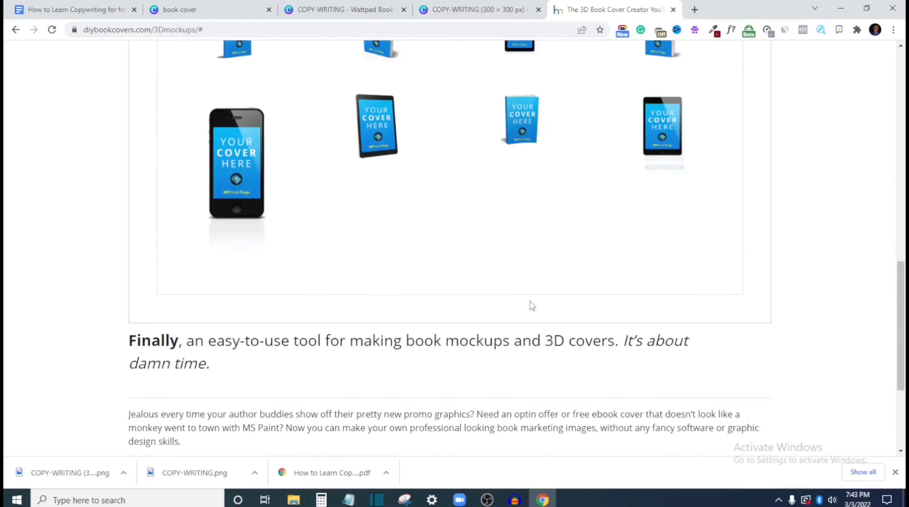
{"action": "scroll", "coordinate": [531, 306], "scroll_direction": "up", "scroll_amount": 12}
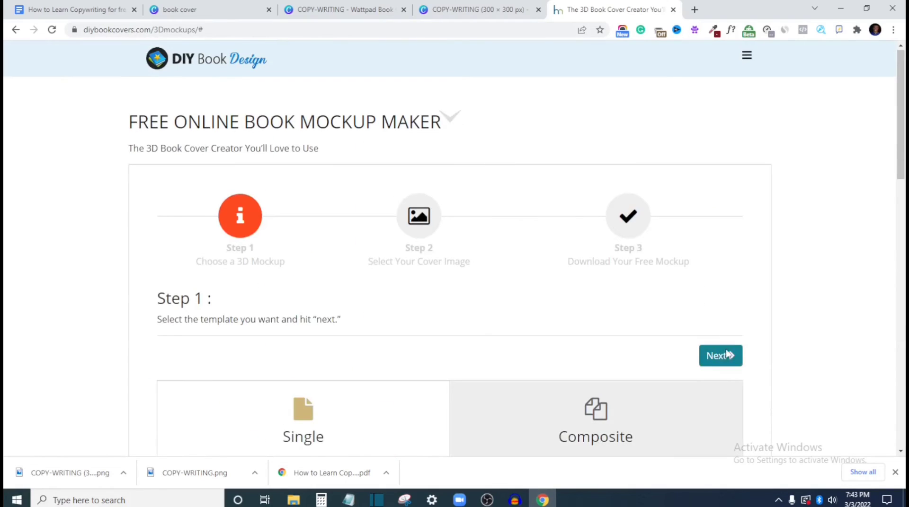
{"action": "left_click", "coordinate": [728, 355]}
Upload COPY-WRITING.png from the Downloads folder as the mockup's cover image
{"action": "scroll", "coordinate": [414, 345], "scroll_direction": "down", "scroll_amount": 4}
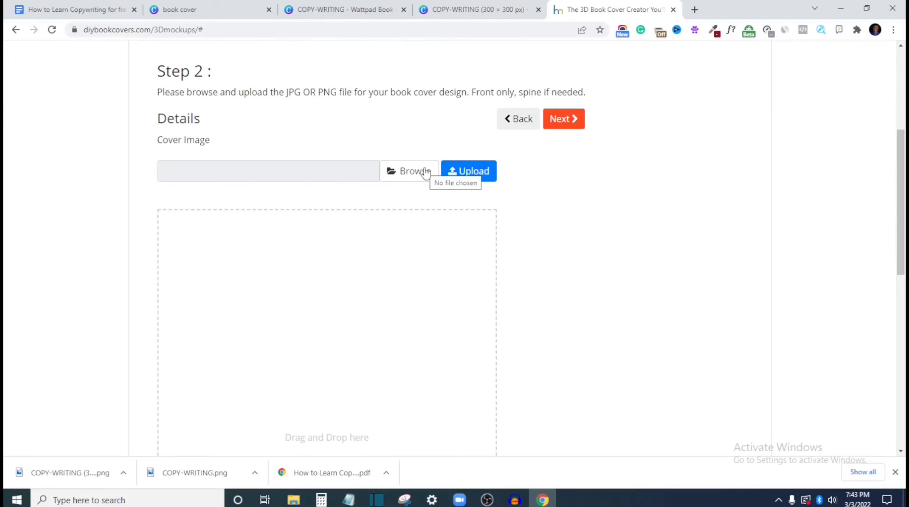
{"action": "left_click", "coordinate": [424, 172]}
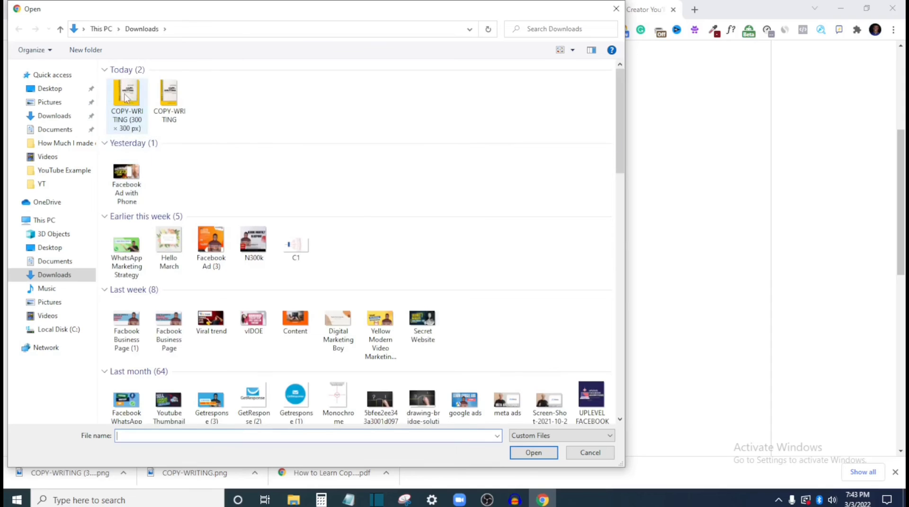
{"action": "double_click", "coordinate": [171, 98]}
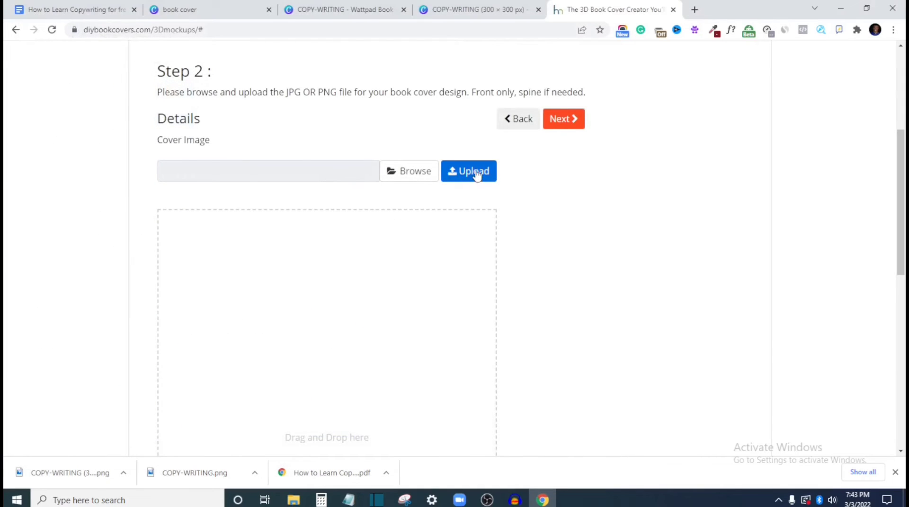
{"action": "left_click", "coordinate": [476, 176]}
Check the full preview of the uploaded cover and proceed to the mockup download stage
{"action": "scroll", "coordinate": [476, 232], "scroll_direction": "down", "scroll_amount": 6}
{"action": "scroll", "coordinate": [478, 238], "scroll_direction": "down", "scroll_amount": 4}
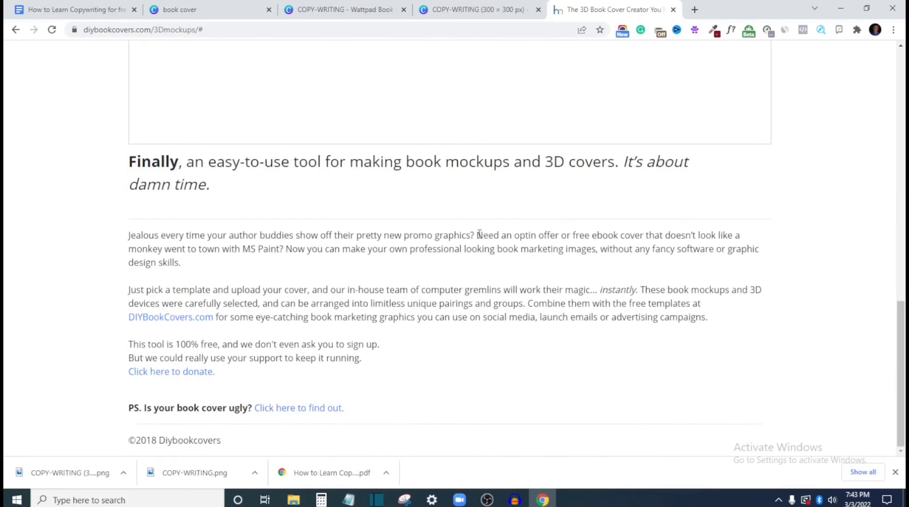
{"action": "scroll", "coordinate": [264, 239], "scroll_direction": "up", "scroll_amount": 7}
{"action": "scroll", "coordinate": [422, 256], "scroll_direction": "down", "scroll_amount": 5}
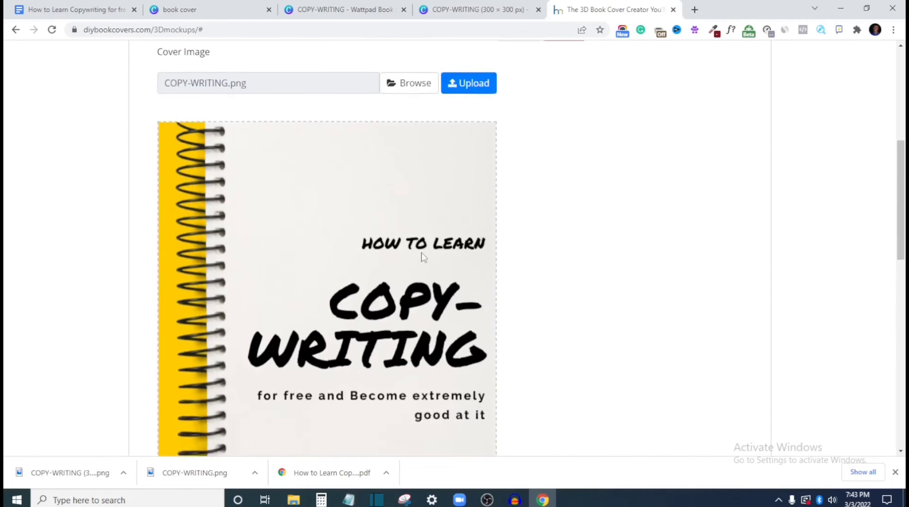
{"action": "scroll", "coordinate": [517, 260], "scroll_direction": "up", "scroll_amount": 7}
{"action": "scroll", "coordinate": [535, 271], "scroll_direction": "down", "scroll_amount": 4}
{"action": "scroll", "coordinate": [535, 271], "scroll_direction": "down", "scroll_amount": 5}
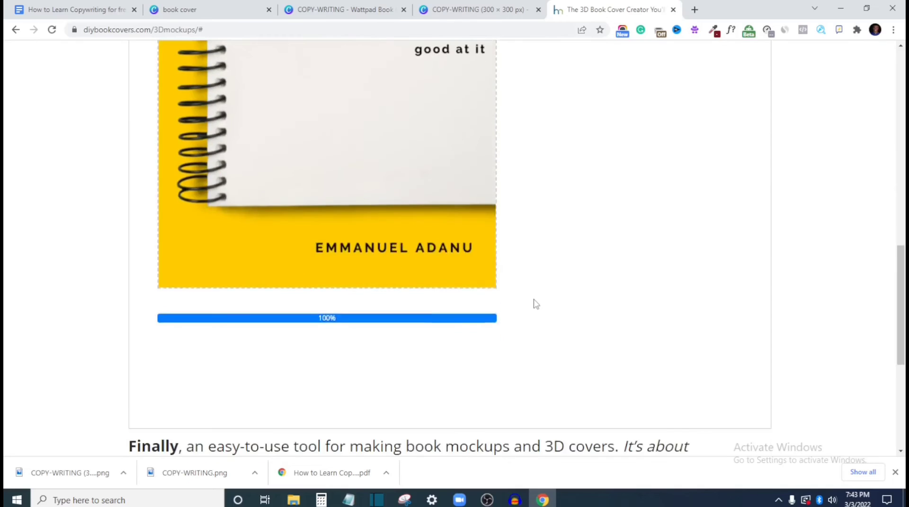
{"action": "scroll", "coordinate": [533, 305], "scroll_direction": "up", "scroll_amount": 10}
{"action": "left_click", "coordinate": [568, 349]}
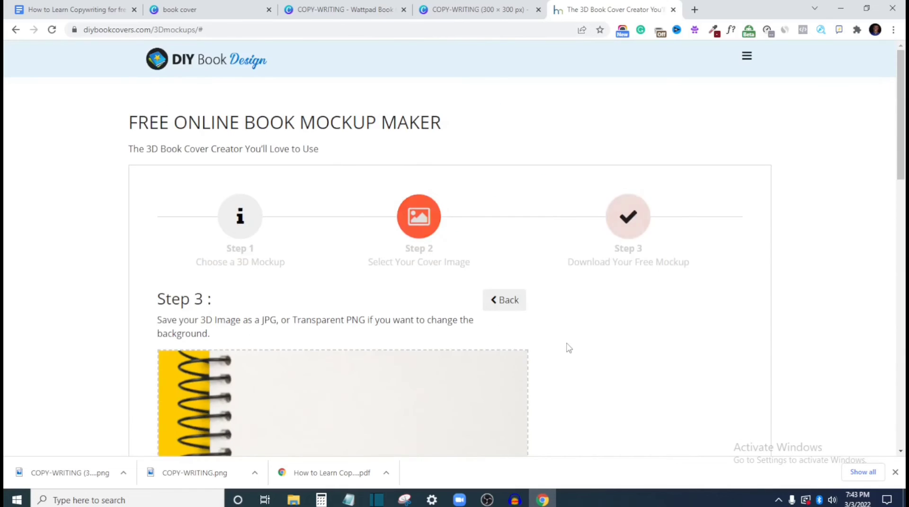
Download the finished 3D book mockup in PNG format
{"action": "scroll", "coordinate": [507, 302], "scroll_direction": "down", "scroll_amount": 6}
{"action": "scroll", "coordinate": [529, 288], "scroll_direction": "up", "scroll_amount": 1}
{"action": "scroll", "coordinate": [529, 288], "scroll_direction": "down", "scroll_amount": 13}
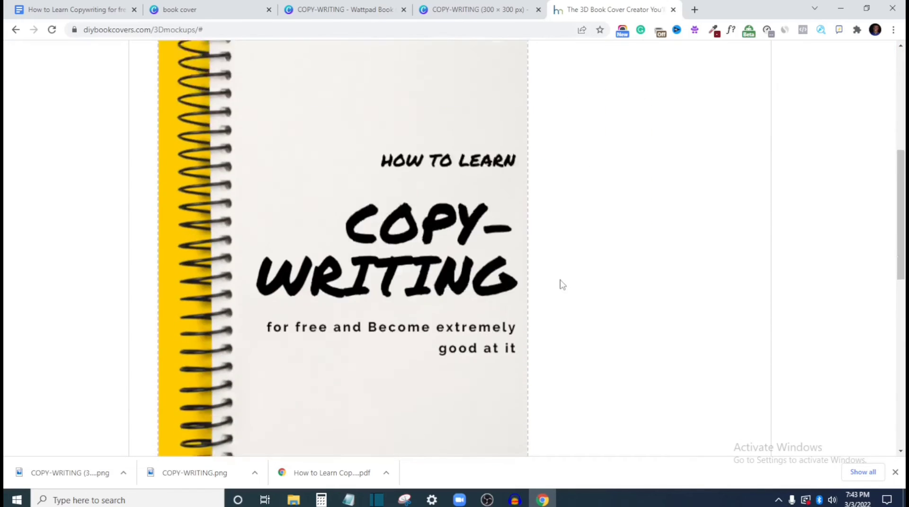
{"action": "scroll", "coordinate": [452, 375], "scroll_direction": "up", "scroll_amount": 6}
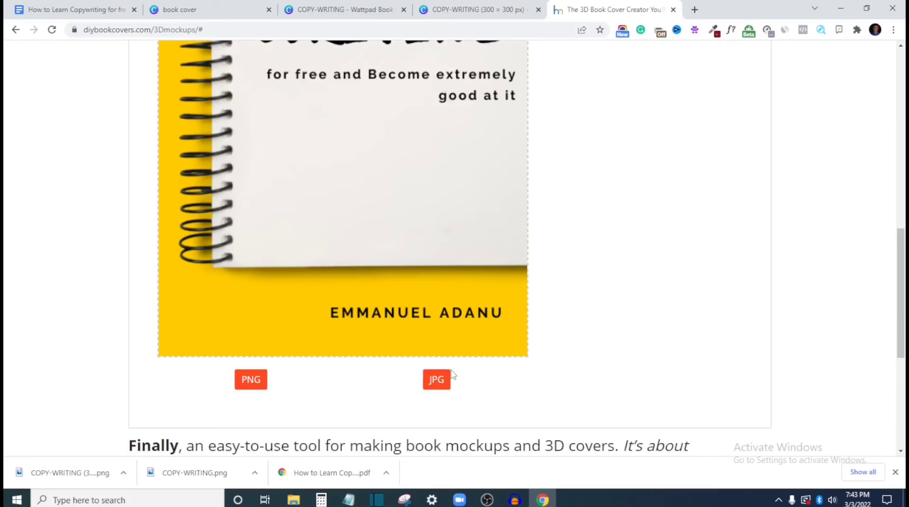
{"action": "left_click", "coordinate": [251, 377]}
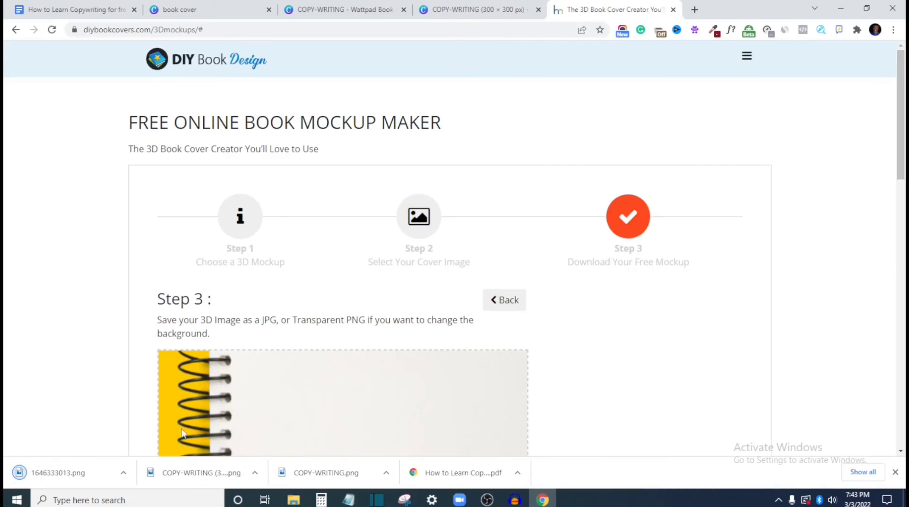
View the downloaded mockup image 1646333013.png in the photo viewer and close it
{"action": "left_click", "coordinate": [70, 477]}
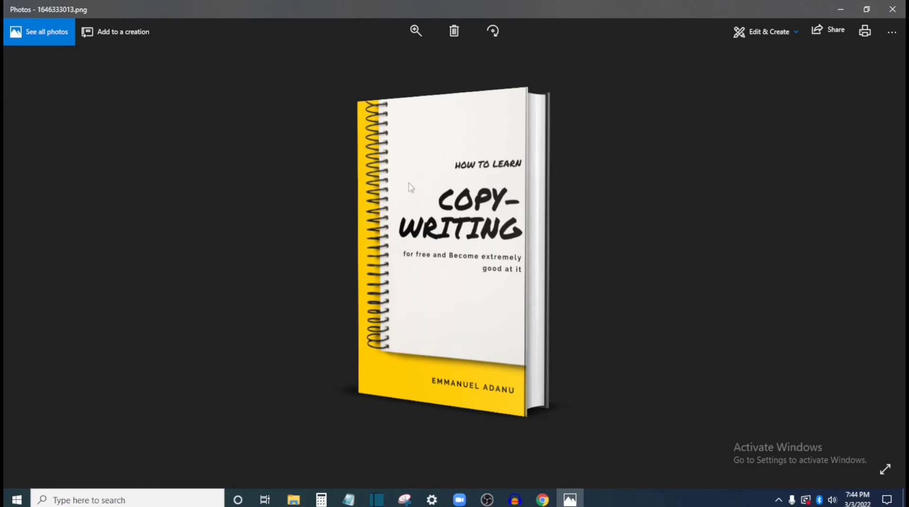
{"action": "left_click", "coordinate": [892, 9]}
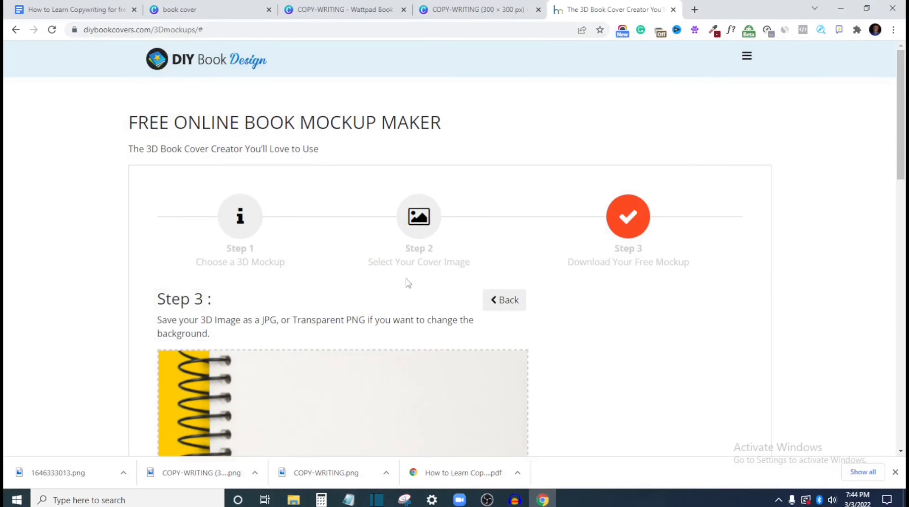
{"action": "scroll", "coordinate": [202, 317], "scroll_direction": "down", "scroll_amount": 1}
{"action": "scroll", "coordinate": [202, 317], "scroll_direction": "down", "scroll_amount": 5}
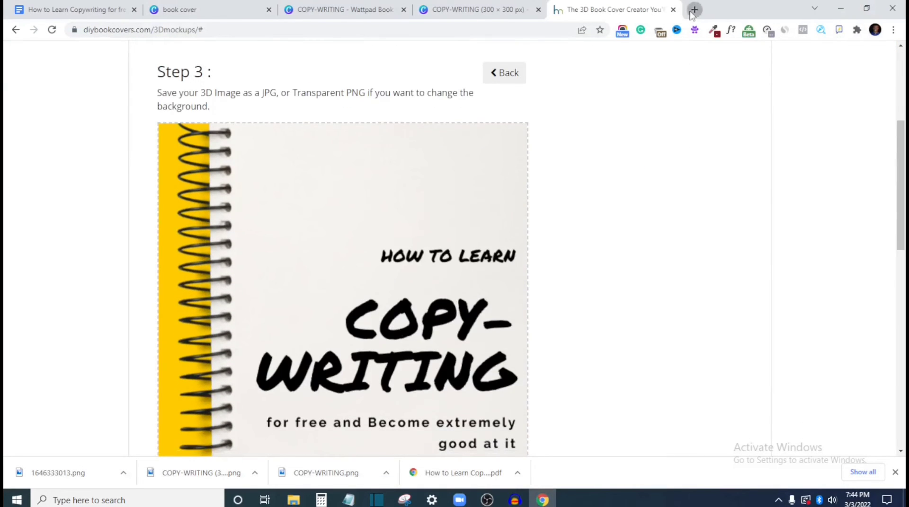
Open selar.co in a new browser tab and go to its login page
{"action": "left_click", "coordinate": [694, 10]}
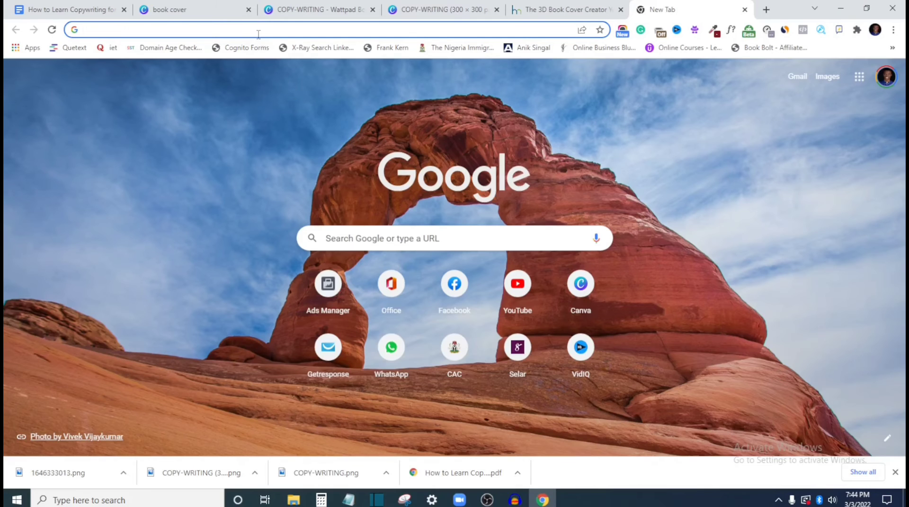
{"action": "type", "text": "SELar.co"}
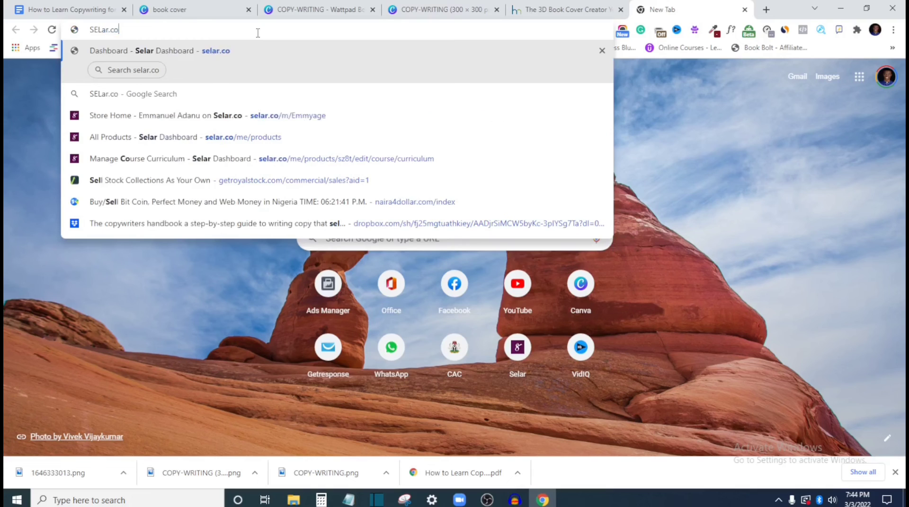
{"action": "key", "text": "Return"}
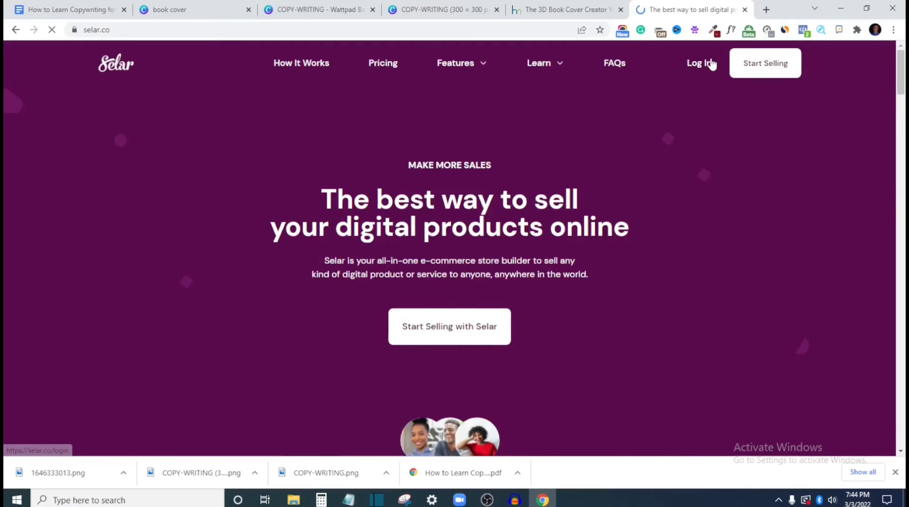
{"action": "left_click", "coordinate": [704, 64]}
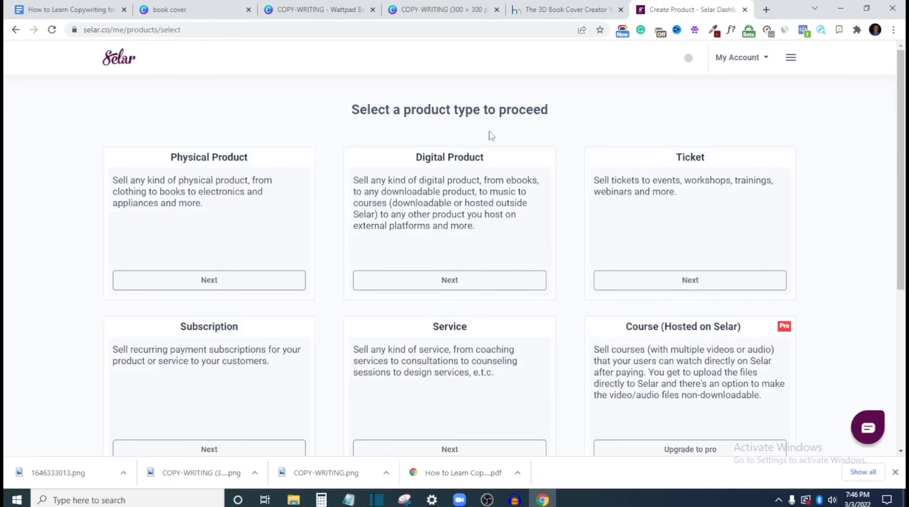
Start a new Digital Product listing and upload the COPY-WRITING (300 × 300 px) cover from Downloads as its product image
{"action": "scroll", "coordinate": [597, 267], "scroll_direction": "down", "scroll_amount": 2}
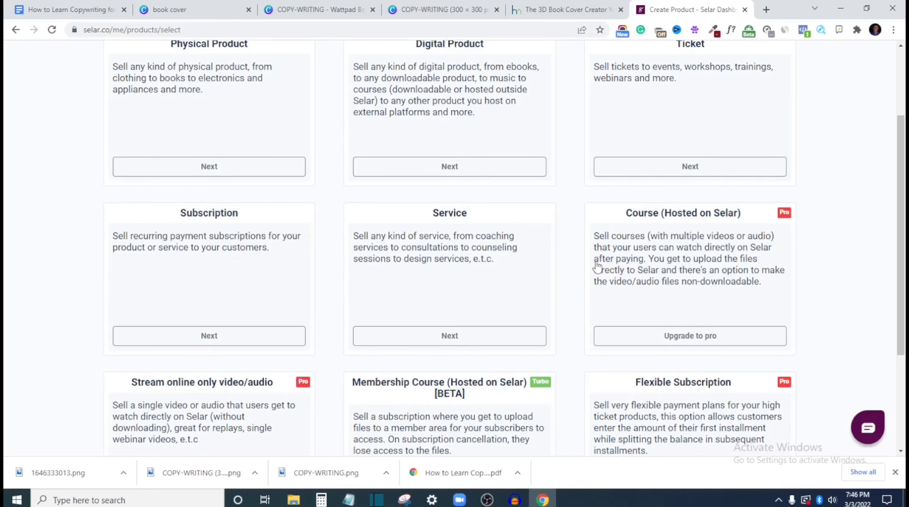
{"action": "left_click", "coordinate": [450, 166]}
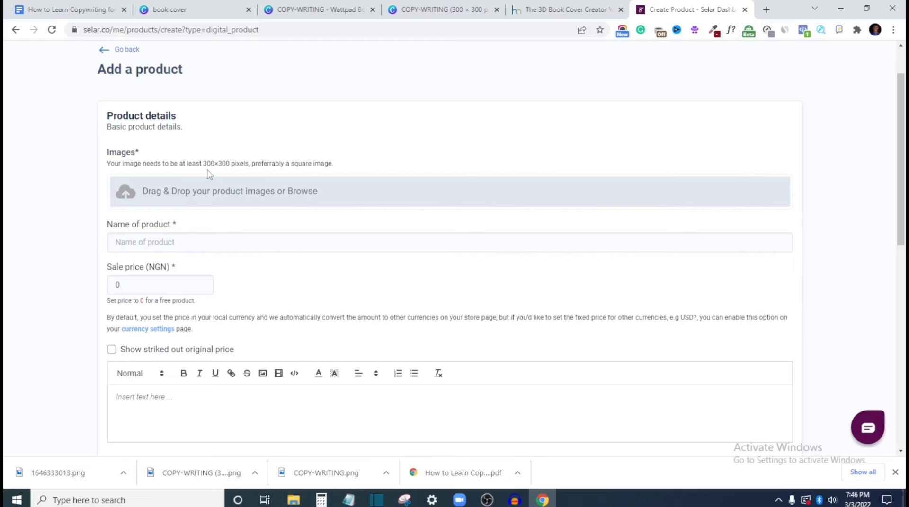
{"action": "left_click", "coordinate": [261, 198]}
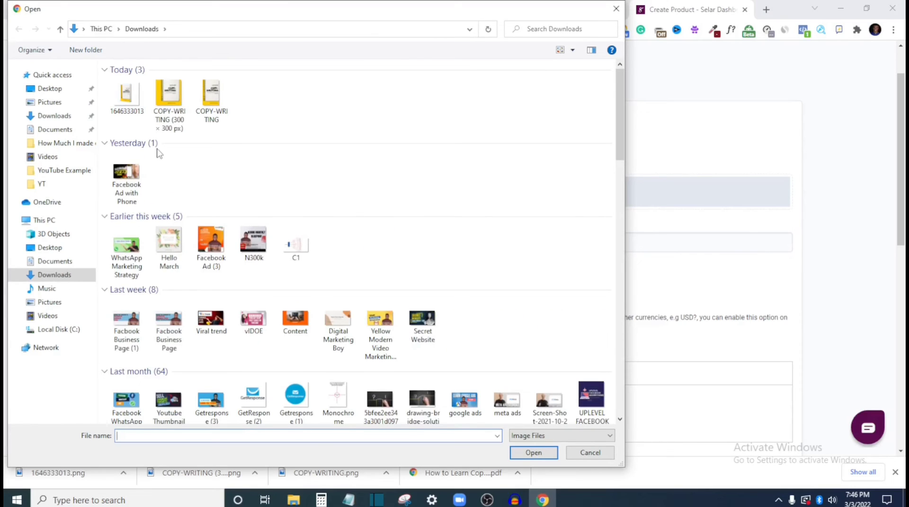
{"action": "double_click", "coordinate": [167, 98]}
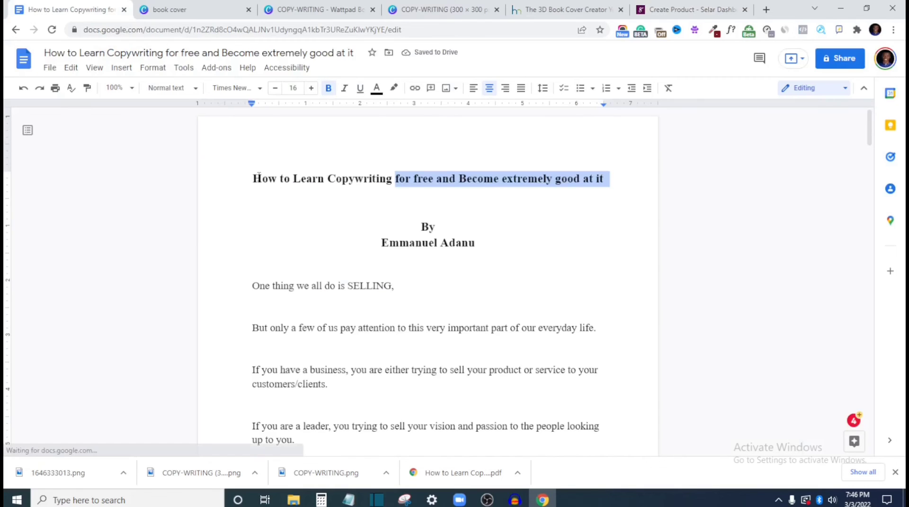
Copy the article's title from the Google Docs document and paste it into the Selar listing as the product name
{"action": "left_click_drag", "start_coordinate": [258, 178], "coordinate": [610, 183]}
{"action": "key", "text": "ctrl+c"}
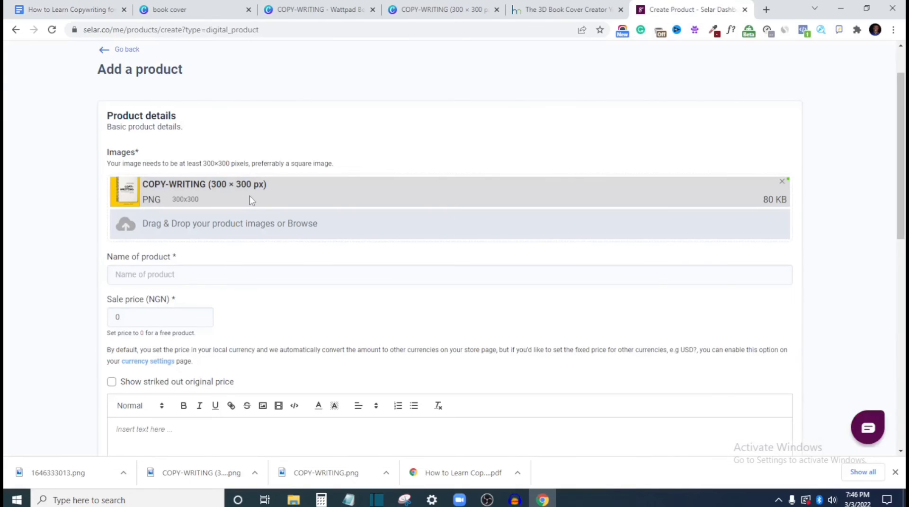
{"action": "left_click", "coordinate": [168, 274]}
{"action": "key", "text": "ctrl+v"}
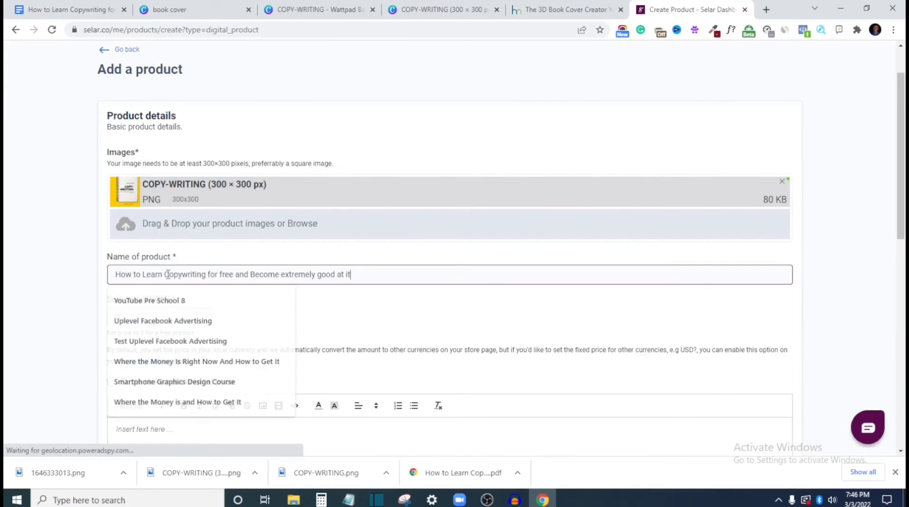
{"action": "left_click", "coordinate": [383, 310]}
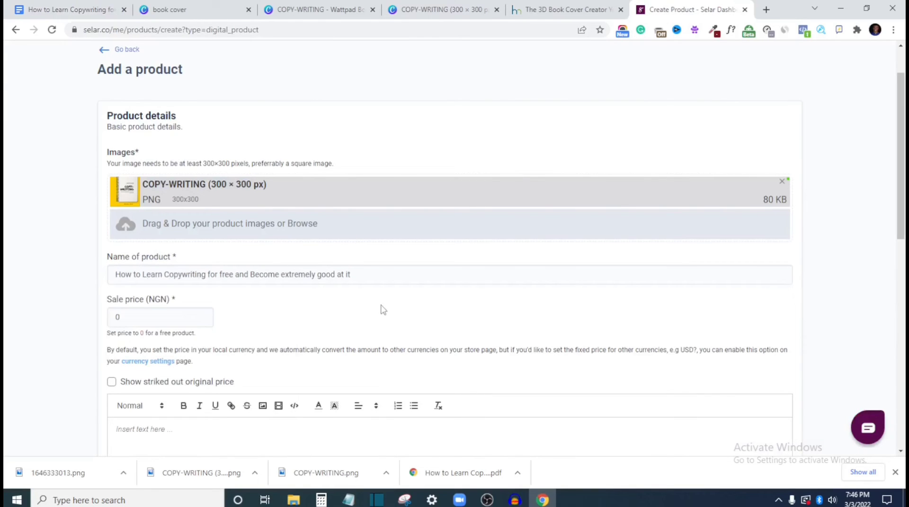
Set the sale price to 1000 NGN and show a struck-out original price of 5000 NGN
{"action": "scroll", "coordinate": [383, 310], "scroll_direction": "down", "scroll_amount": 2}
{"action": "left_click", "coordinate": [138, 204]}
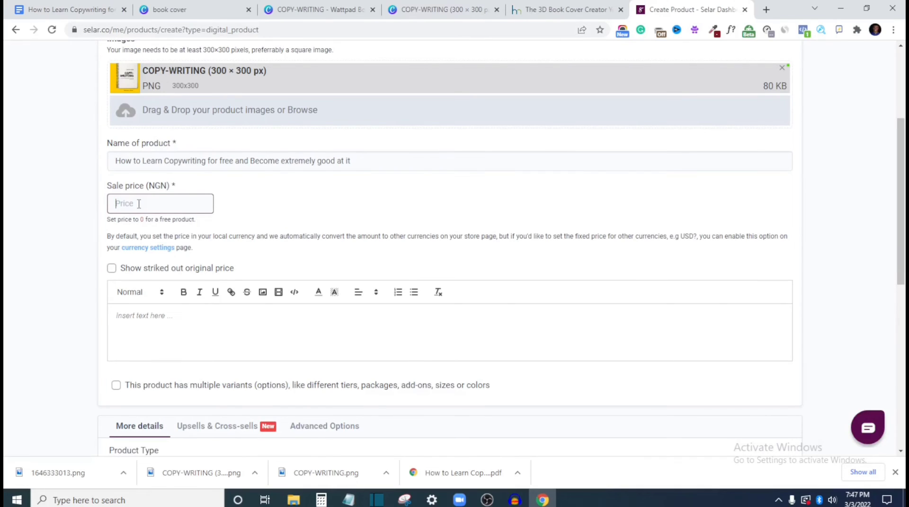
{"action": "type", "text": "1000"}
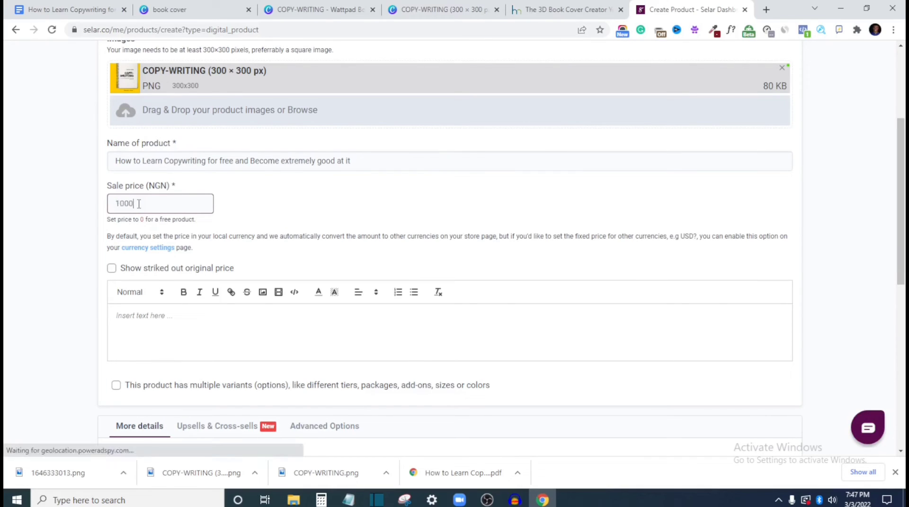
{"action": "left_click", "coordinate": [111, 269]}
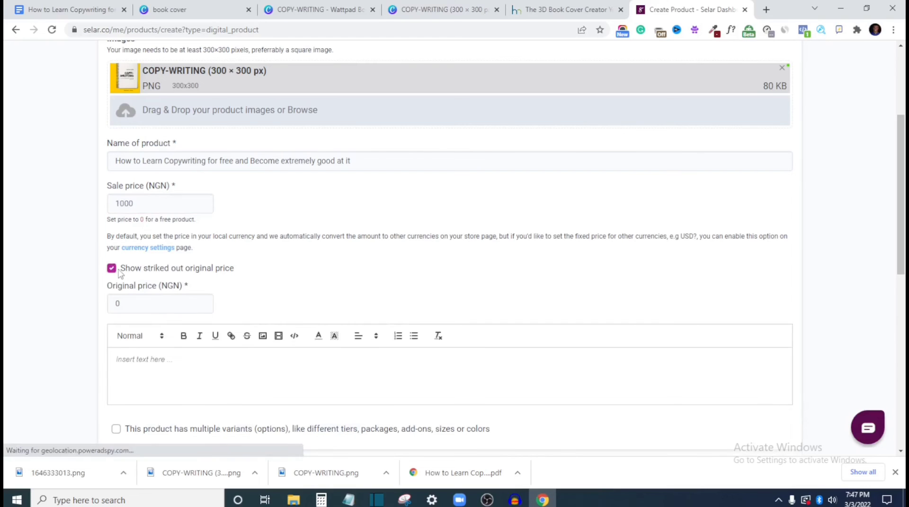
{"action": "left_click", "coordinate": [134, 304]}
{"action": "type", "text": "5000"}
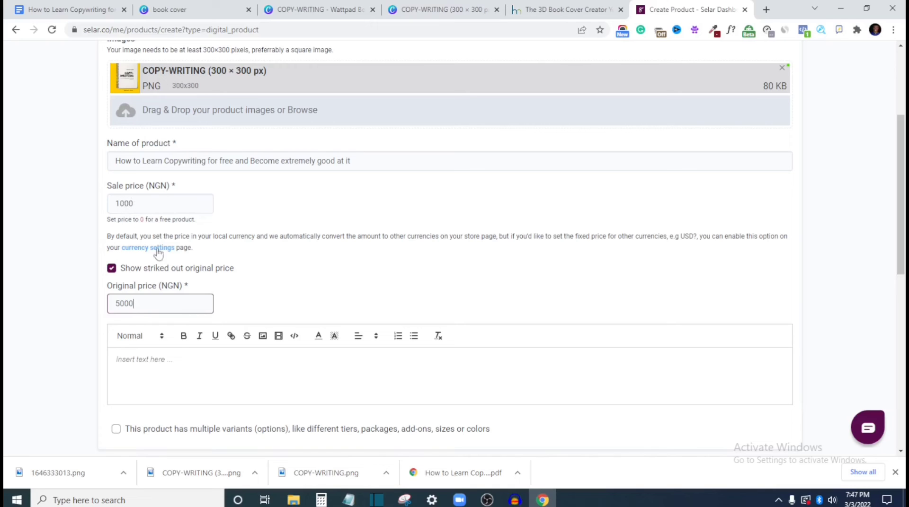
Copy the article's opening text, from "One thing we all do is SELLING" through the leader paragraph, into the Selar product description
{"action": "scroll", "coordinate": [183, 314], "scroll_direction": "down", "scroll_amount": 2}
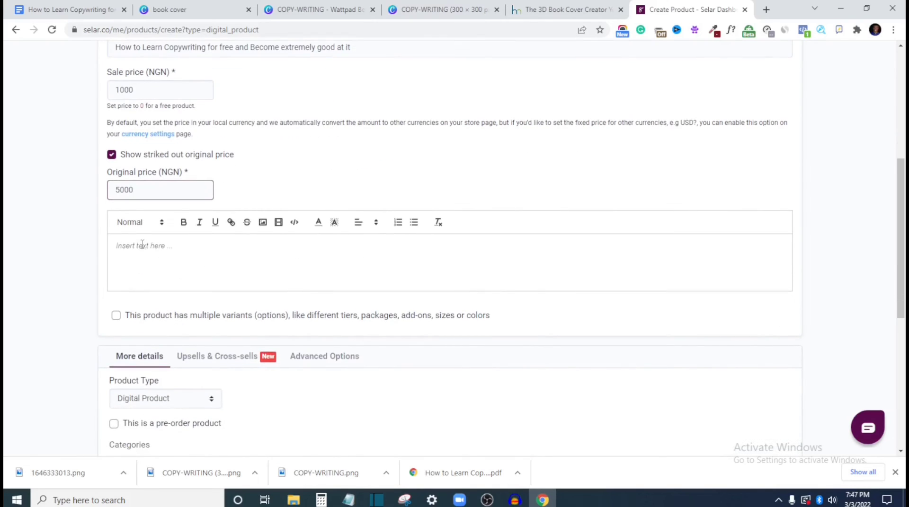
{"action": "left_click", "coordinate": [142, 244]}
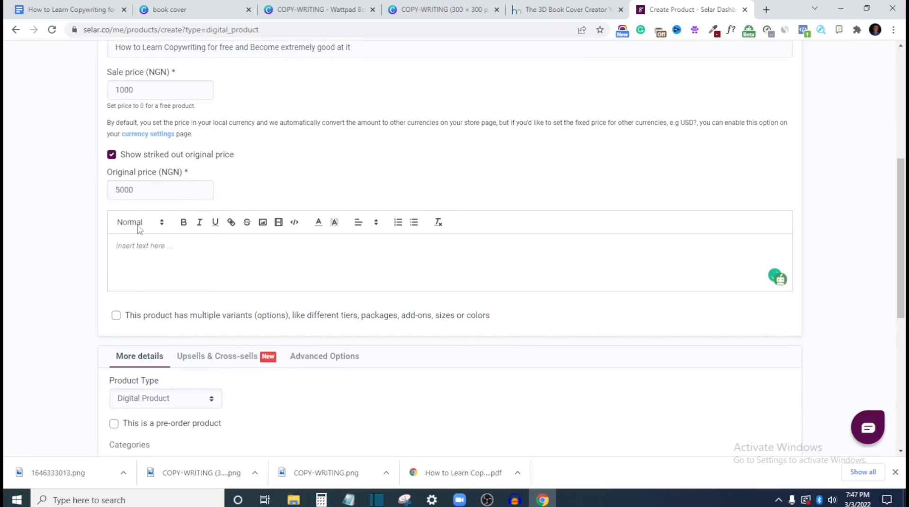
{"action": "left_click", "coordinate": [51, 4]}
{"action": "scroll", "coordinate": [246, 285], "scroll_direction": "down", "scroll_amount": 2}
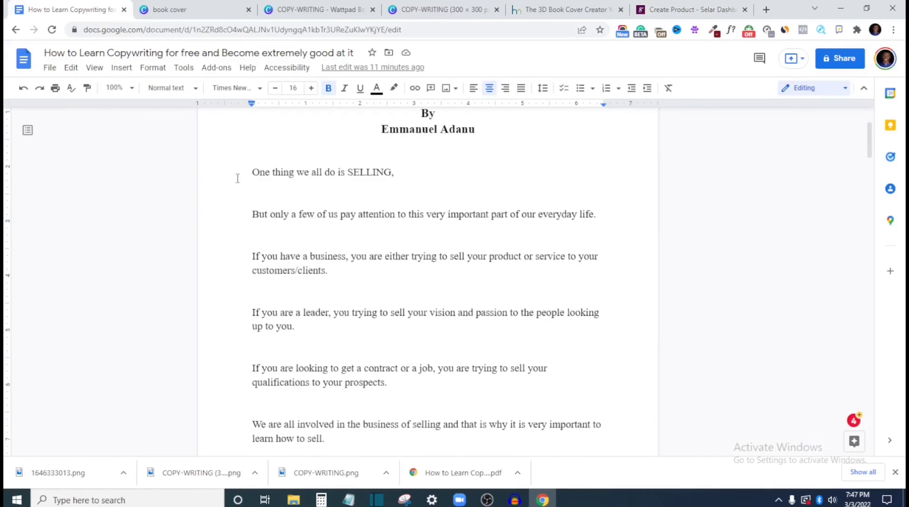
{"action": "left_click_drag", "start_coordinate": [246, 172], "coordinate": [316, 334]}
{"action": "key", "text": "ctrl+c"}
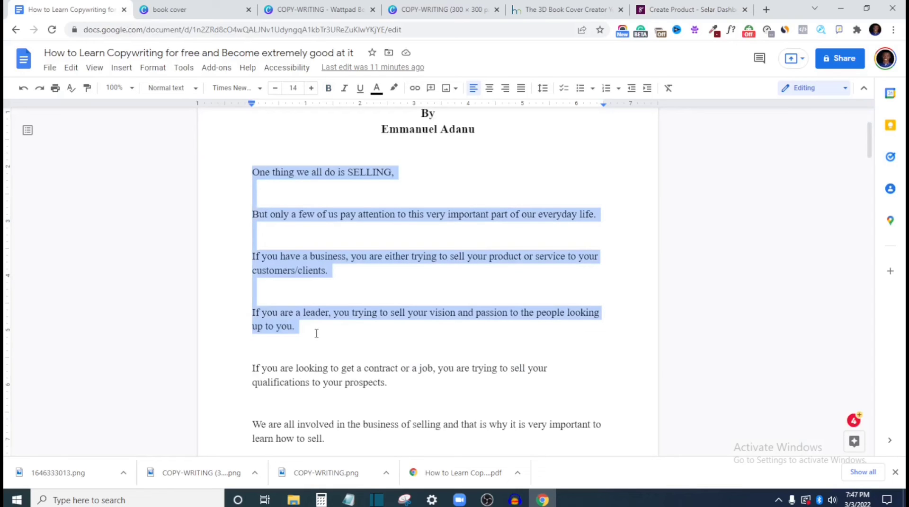
{"action": "left_click", "coordinate": [653, 14]}
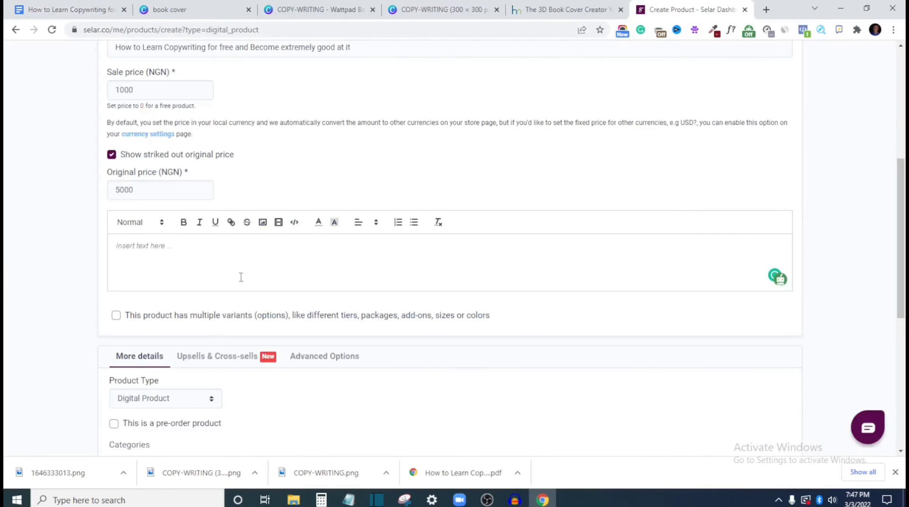
{"action": "left_click", "coordinate": [220, 256]}
{"action": "key", "text": "ctrl+v"}
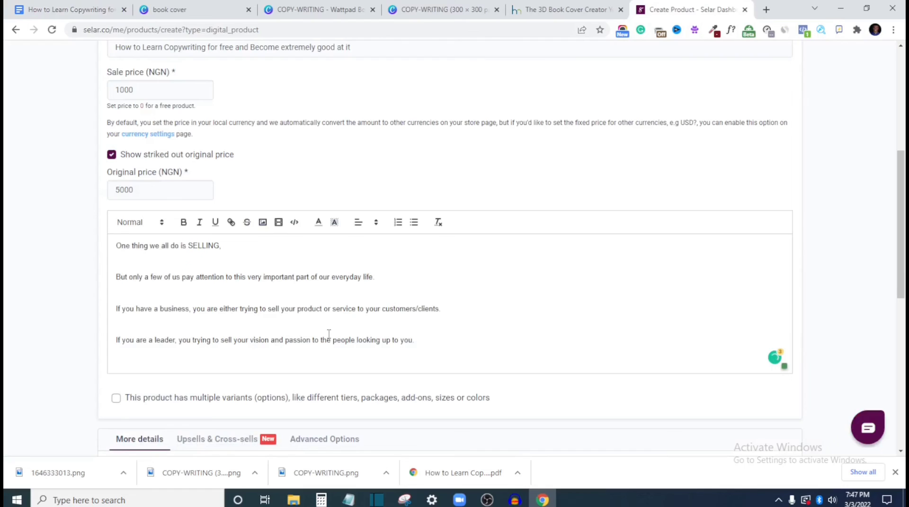
Add the closing line "To be continued inside the book" beneath the pasted text in the product description
{"action": "type", "text": "t"}
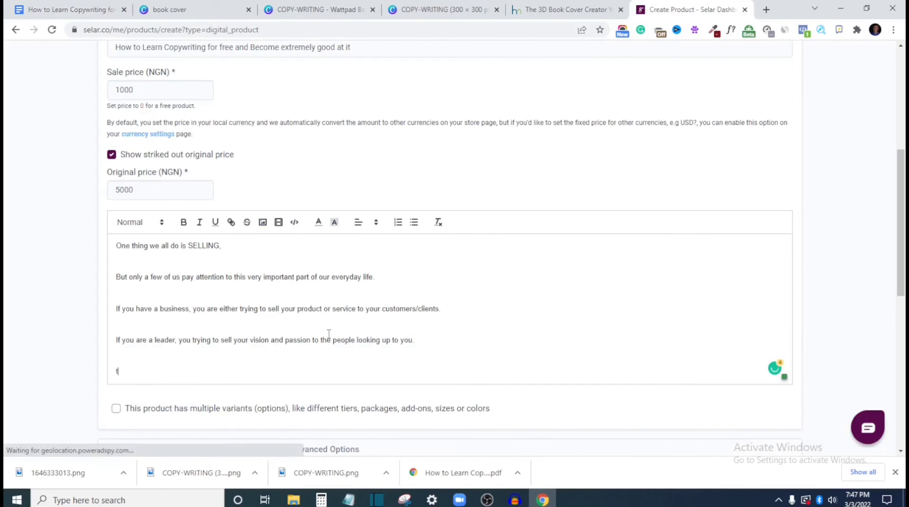
{"action": "type", "text": "O BE"}
{"action": "key", "text": "BackSpace"}
{"action": "key", "text": "BackSpace"}
{"action": "key", "text": "BackSpace"}
{"action": "key", "text": "BackSpace"}
{"action": "key", "text": "BackSpace"}
{"action": "key", "text": "BackSpace"}
{"action": "type", "text": "t"}
{"action": "key", "text": "BackSpace"}
{"action": "key", "text": "BackSpace"}
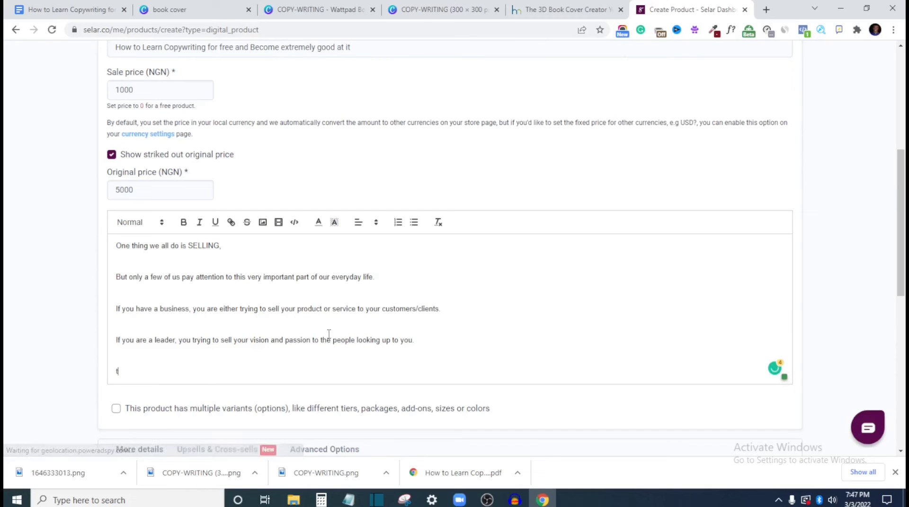
{"action": "key", "text": "BackSpace"}
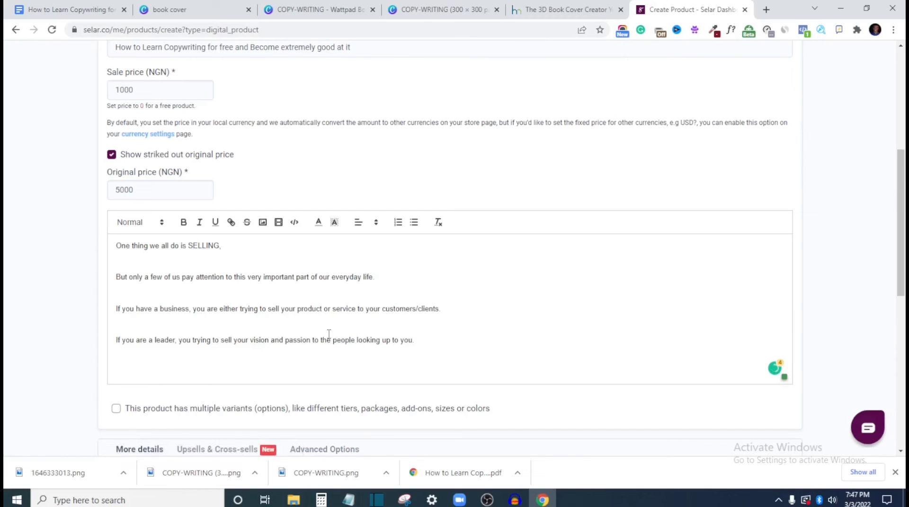
{"action": "type", "text": "T"}
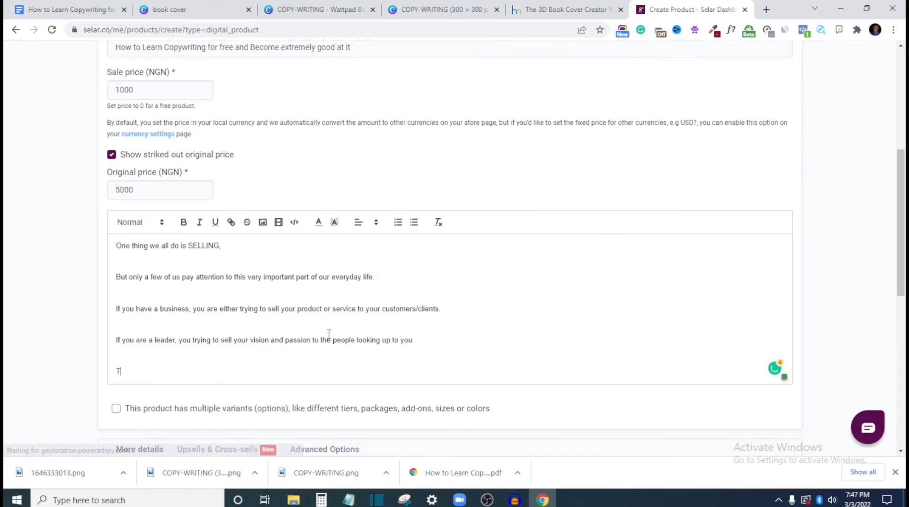
{"action": "type", "text": "o be conti"}
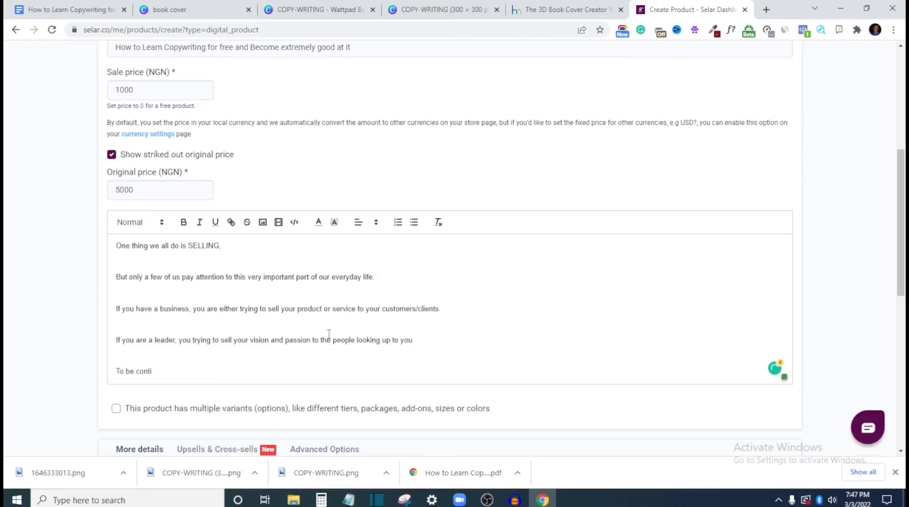
{"action": "type", "text": "nued inside the book"}
Upload the PDF "How to Learn Copywriting for free and Become extremely good at it" as the product's downloadable file
{"action": "scroll", "coordinate": [181, 265], "scroll_direction": "down", "scroll_amount": 3}
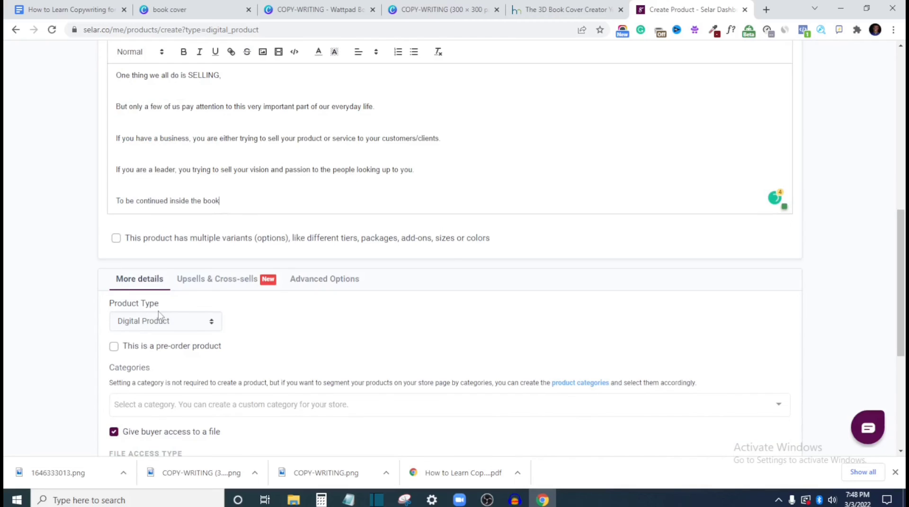
{"action": "scroll", "coordinate": [133, 277], "scroll_direction": "down", "scroll_amount": 2}
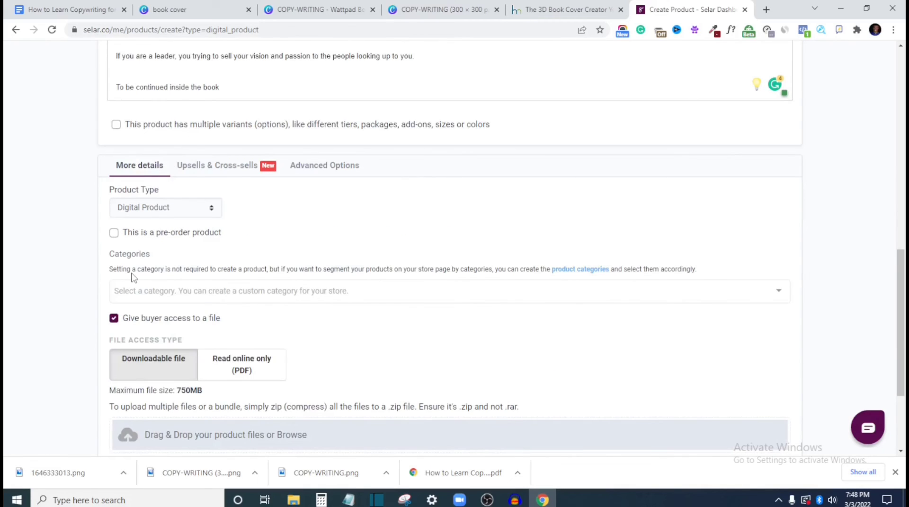
{"action": "scroll", "coordinate": [133, 276], "scroll_direction": "down", "scroll_amount": 1}
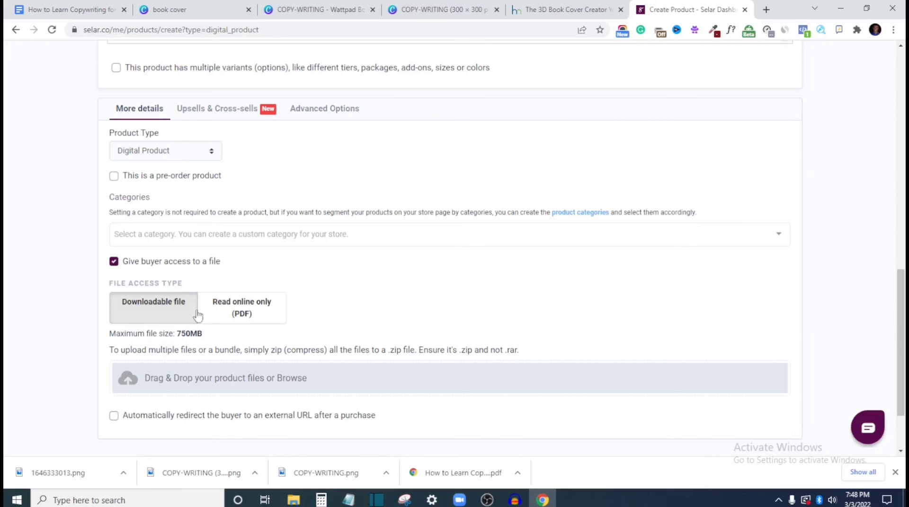
{"action": "left_click", "coordinate": [115, 416]}
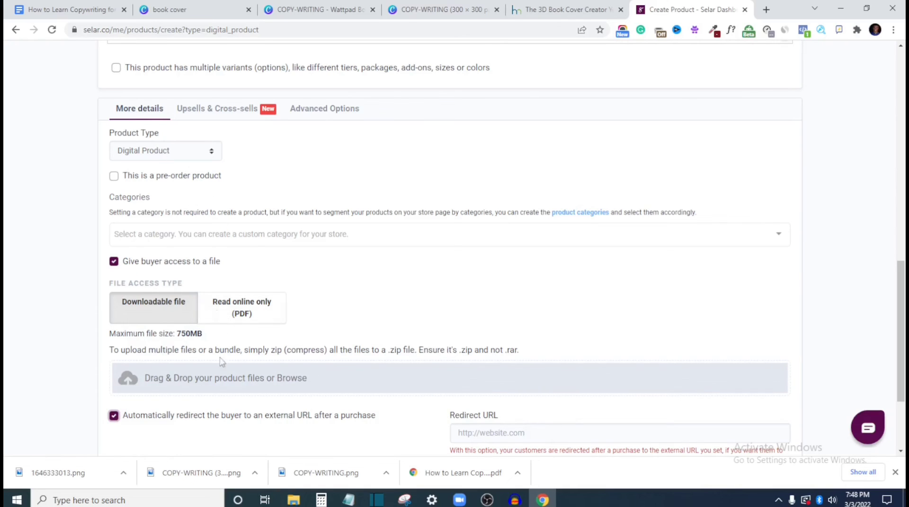
{"action": "left_click", "coordinate": [113, 416]}
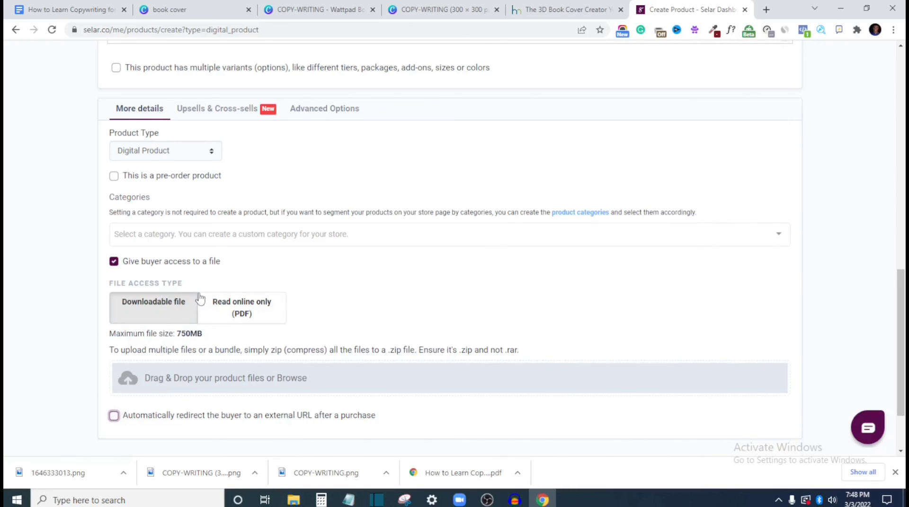
{"action": "left_click", "coordinate": [183, 382]}
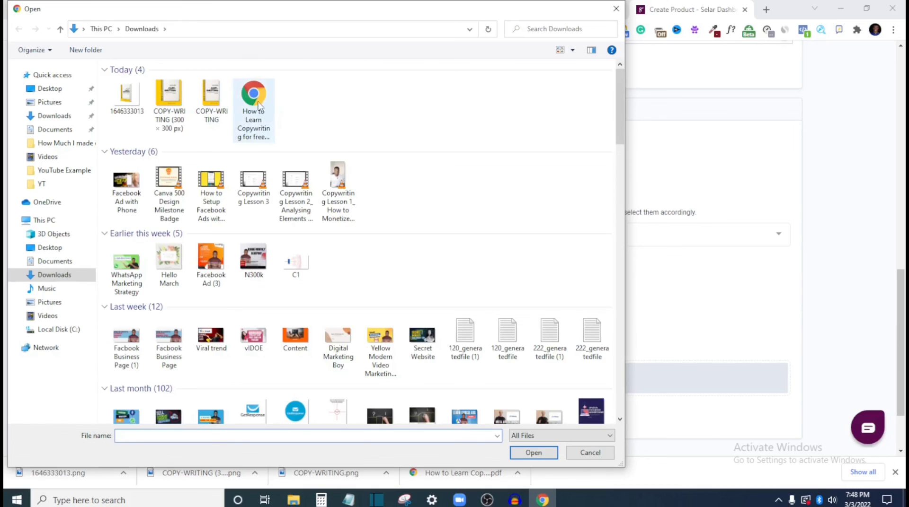
{"action": "double_click", "coordinate": [256, 101]}
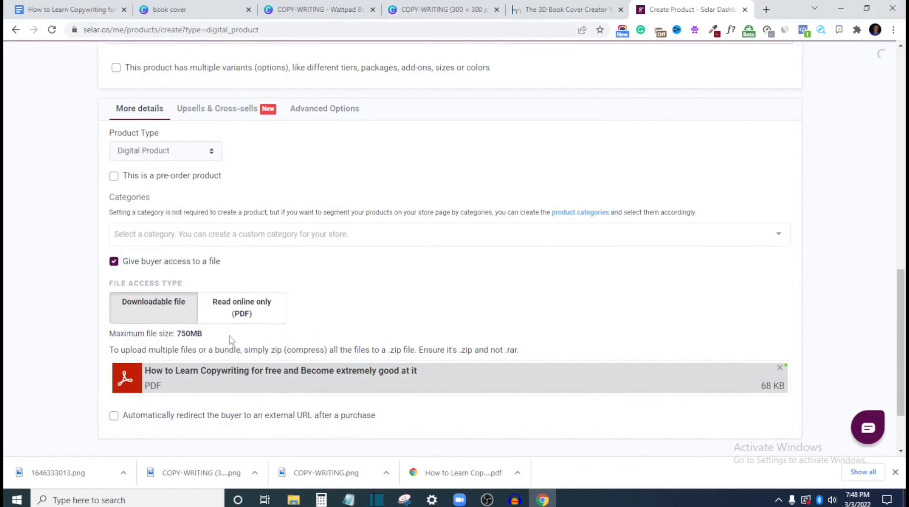
Enable the automatic redirect of the buyer to an external URL after a purchase
{"action": "scroll", "coordinate": [230, 340], "scroll_direction": "down", "scroll_amount": 1}
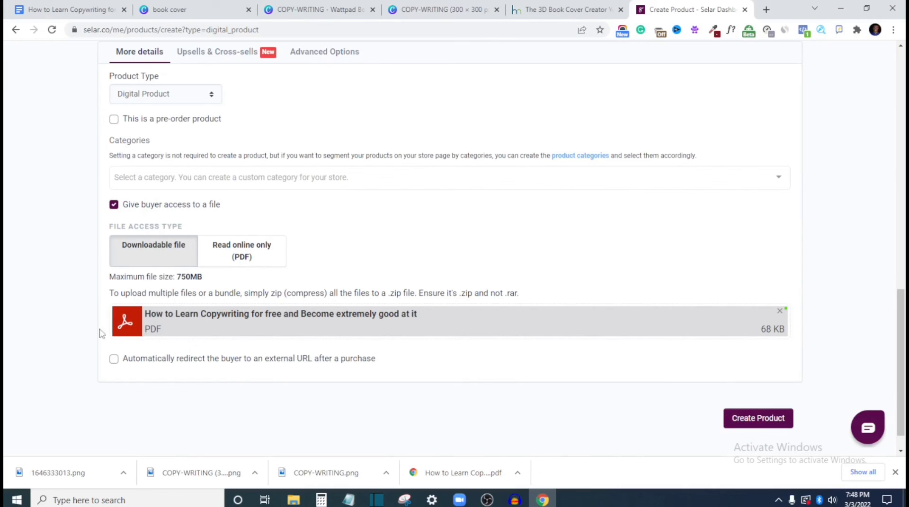
{"action": "left_click", "coordinate": [114, 360]}
Switch to the article in Google Docs and change its link sharing to anyone with the link as Viewer
{"action": "left_click", "coordinate": [47, 6]}
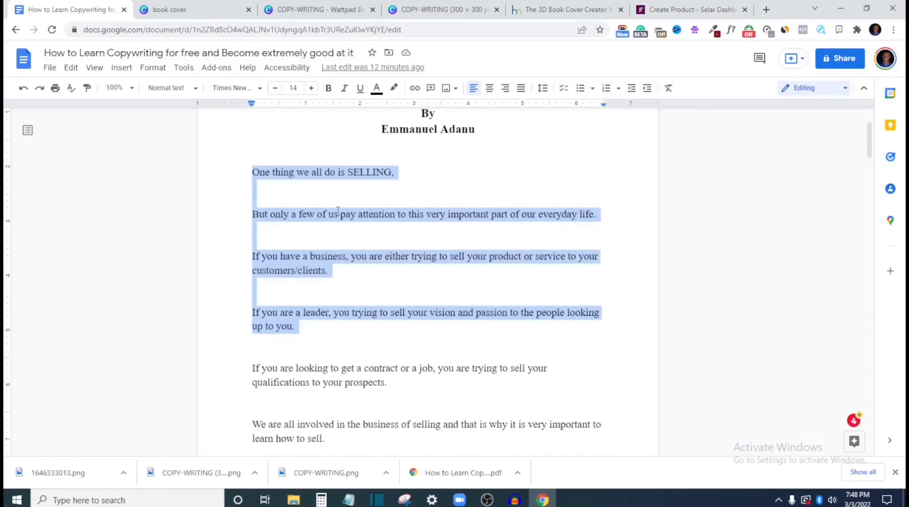
{"action": "scroll", "coordinate": [359, 213], "scroll_direction": "up", "scroll_amount": 1}
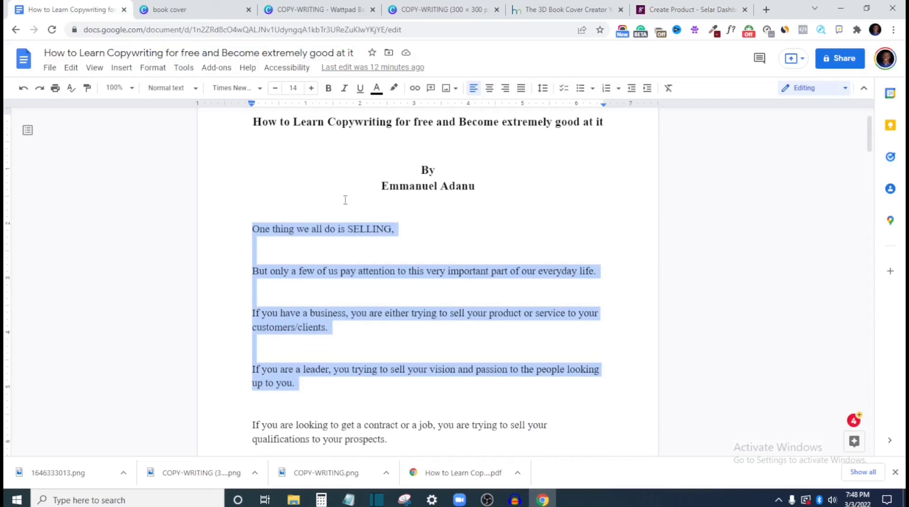
{"action": "left_click", "coordinate": [840, 59]}
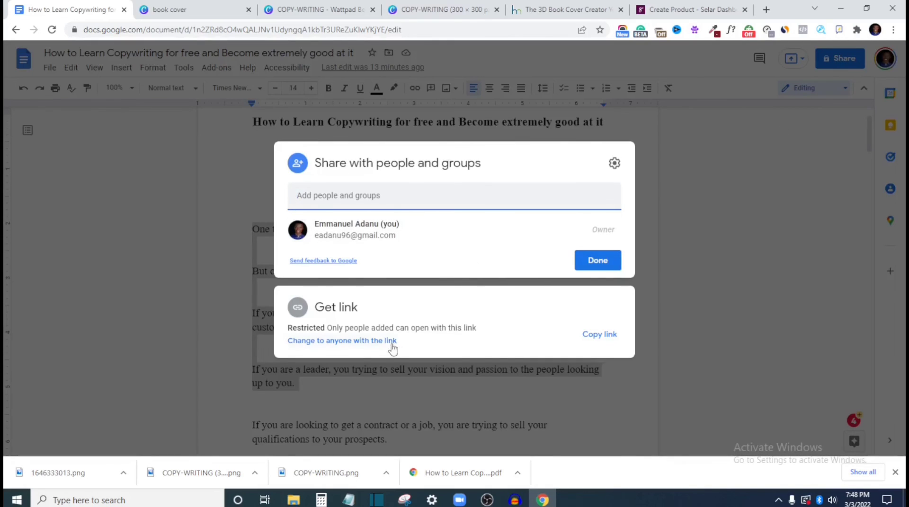
{"action": "left_click", "coordinate": [363, 344]}
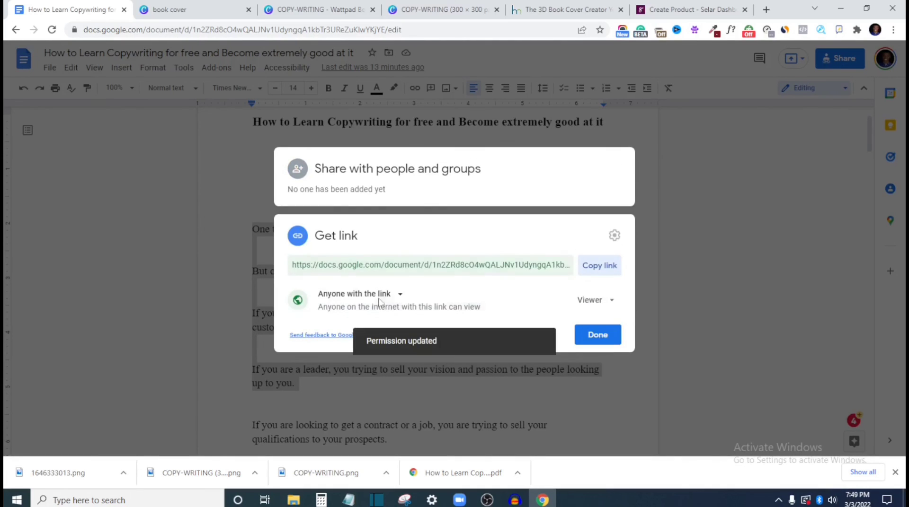
{"action": "left_click", "coordinate": [397, 295]}
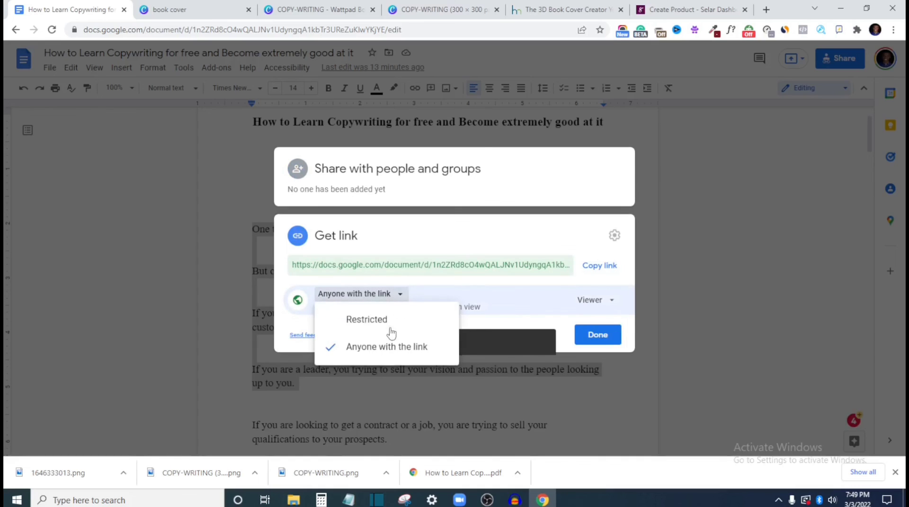
{"action": "left_click", "coordinate": [393, 346]}
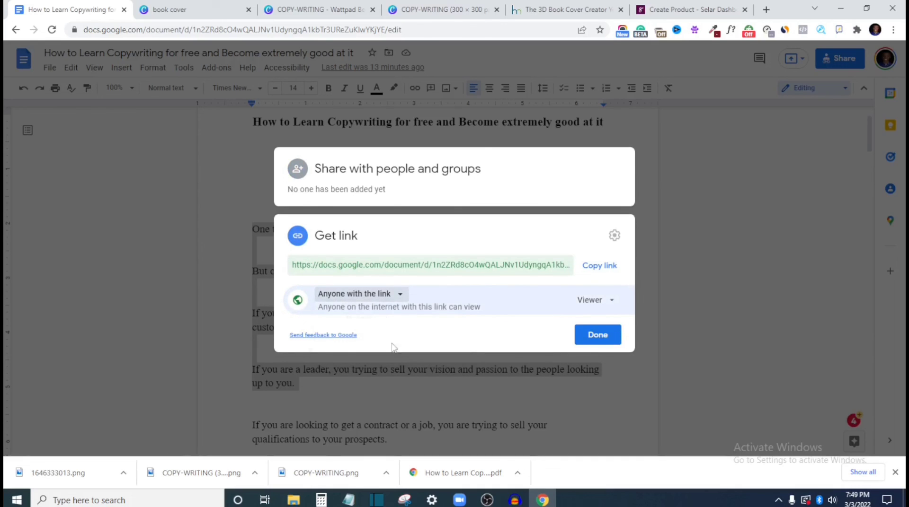
Copy the article's Google Docs sharing link and enter it as the Redirect URL in the Selar product form
{"action": "left_click", "coordinate": [592, 342]}
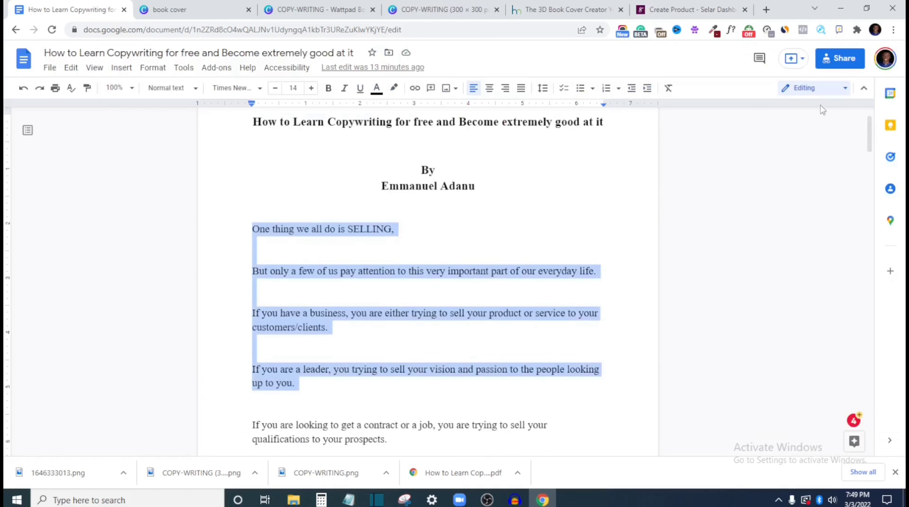
{"action": "left_click", "coordinate": [843, 57]}
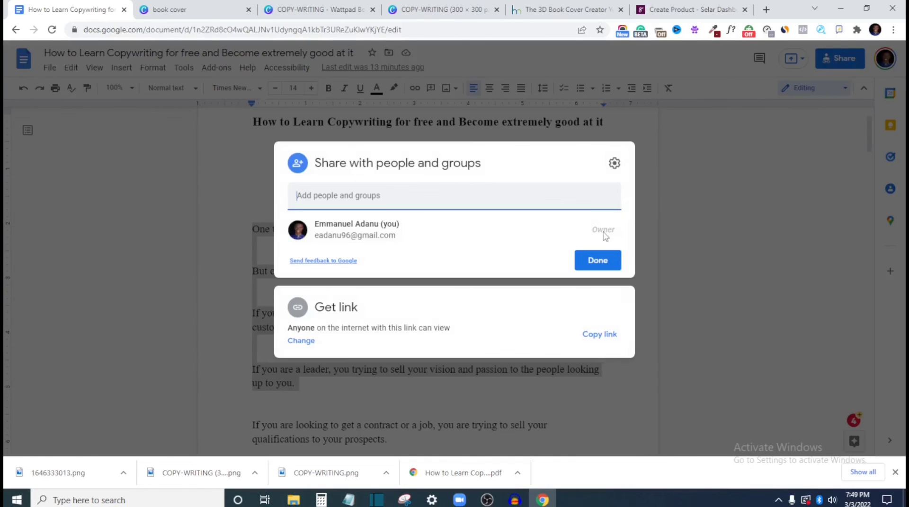
{"action": "left_click", "coordinate": [599, 335]}
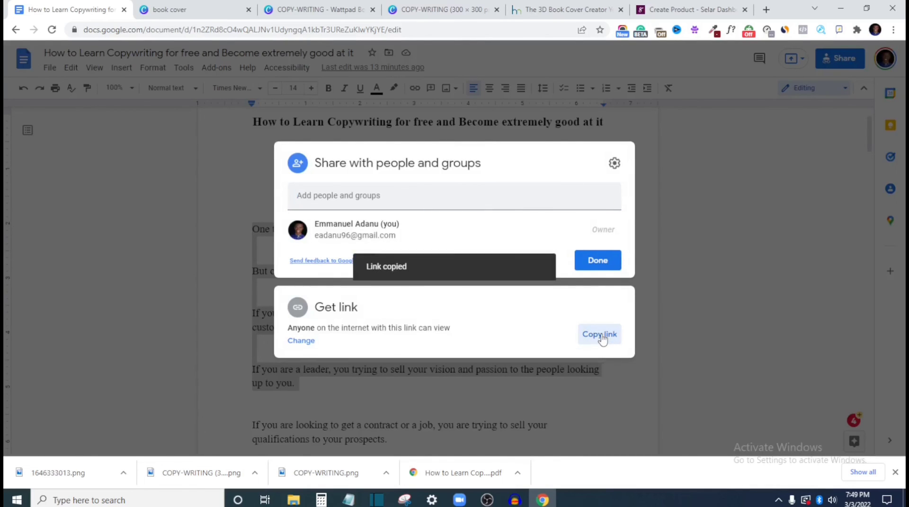
{"action": "left_click", "coordinate": [652, 9]}
{"action": "left_click", "coordinate": [493, 376]}
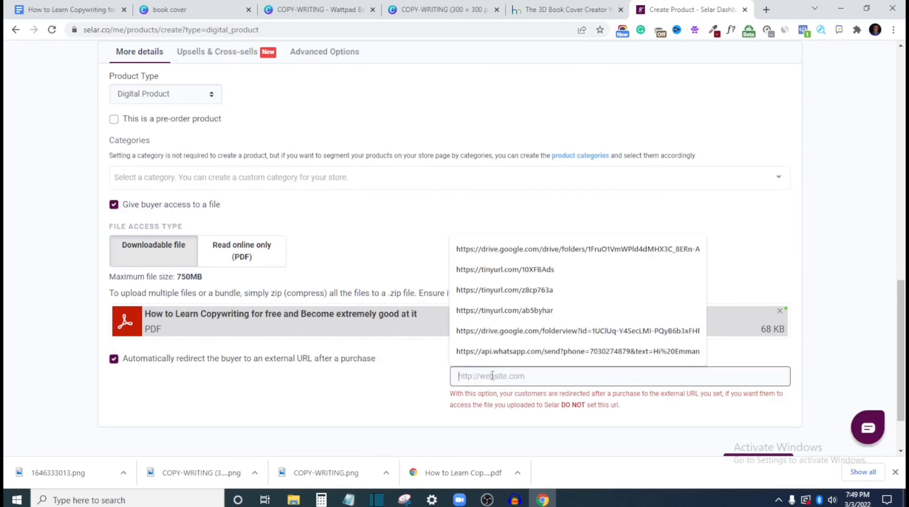
{"action": "key", "text": "ctrl+v"}
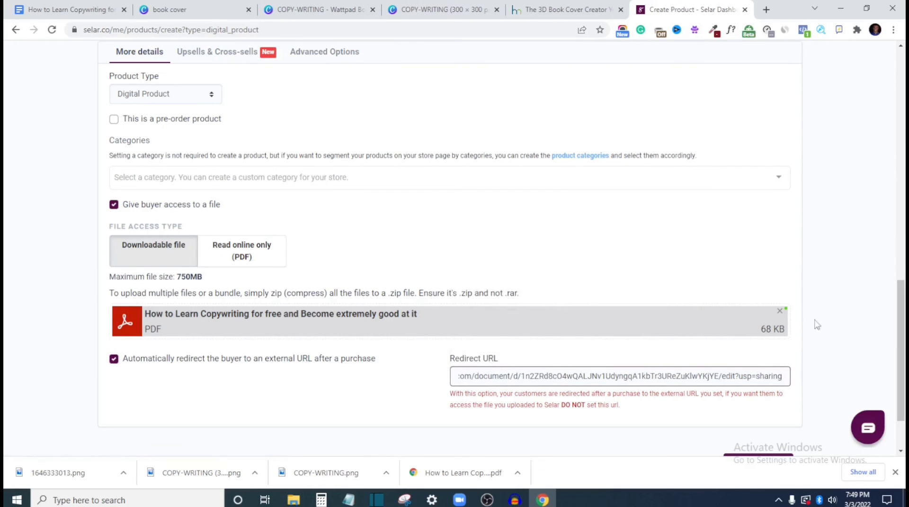
Turn off the automatic redirect of the buyer to an external URL after a purchase
{"action": "scroll", "coordinate": [436, 209], "scroll_direction": "up", "scroll_amount": 3}
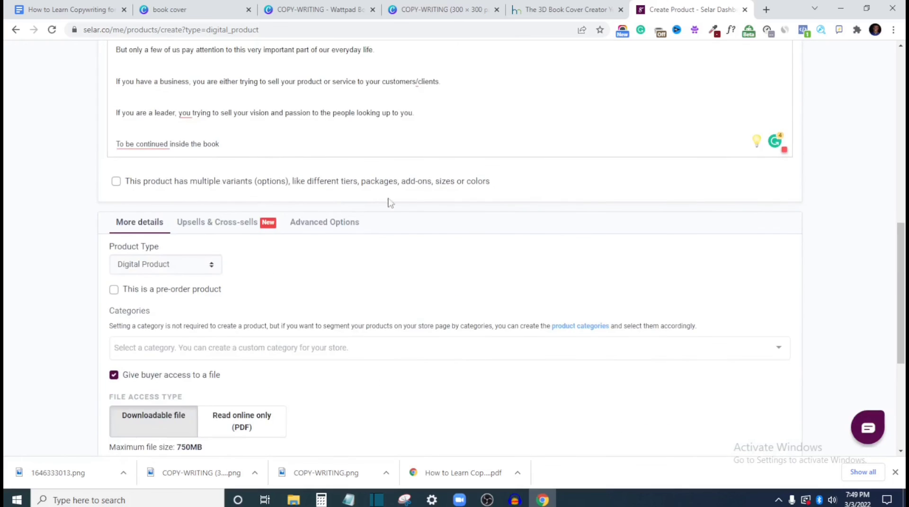
{"action": "scroll", "coordinate": [388, 201], "scroll_direction": "up", "scroll_amount": 5}
{"action": "scroll", "coordinate": [639, 236], "scroll_direction": "down", "scroll_amount": 6}
{"action": "scroll", "coordinate": [686, 270], "scroll_direction": "down", "scroll_amount": 4}
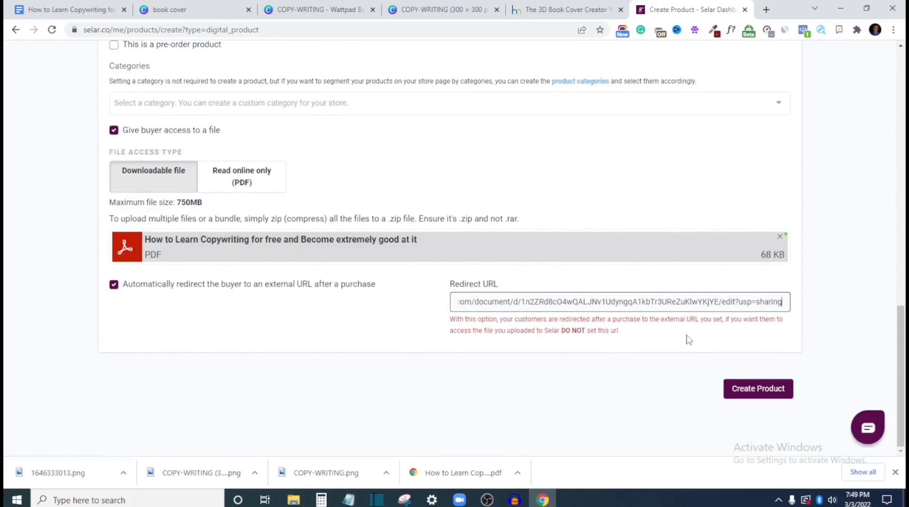
{"action": "left_click", "coordinate": [92, 7]}
{"action": "left_click", "coordinate": [691, 9]}
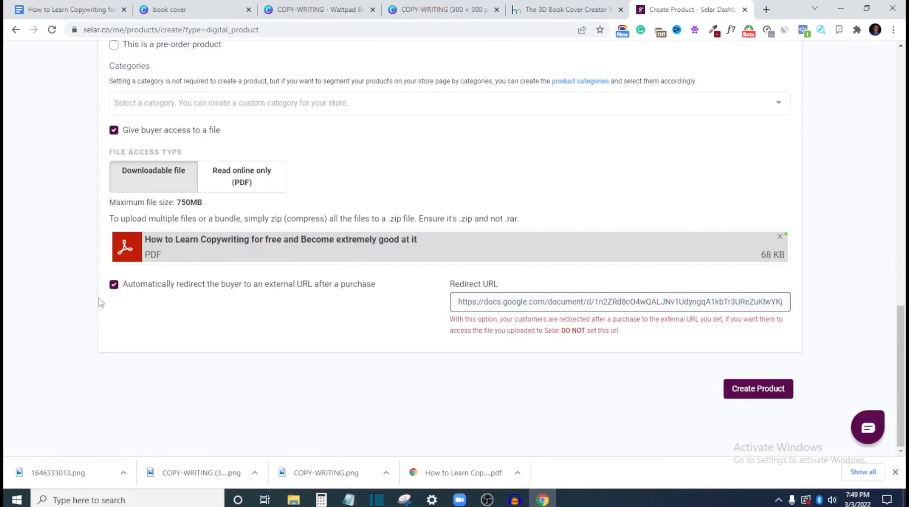
{"action": "left_click", "coordinate": [113, 284]}
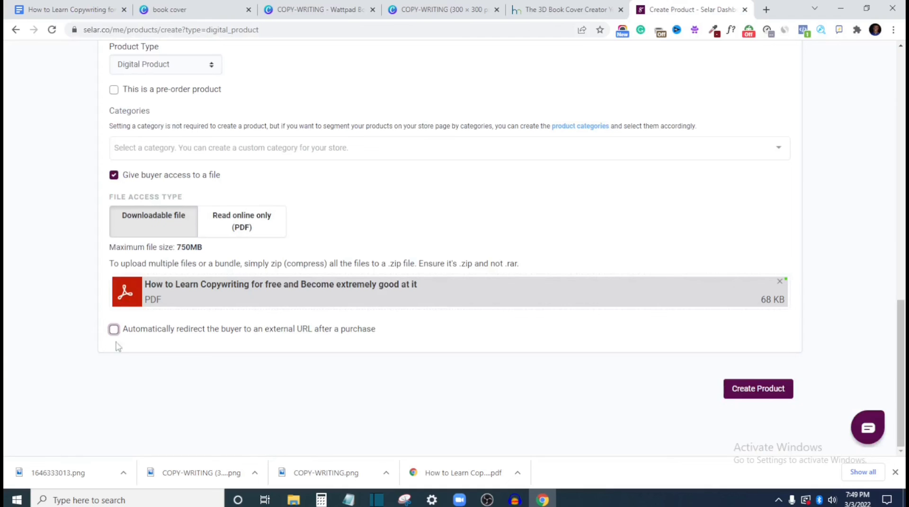
Set the product's checkout button call to action to "Pay N1000 Now" in the advanced options
{"action": "scroll", "coordinate": [227, 279], "scroll_direction": "up", "scroll_amount": 3}
{"action": "scroll", "coordinate": [239, 278], "scroll_direction": "up", "scroll_amount": 3}
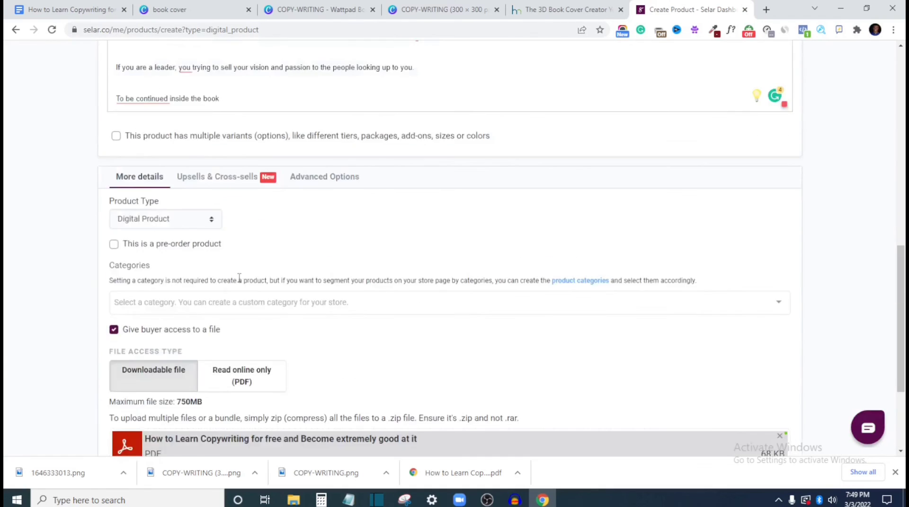
{"action": "left_click", "coordinate": [219, 308]}
{"action": "scroll", "coordinate": [219, 321], "scroll_direction": "down", "scroll_amount": 3}
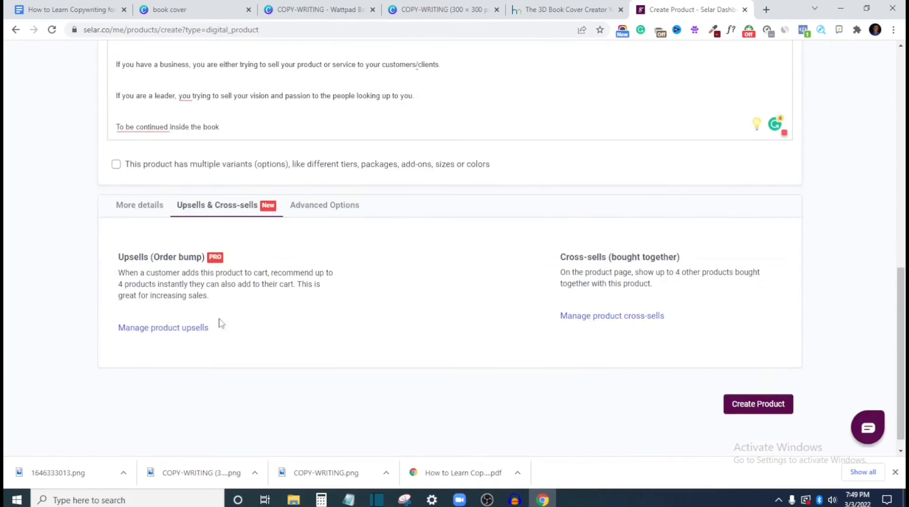
{"action": "left_click", "coordinate": [321, 193]}
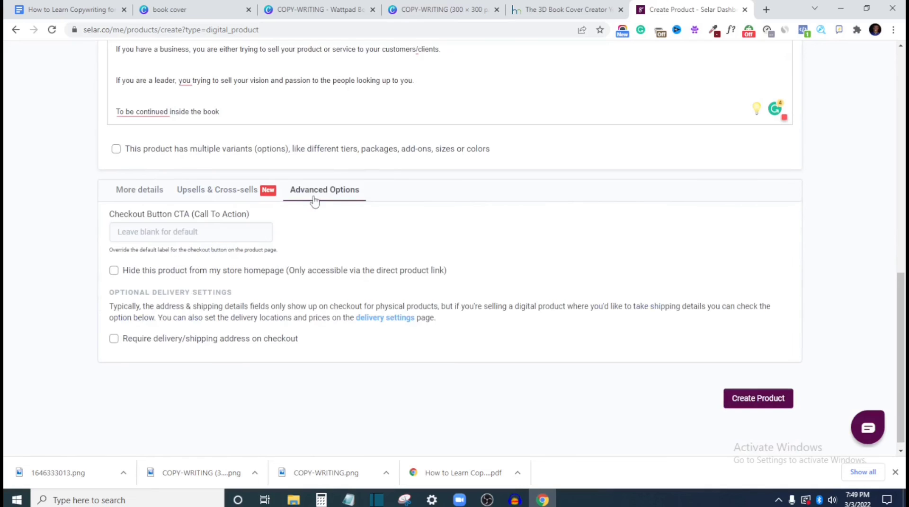
{"action": "left_click", "coordinate": [237, 231]}
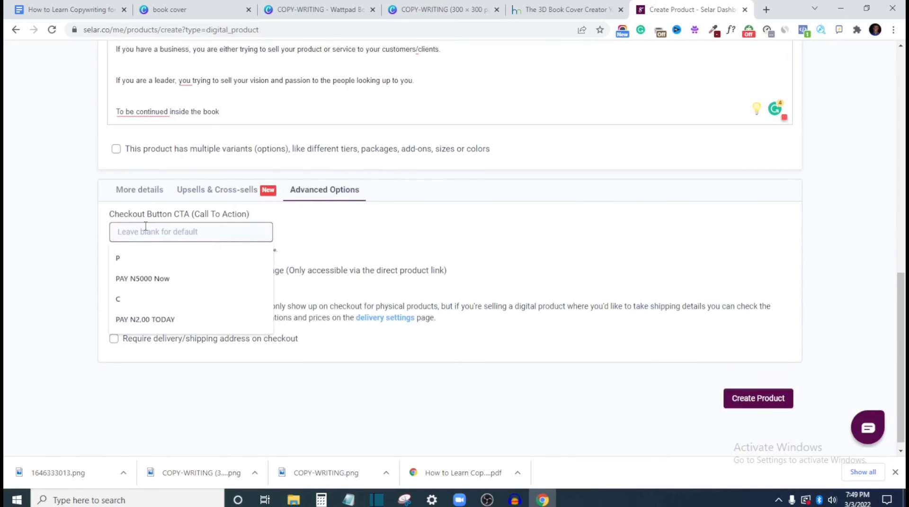
{"action": "type", "text": "Pay"}
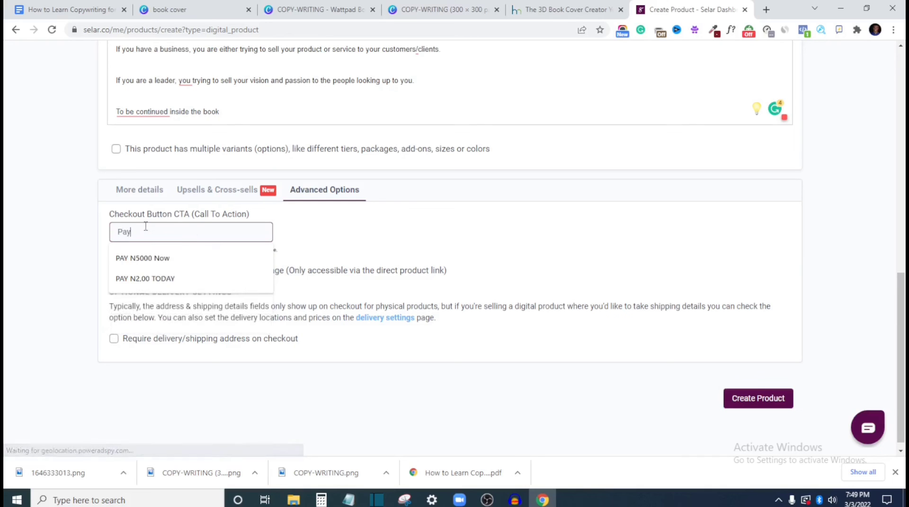
{"action": "type", "text": " N1000 Now"}
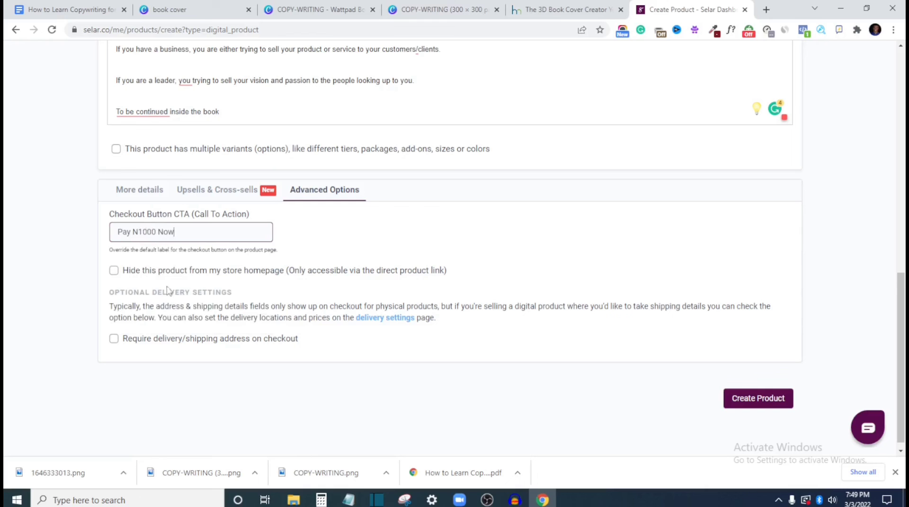
Return to the product's additional details and create the digital product listing
{"action": "left_click", "coordinate": [140, 192]}
{"action": "scroll", "coordinate": [275, 284], "scroll_direction": "up", "scroll_amount": 4}
{"action": "scroll", "coordinate": [598, 353], "scroll_direction": "down", "scroll_amount": 8}
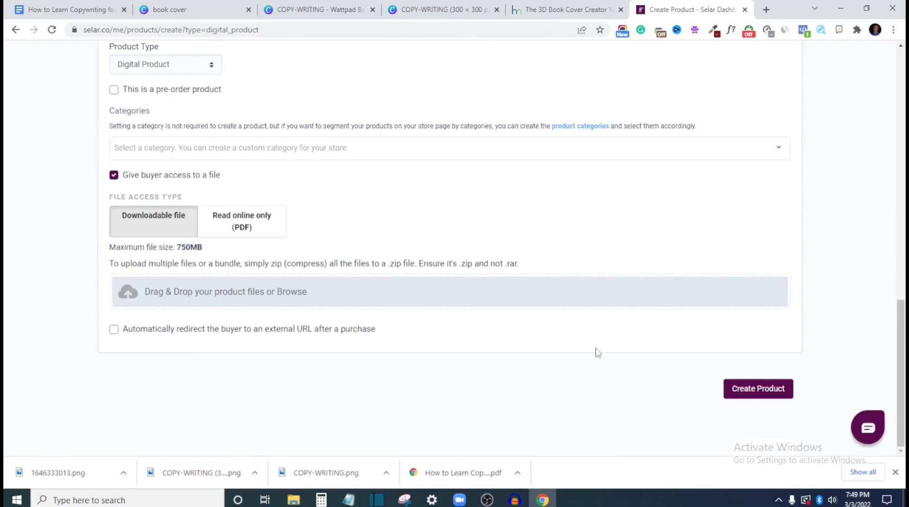
{"action": "left_click", "coordinate": [767, 389]}
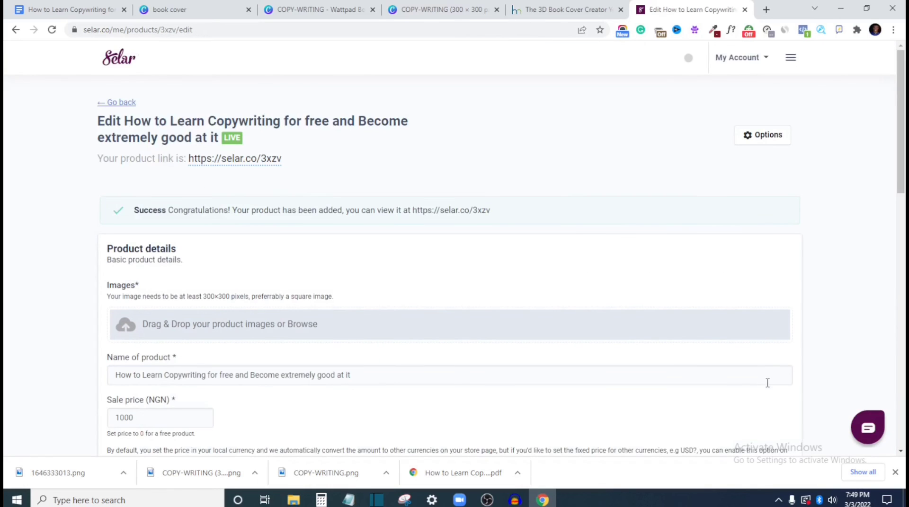
{"action": "scroll", "coordinate": [362, 336], "scroll_direction": "down", "scroll_amount": 3}
{"action": "scroll", "coordinate": [358, 331], "scroll_direction": "up", "scroll_amount": 3}
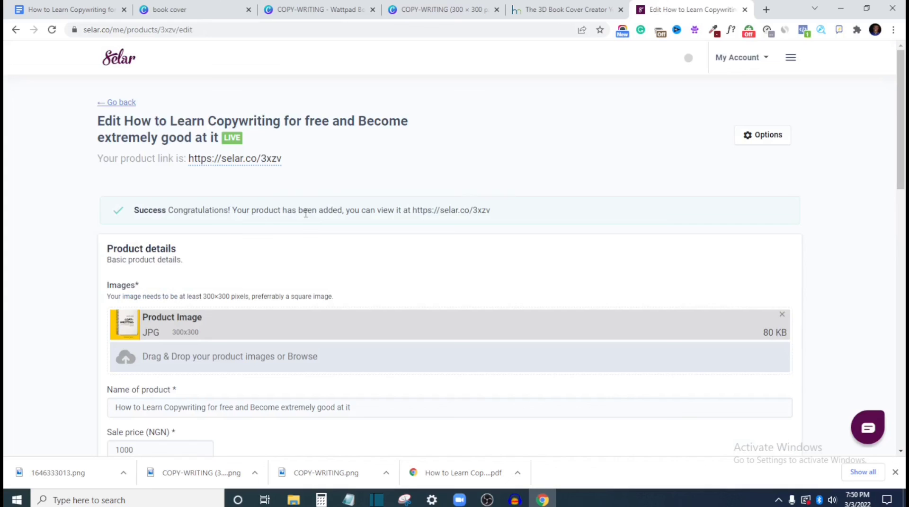
Copy the new product's public link and open it in a new browser tab
{"action": "right_click", "coordinate": [236, 163]}
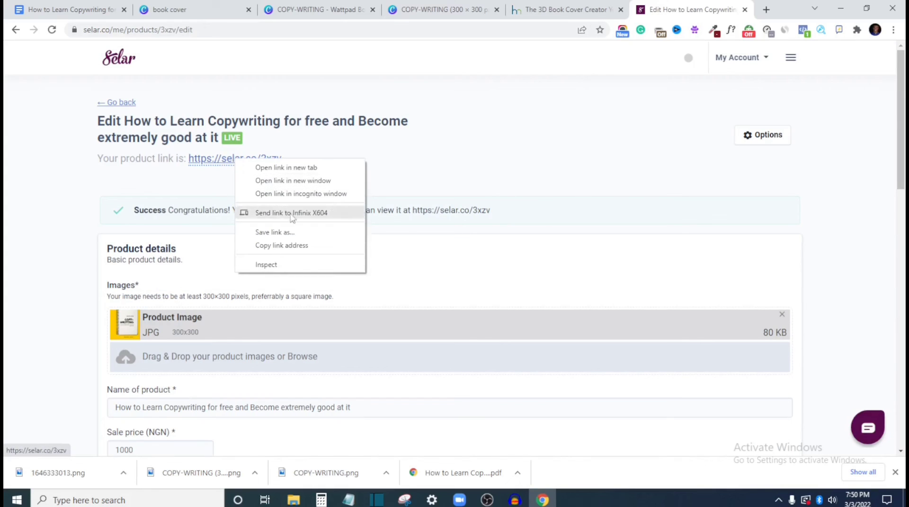
{"action": "left_click", "coordinate": [299, 245]}
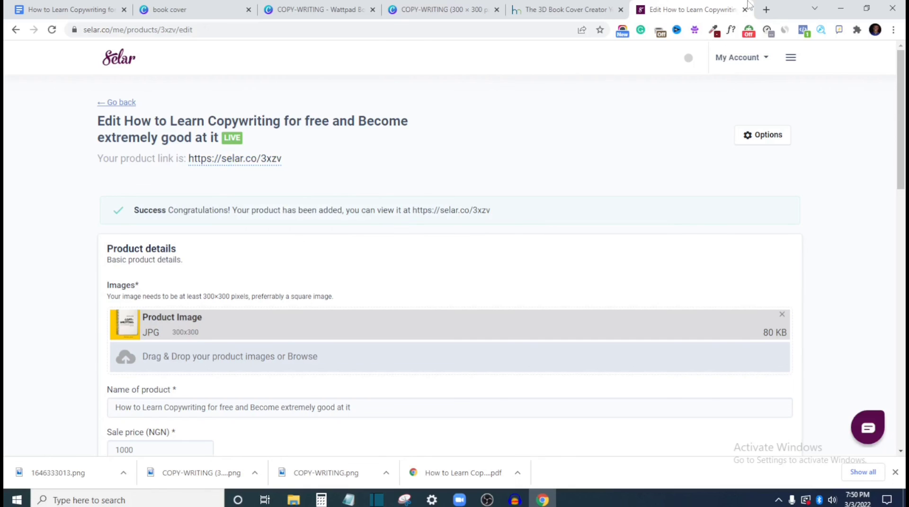
{"action": "left_click", "coordinate": [766, 11]}
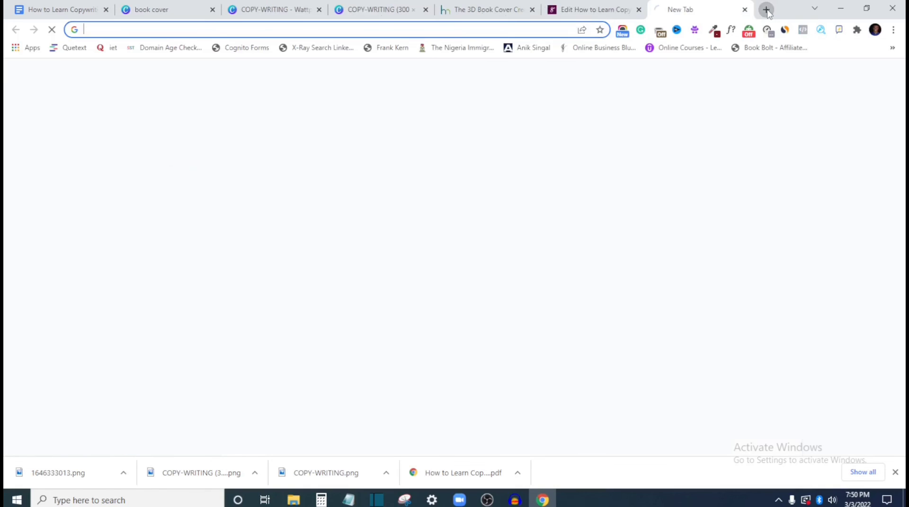
{"action": "left_click", "coordinate": [404, 29]}
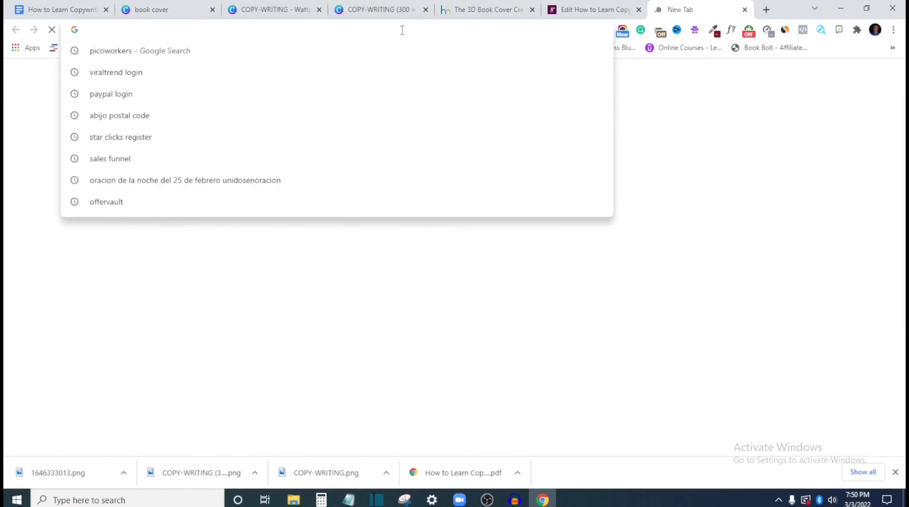
{"action": "key", "text": "ctrl+v"}
{"action": "key", "text": "Return"}
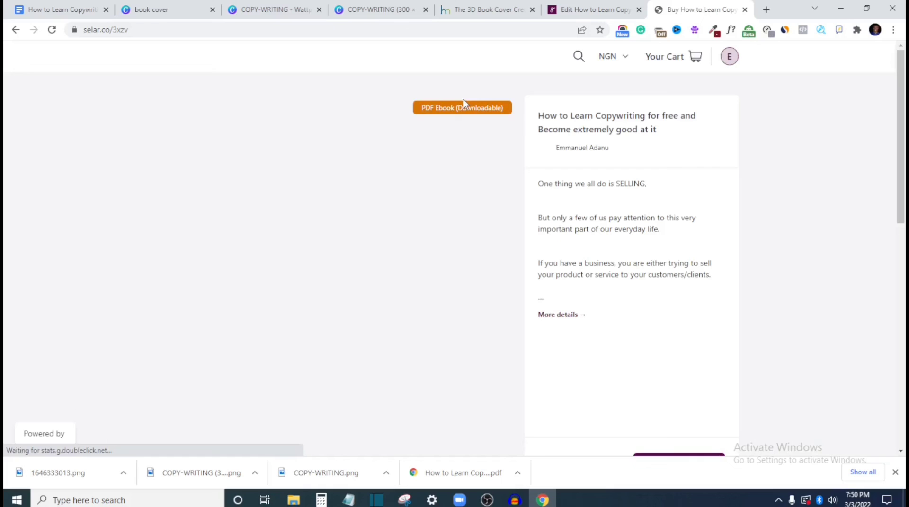
Examine the cover, price, payment button and description on the public sales page, and go back to the product's edit page
{"action": "scroll", "coordinate": [463, 98], "scroll_direction": "down", "scroll_amount": 5}
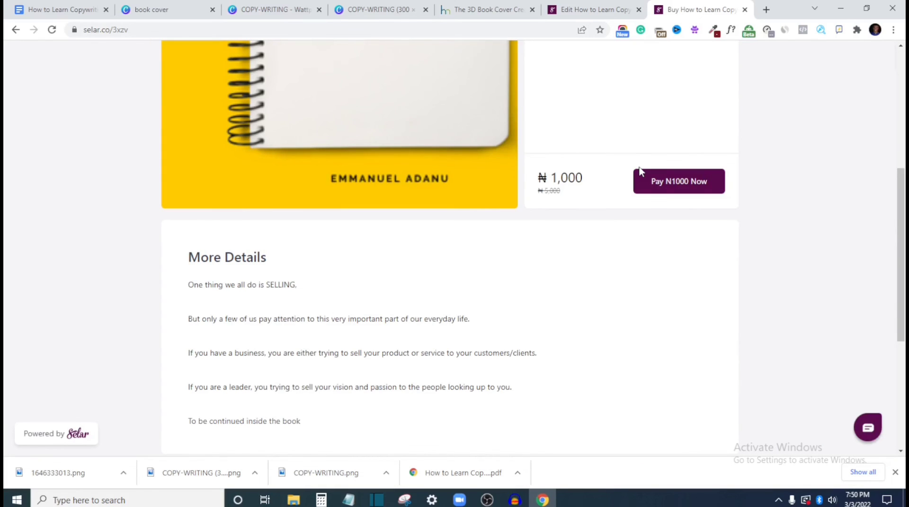
{"action": "scroll", "coordinate": [469, 192], "scroll_direction": "up", "scroll_amount": 6}
{"action": "scroll", "coordinate": [445, 256], "scroll_direction": "down", "scroll_amount": 4}
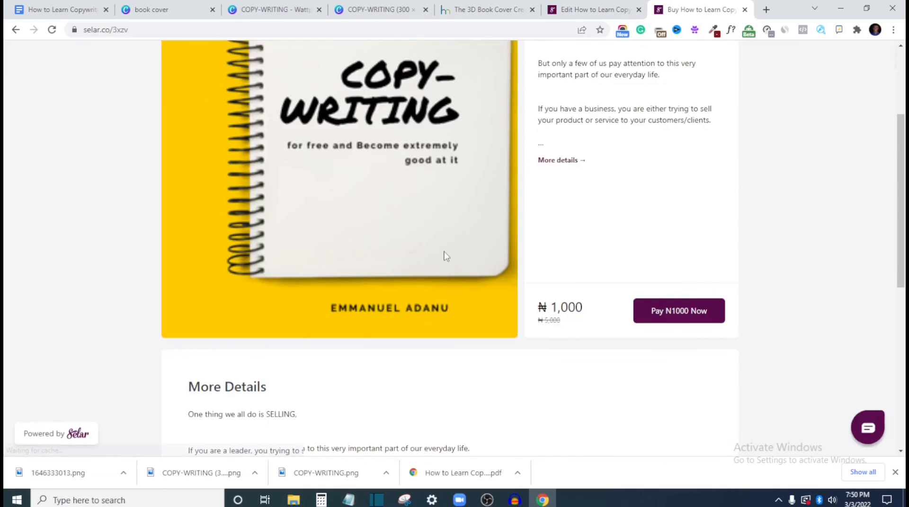
{"action": "scroll", "coordinate": [445, 256], "scroll_direction": "up", "scroll_amount": 4}
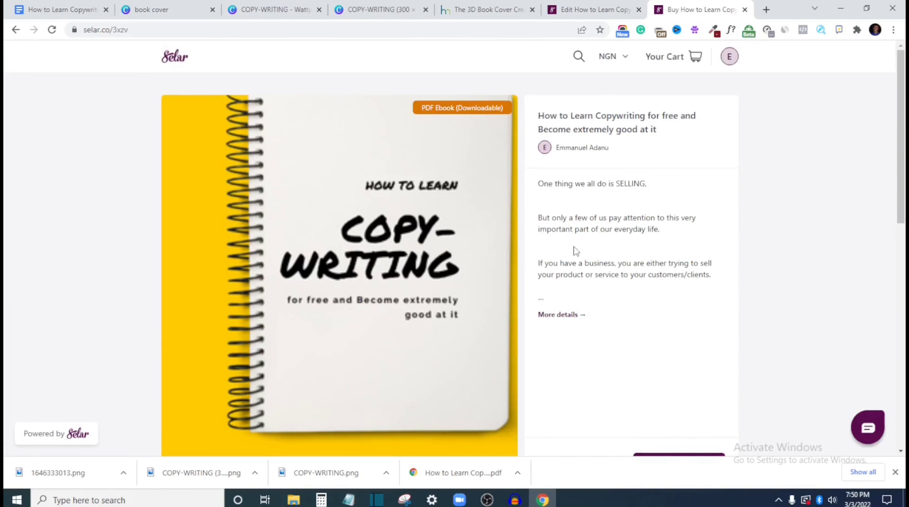
{"action": "left_click", "coordinate": [587, 4]}
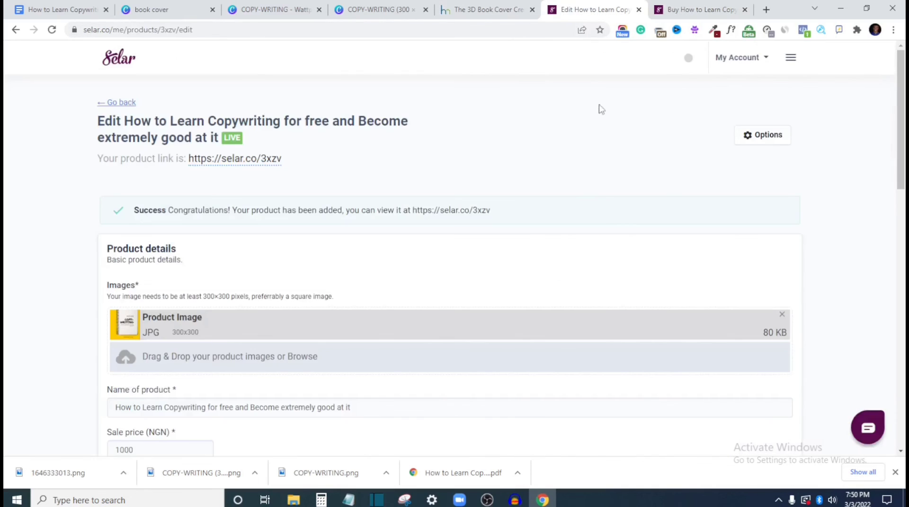